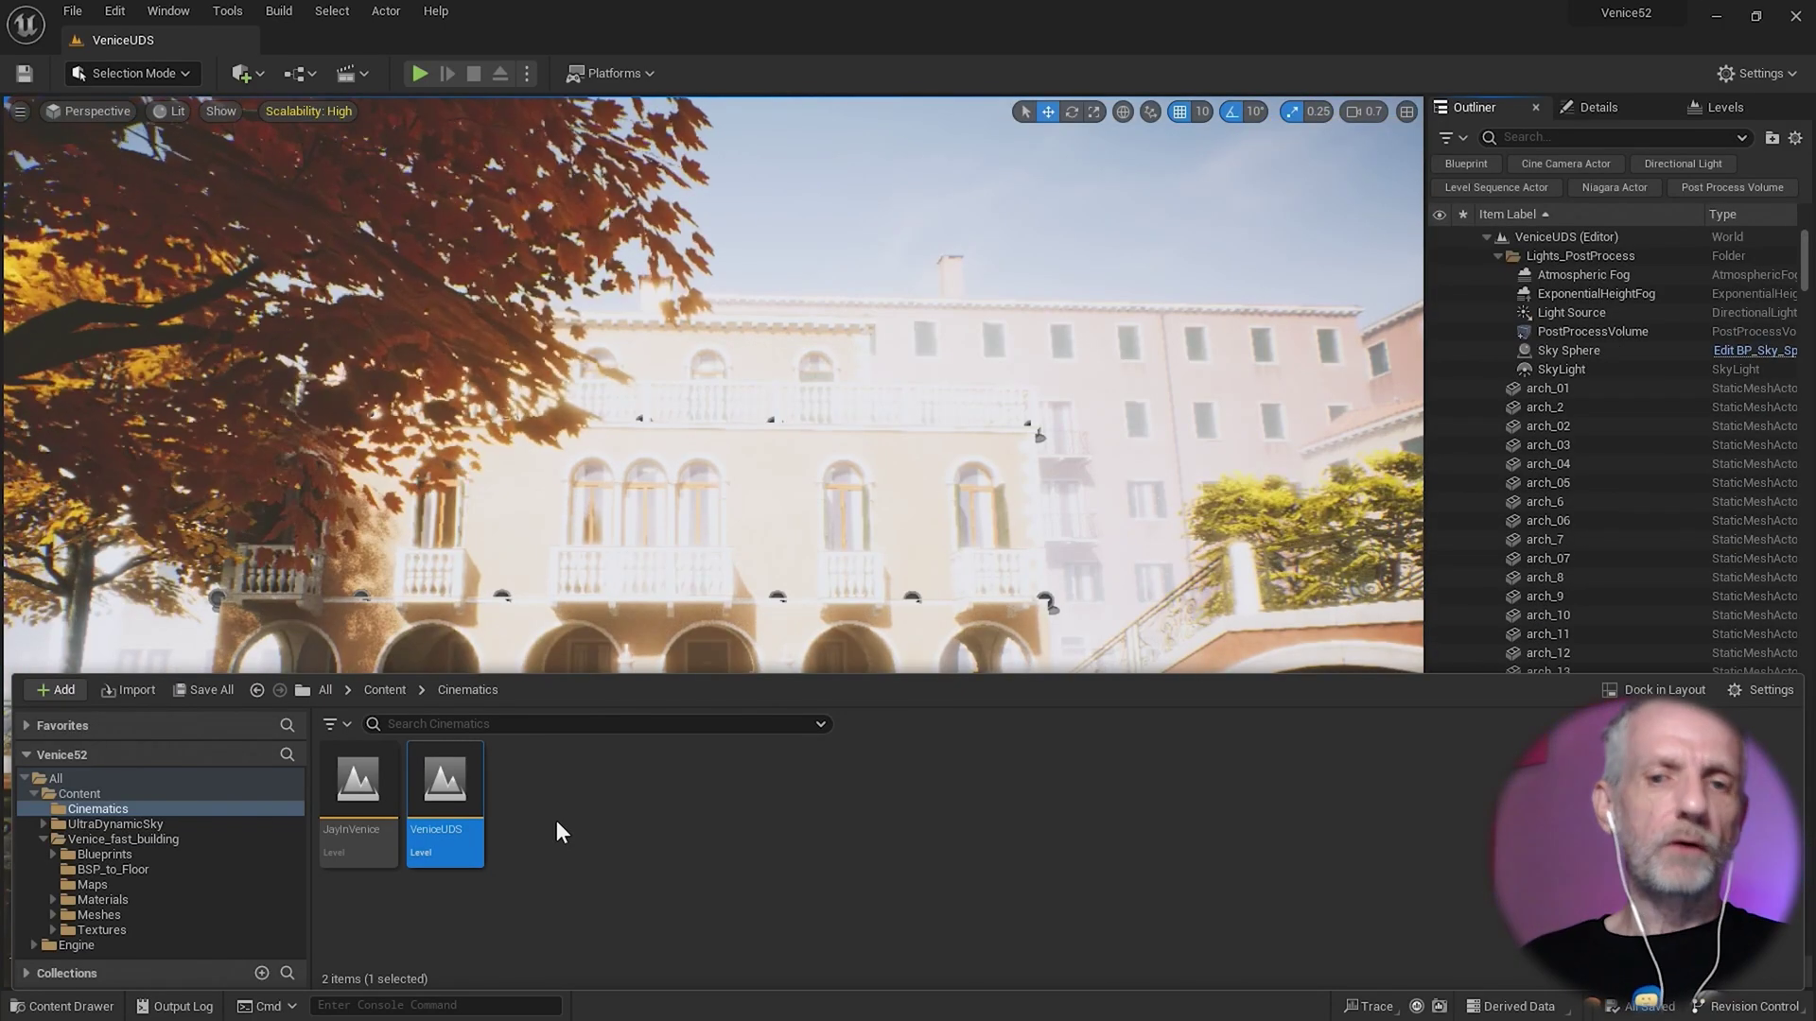
- Examine the Venice buildings and canal from several viewpoints and check the map's list of levels
{"action": "left_click", "coordinate": [759, 590]}
{"action": "key", "text": "e"}
{"action": "right_click_drag", "start_coordinate": [791, 612], "coordinate": [1010, 573]}
{"action": "key", "text": "w"}
{"action": "key", "text": "d"}
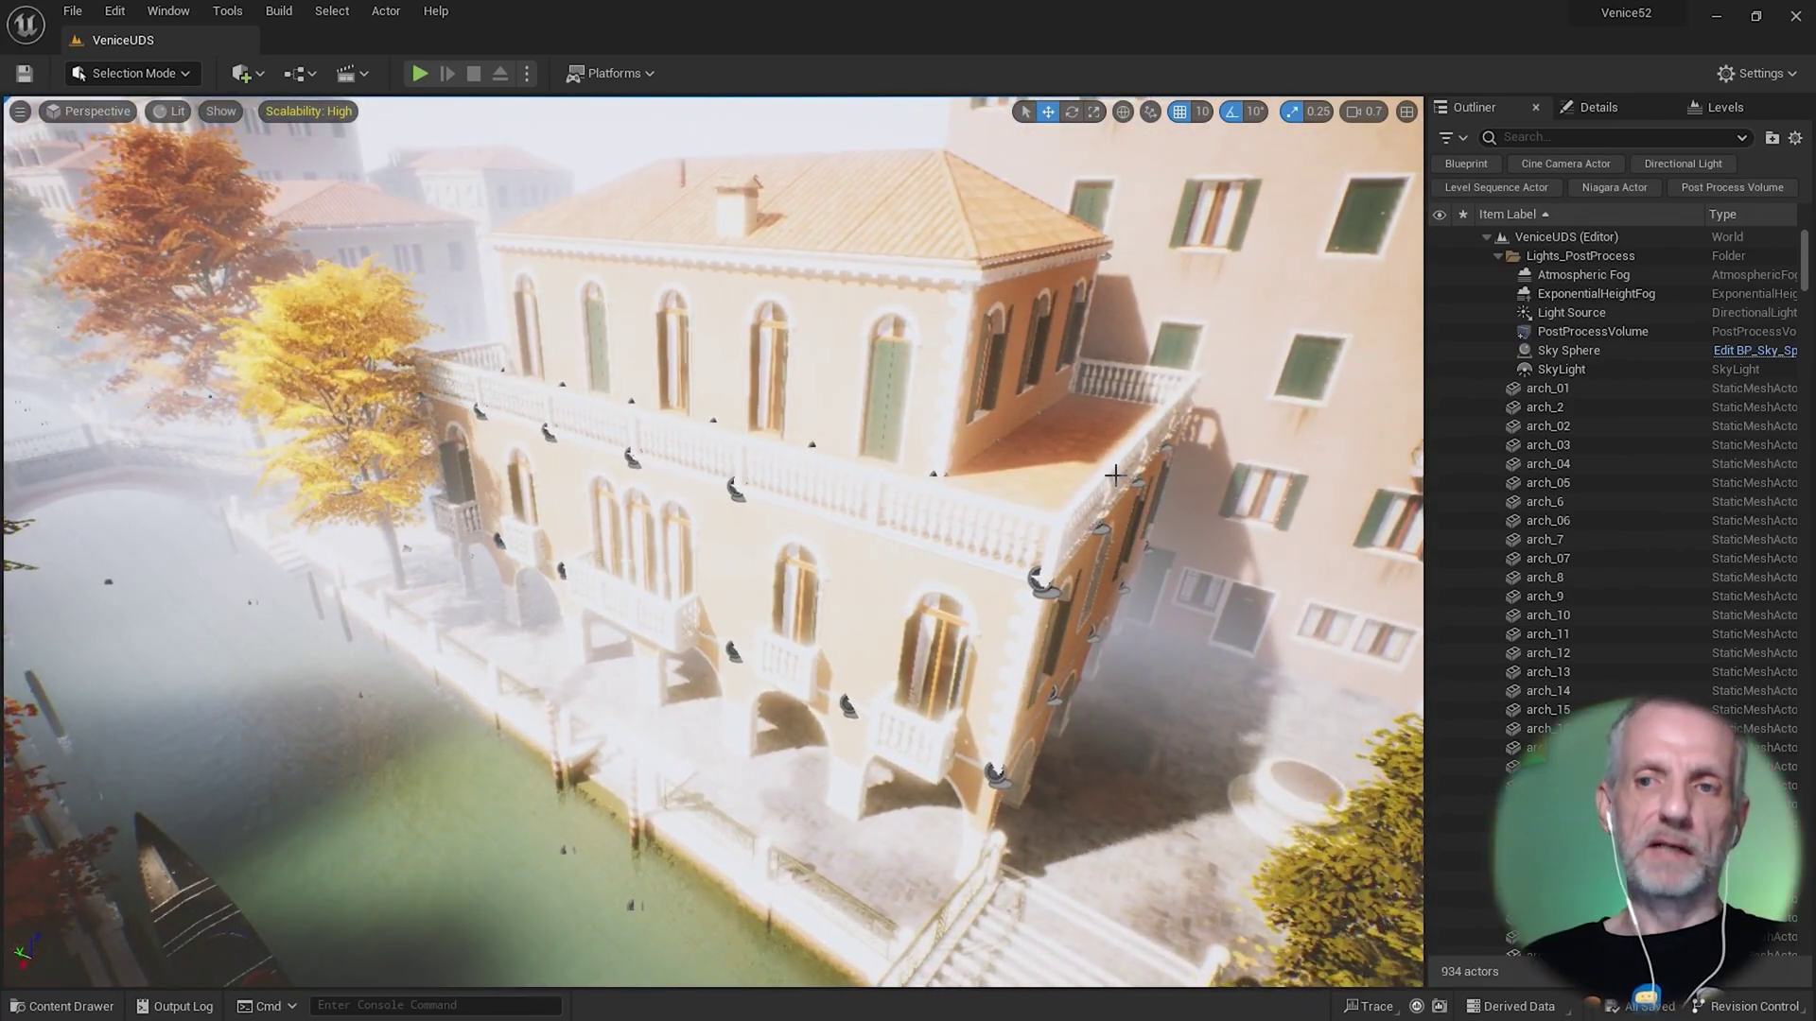
{"action": "right_click_drag", "start_coordinate": [1115, 475], "coordinate": [1118, 471]}
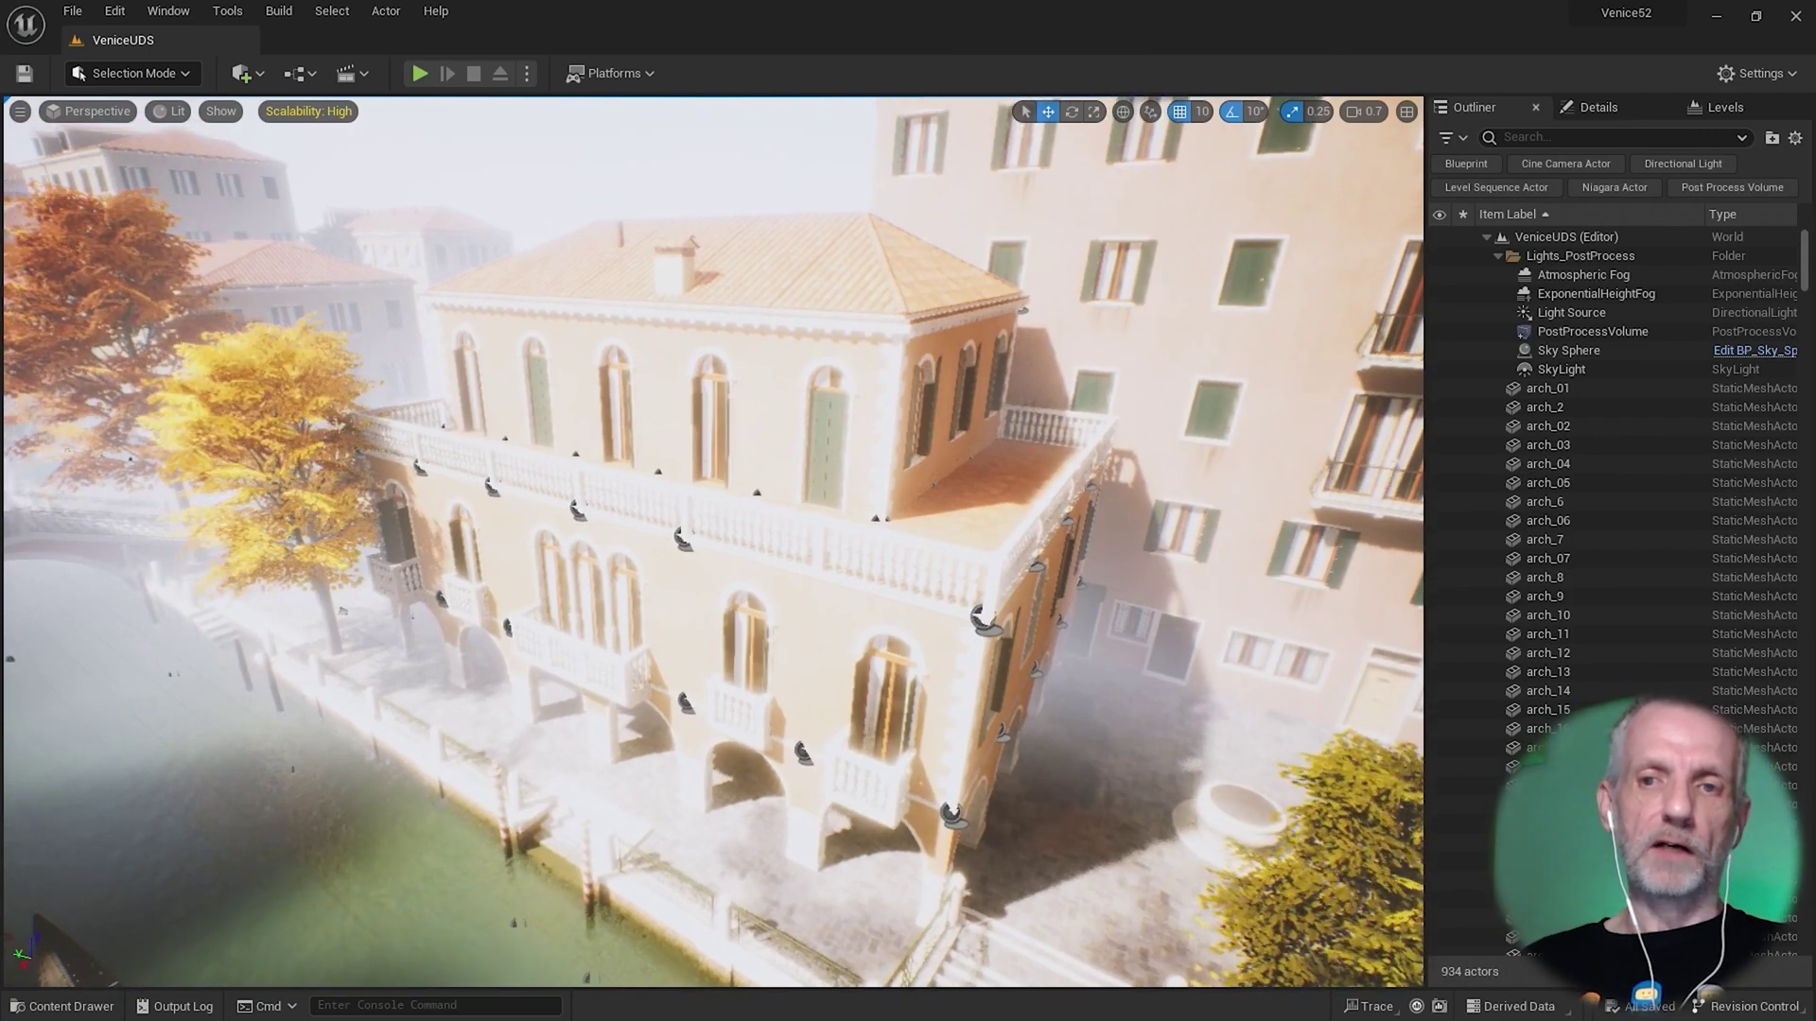
{"action": "left_click", "coordinate": [1724, 111]}
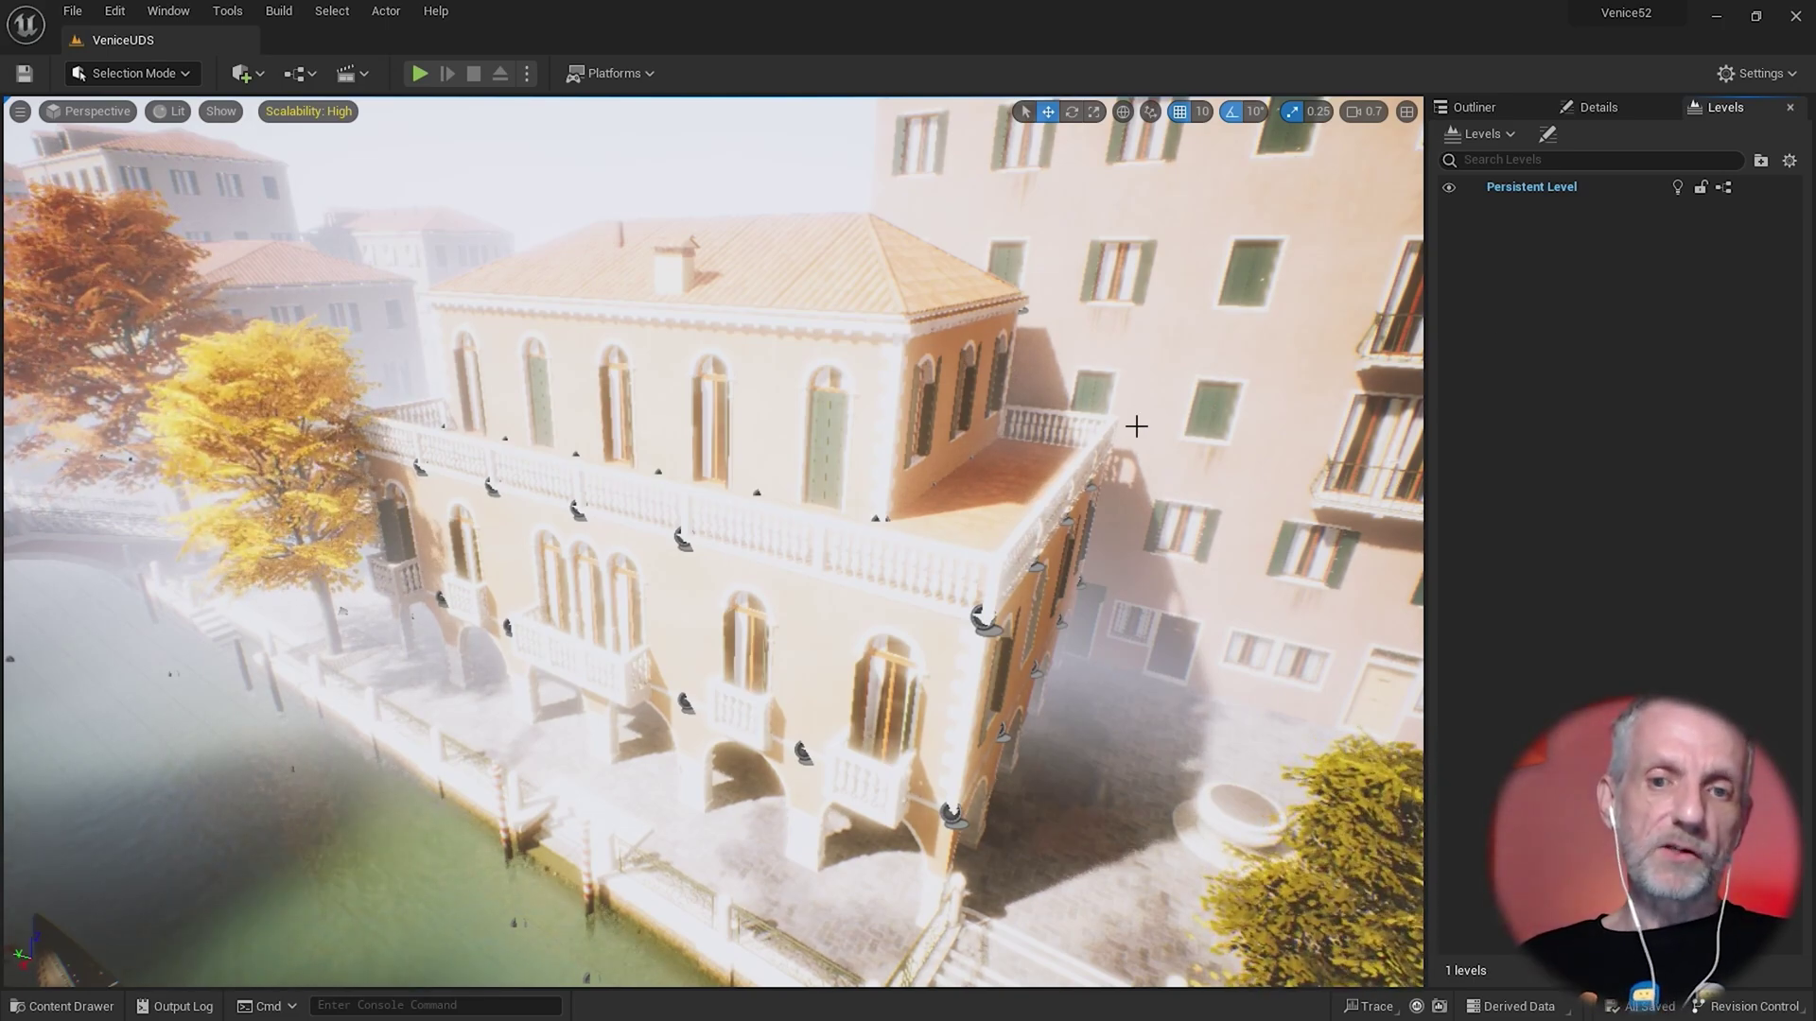
{"action": "right_click_drag", "start_coordinate": [1135, 425], "coordinate": [615, 421]}
{"action": "right_click_drag", "start_coordinate": [784, 444], "coordinate": [775, 446]}
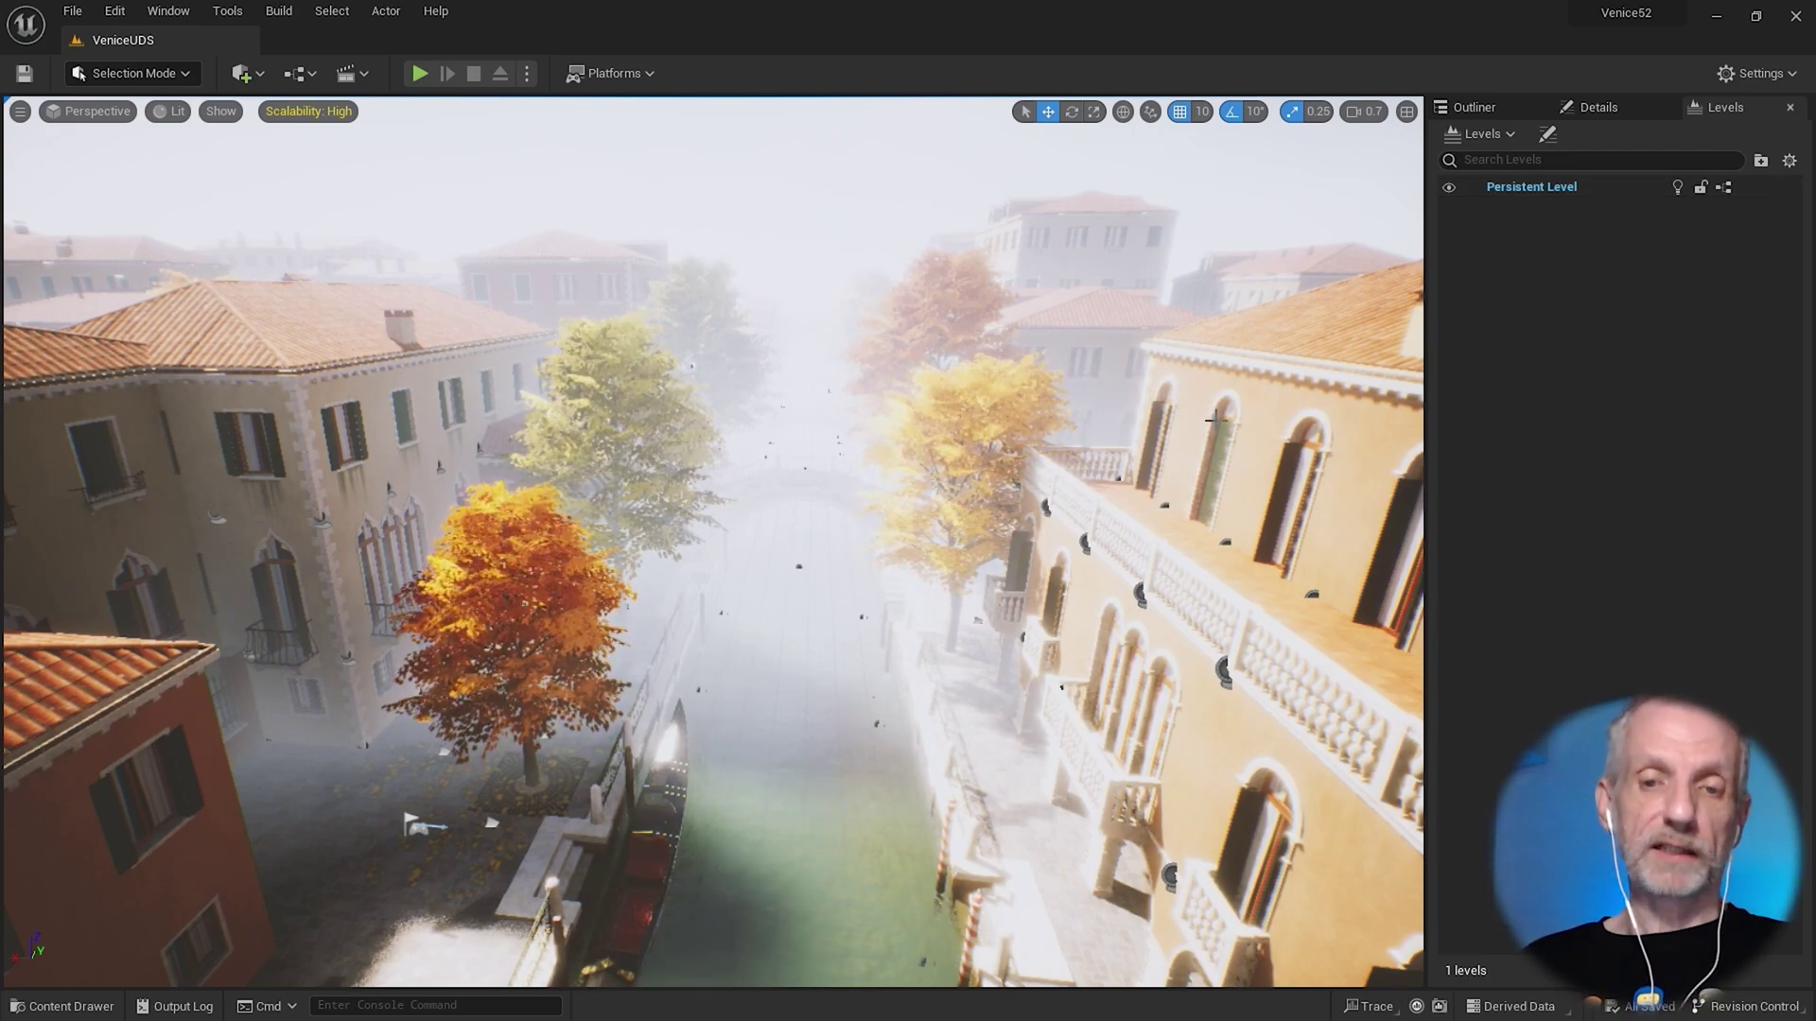
{"action": "mouse_move", "coordinate": [1078, 473]}
{"action": "right_mouse_down"}
{"action": "mouse_move", "coordinate": [1106, 431]}
{"action": "mouse_move", "coordinate": [1078, 469]}
{"action": "right_mouse_up"}
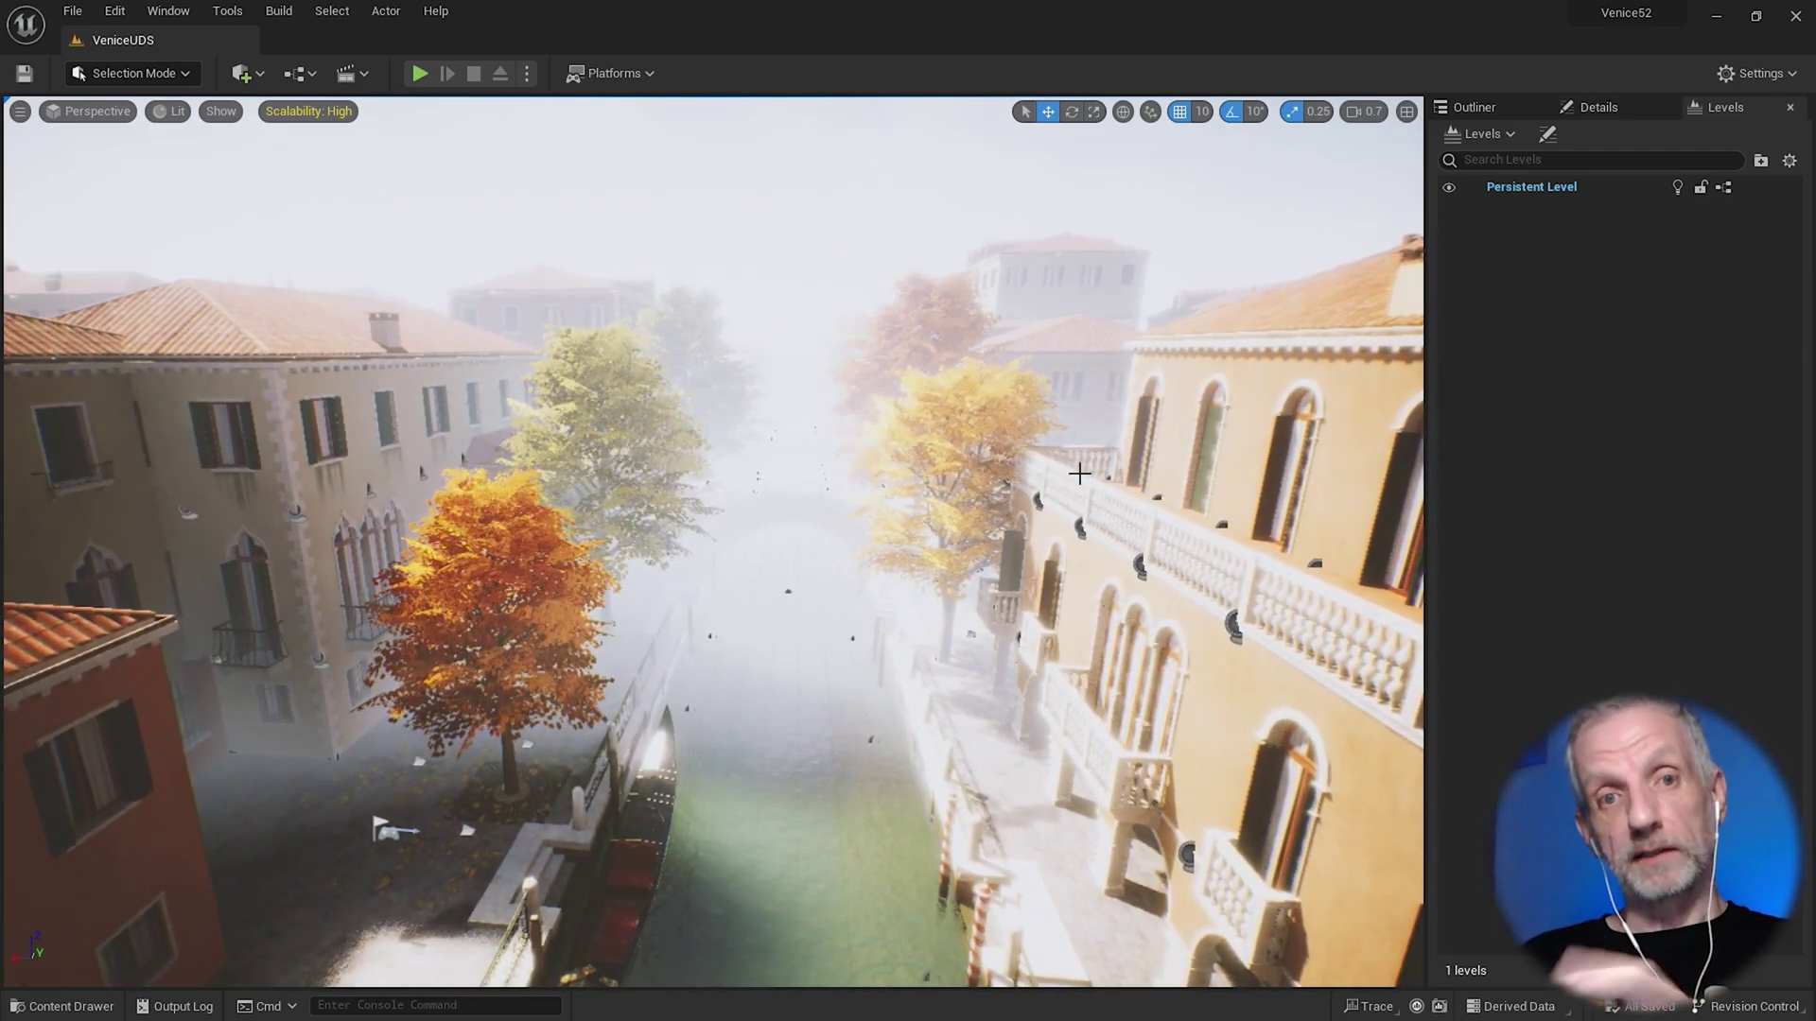
- Create a folder named SubLevels inside the Cinematics content folder
{"action": "key", "text": "ctrl+space"}
{"action": "right_click", "coordinate": [601, 798]}
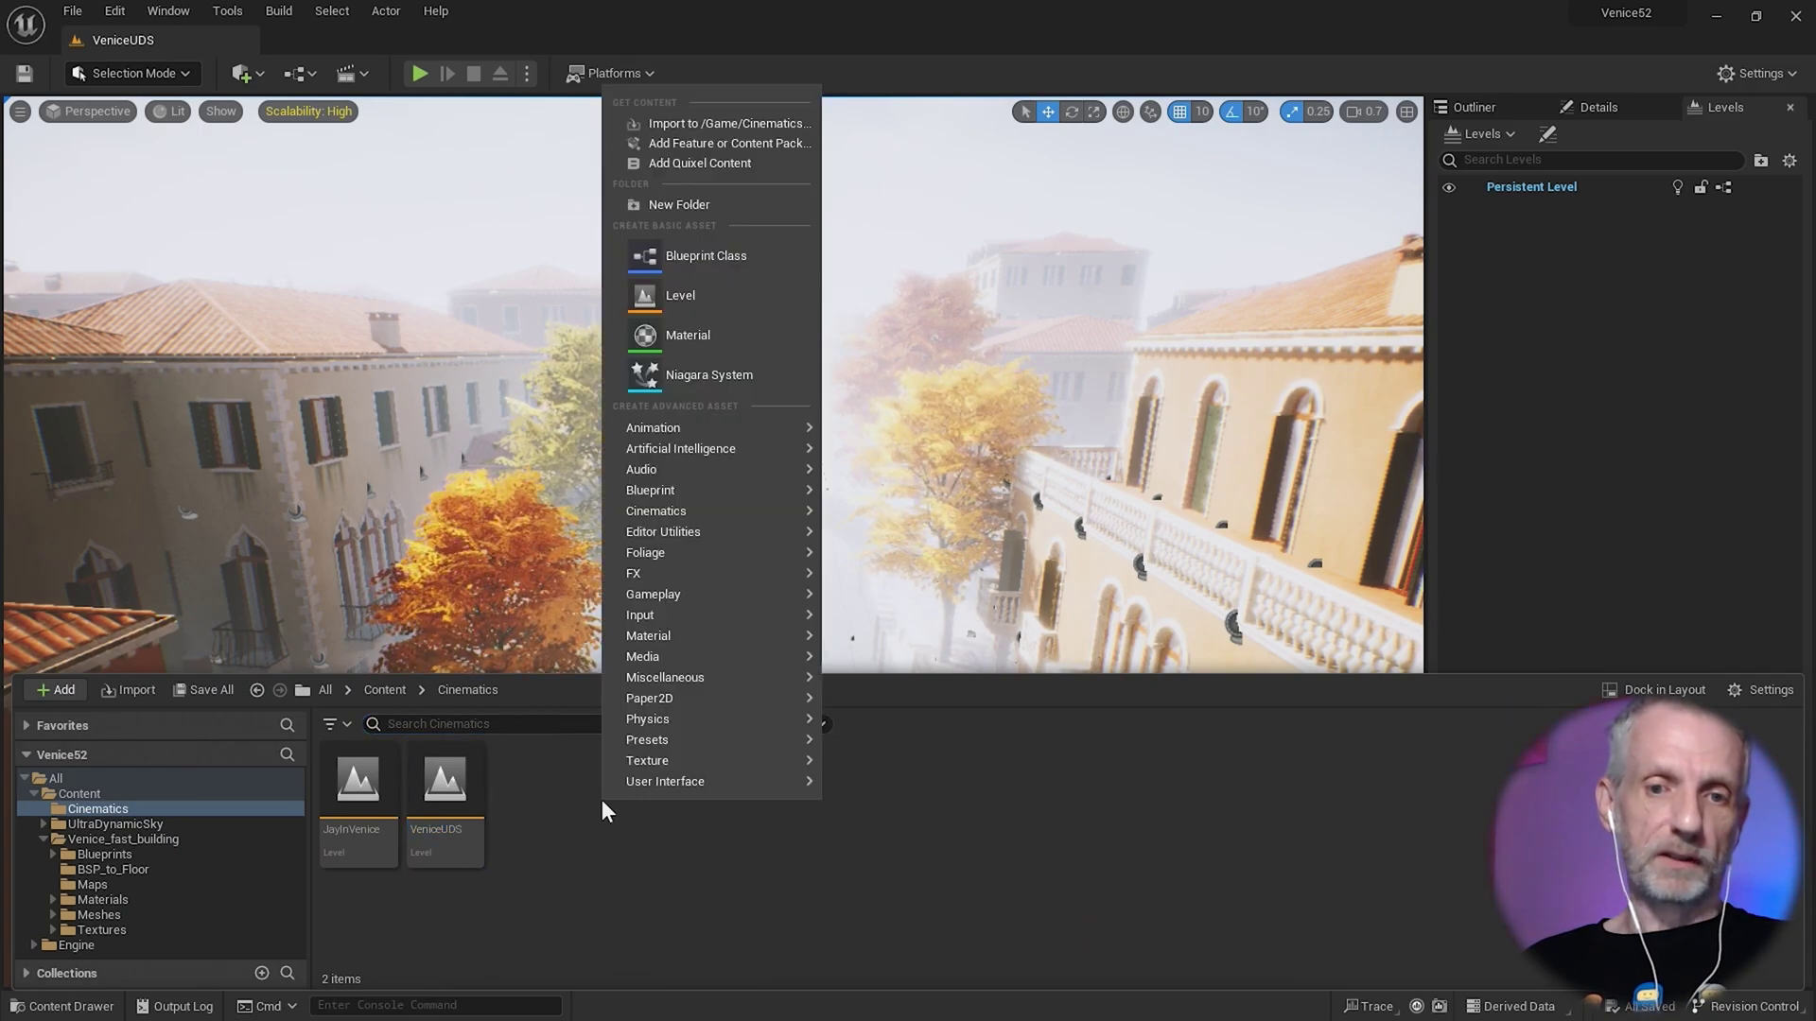
{"action": "left_click", "coordinate": [747, 204]}
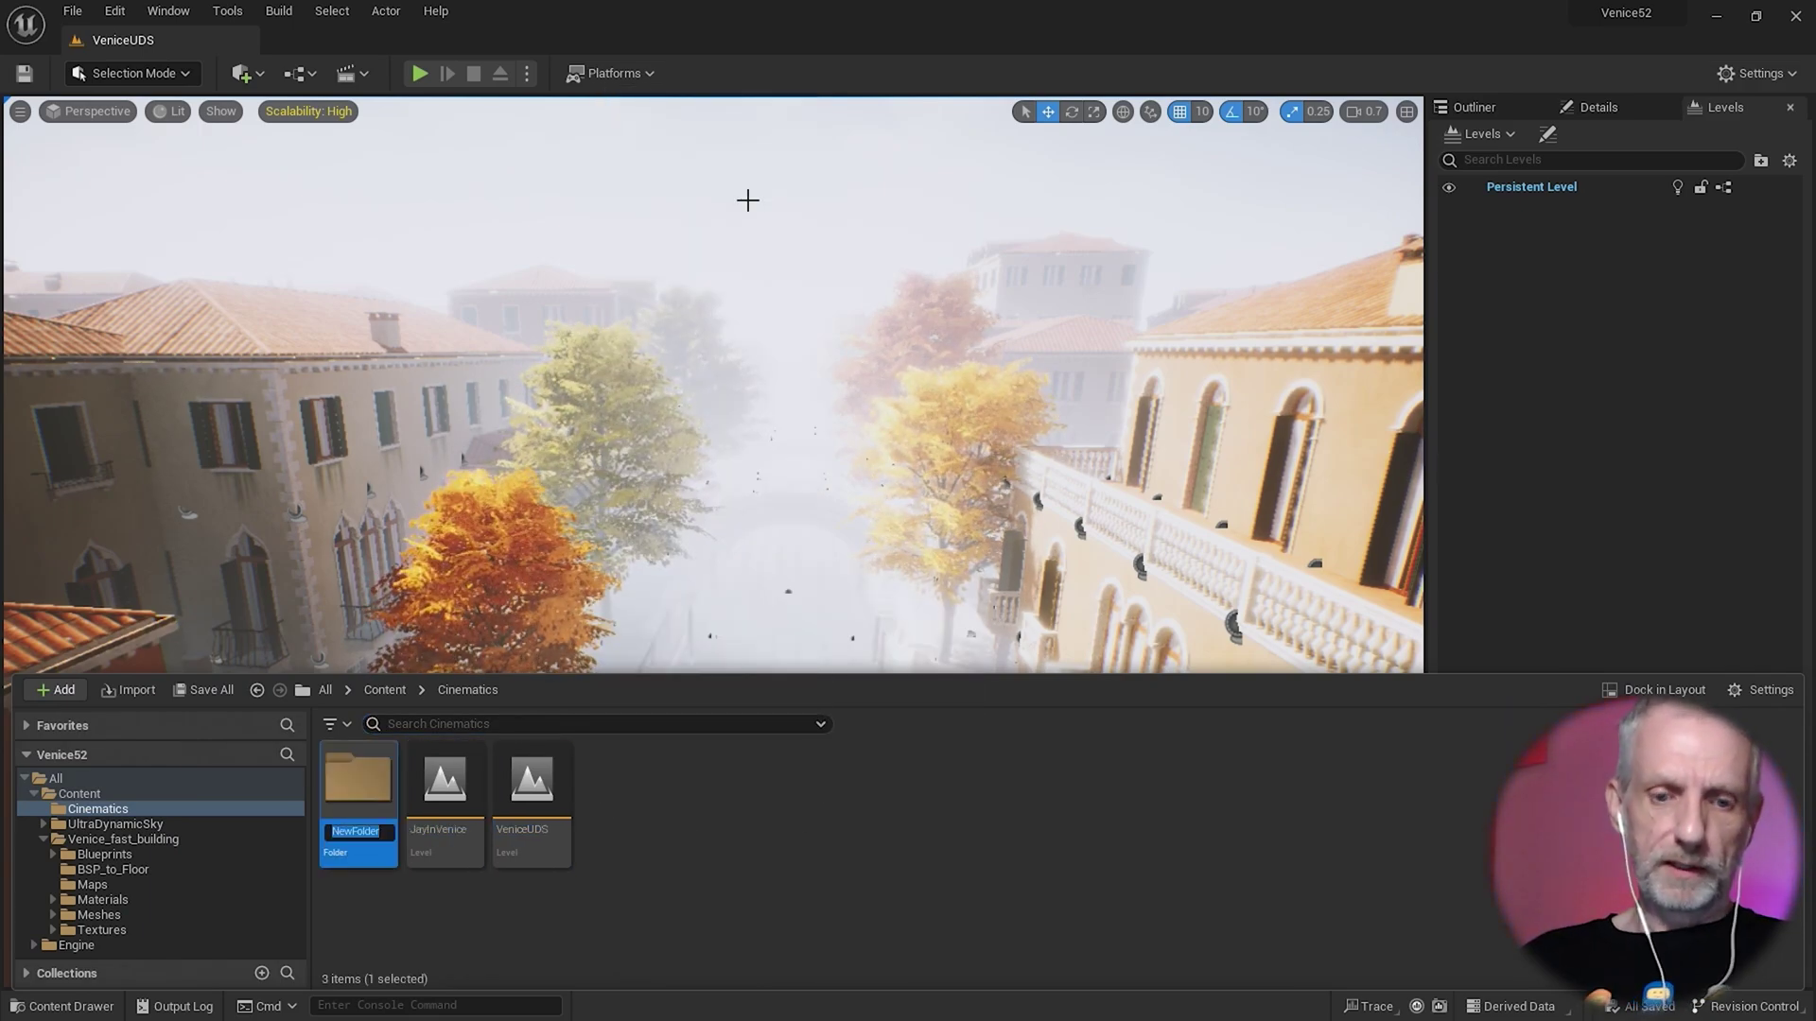
{"action": "type", "text": "SubLevels"}
{"action": "key", "text": "Return"}
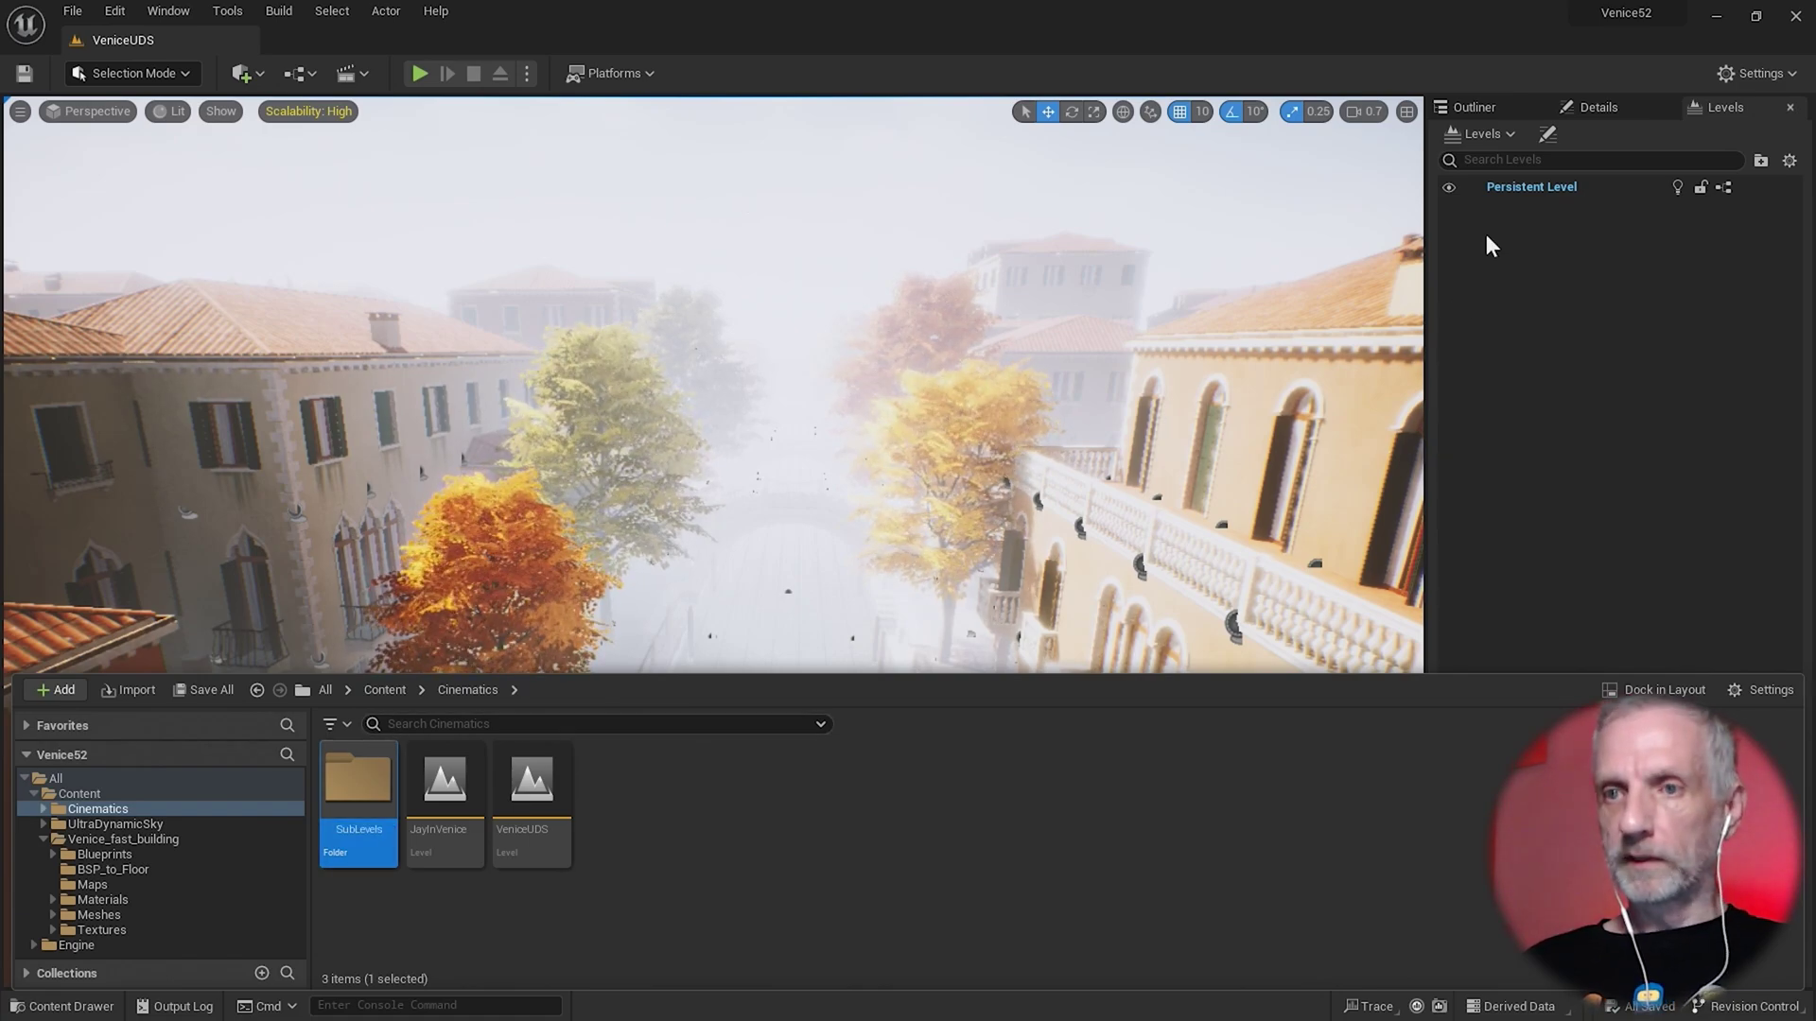
- Create a new sublevel from the Empty Level template
{"action": "left_click", "coordinate": [1513, 134]}
{"action": "left_click", "coordinate": [1511, 135]}
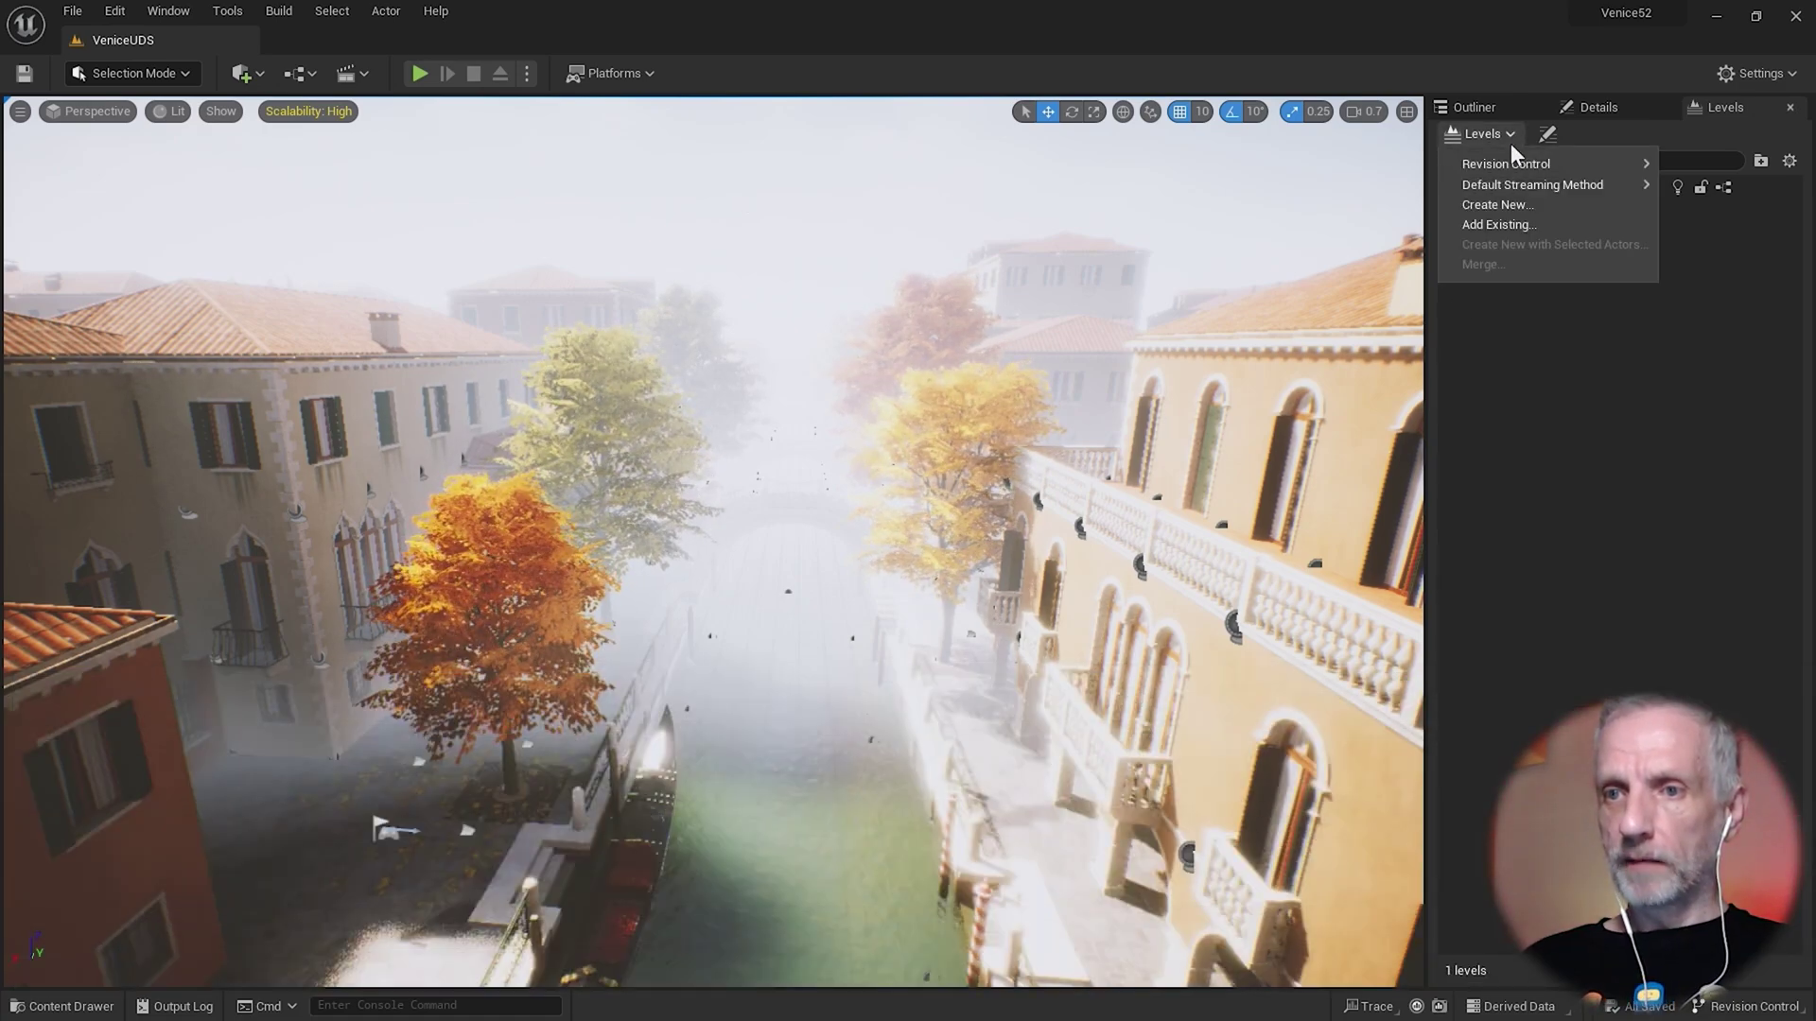
{"action": "left_click", "coordinate": [1518, 203]}
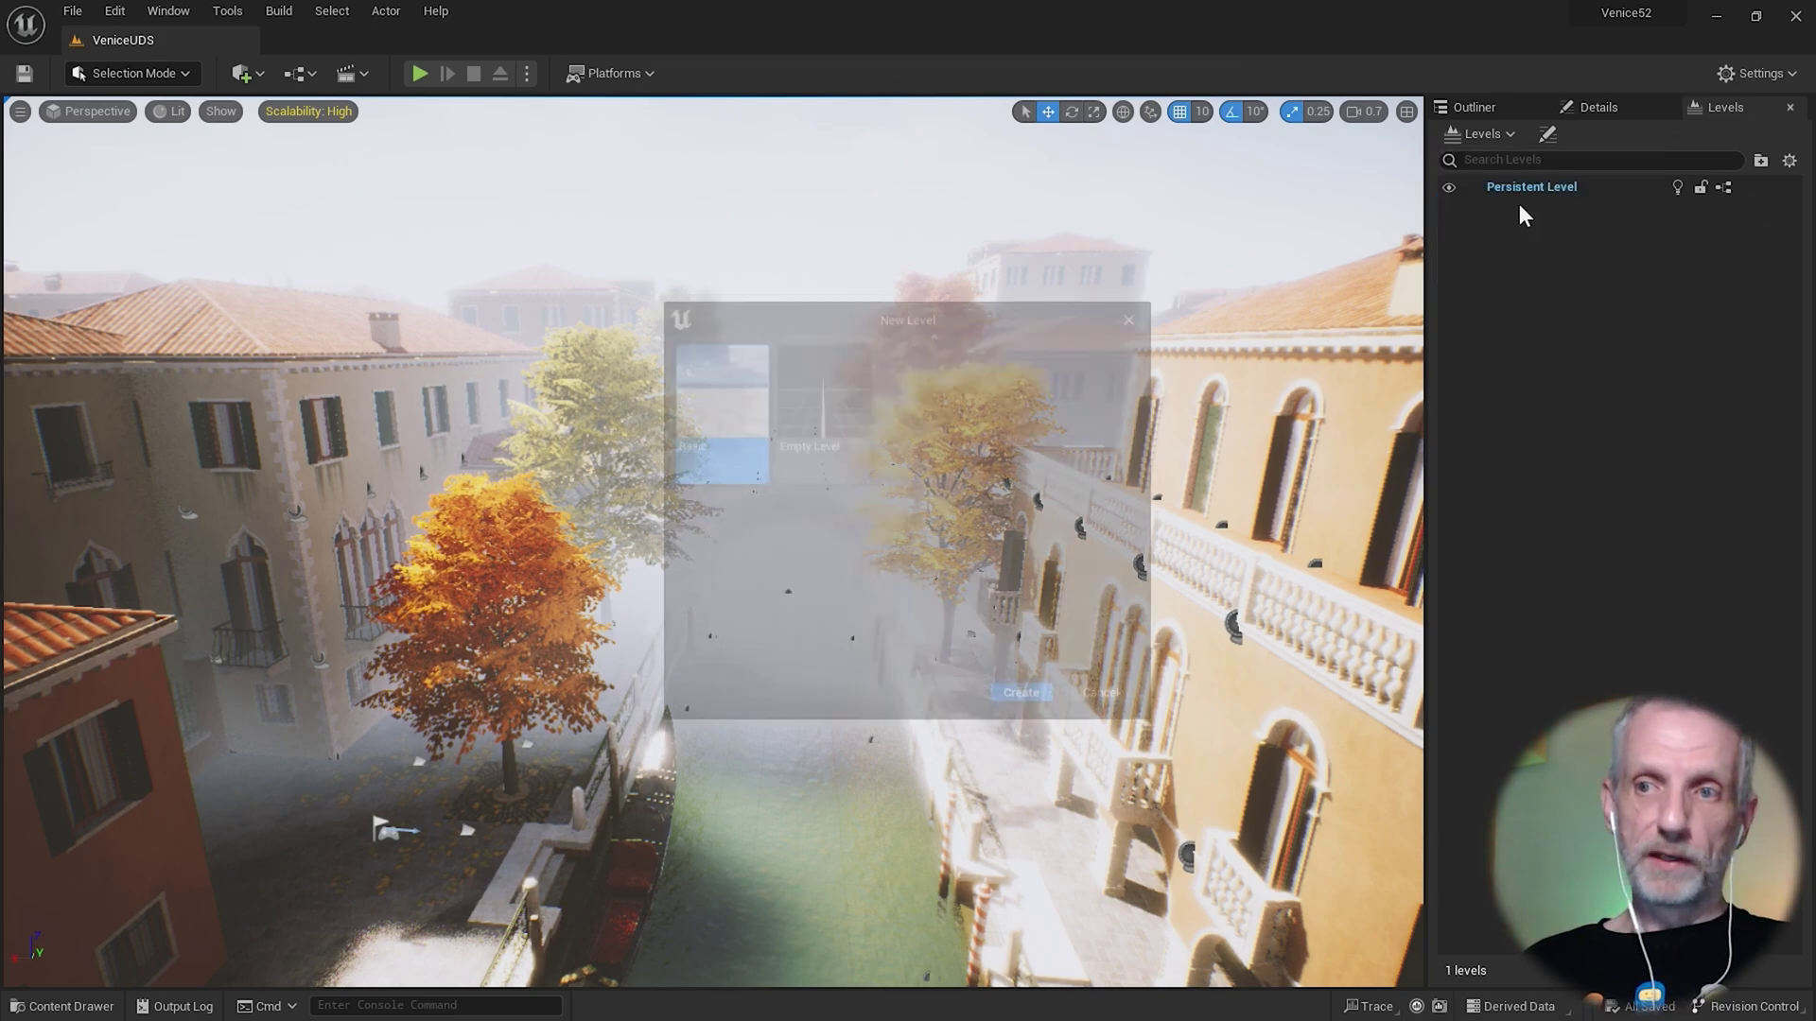
{"action": "left_click", "coordinate": [847, 407]}
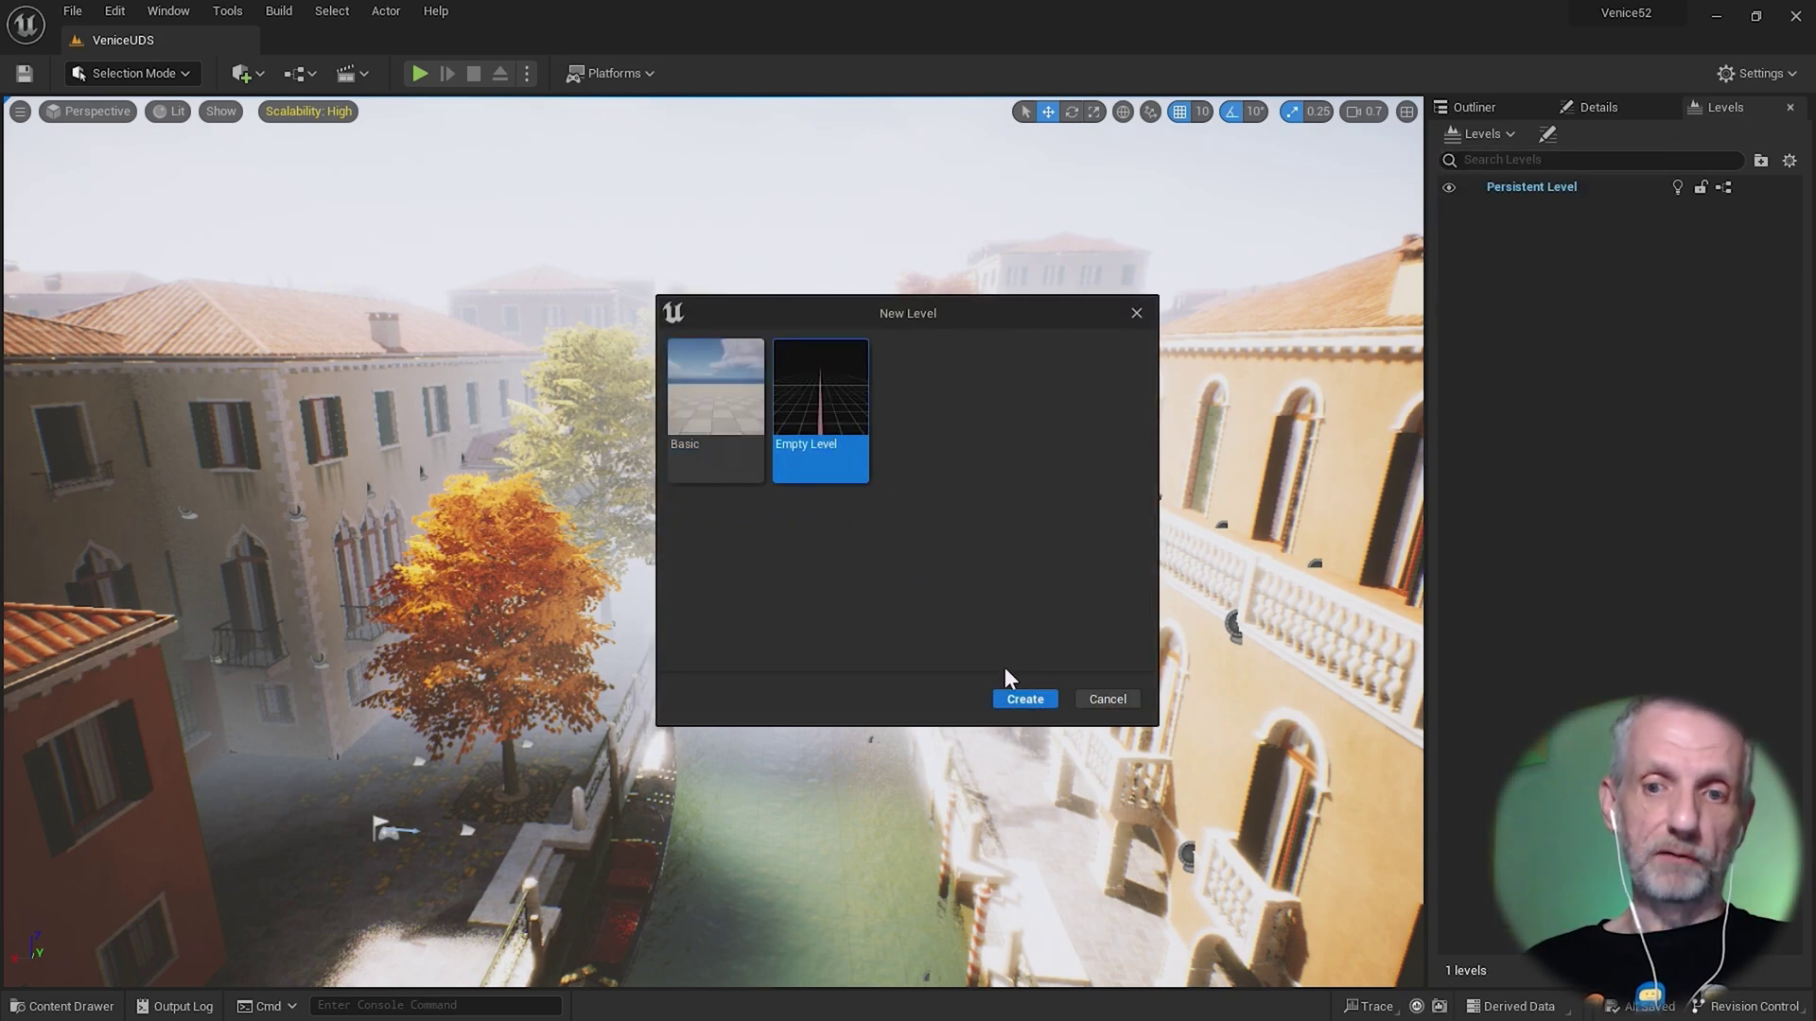
{"action": "left_click", "coordinate": [1026, 699]}
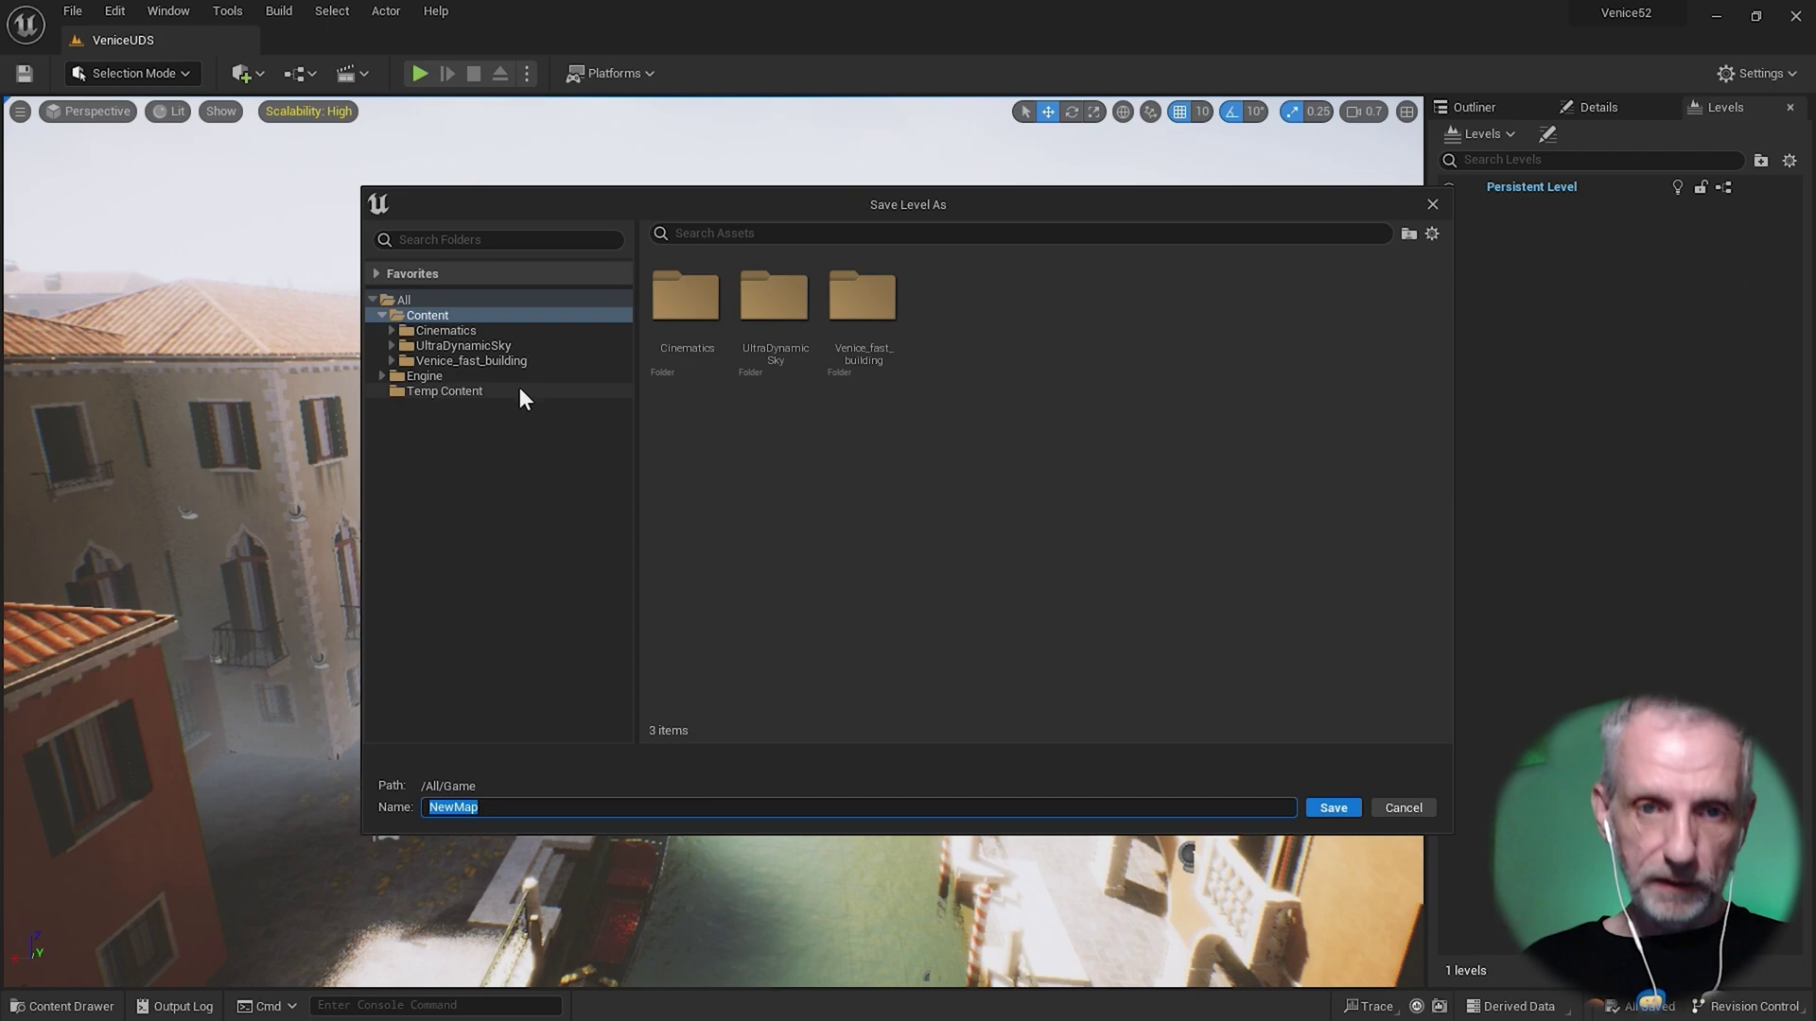
- Save the new sublevel as DefaultLights in Content/Cinematics/SubLevels
{"action": "double_click", "coordinate": [522, 332]}
{"action": "left_click", "coordinate": [529, 346]}
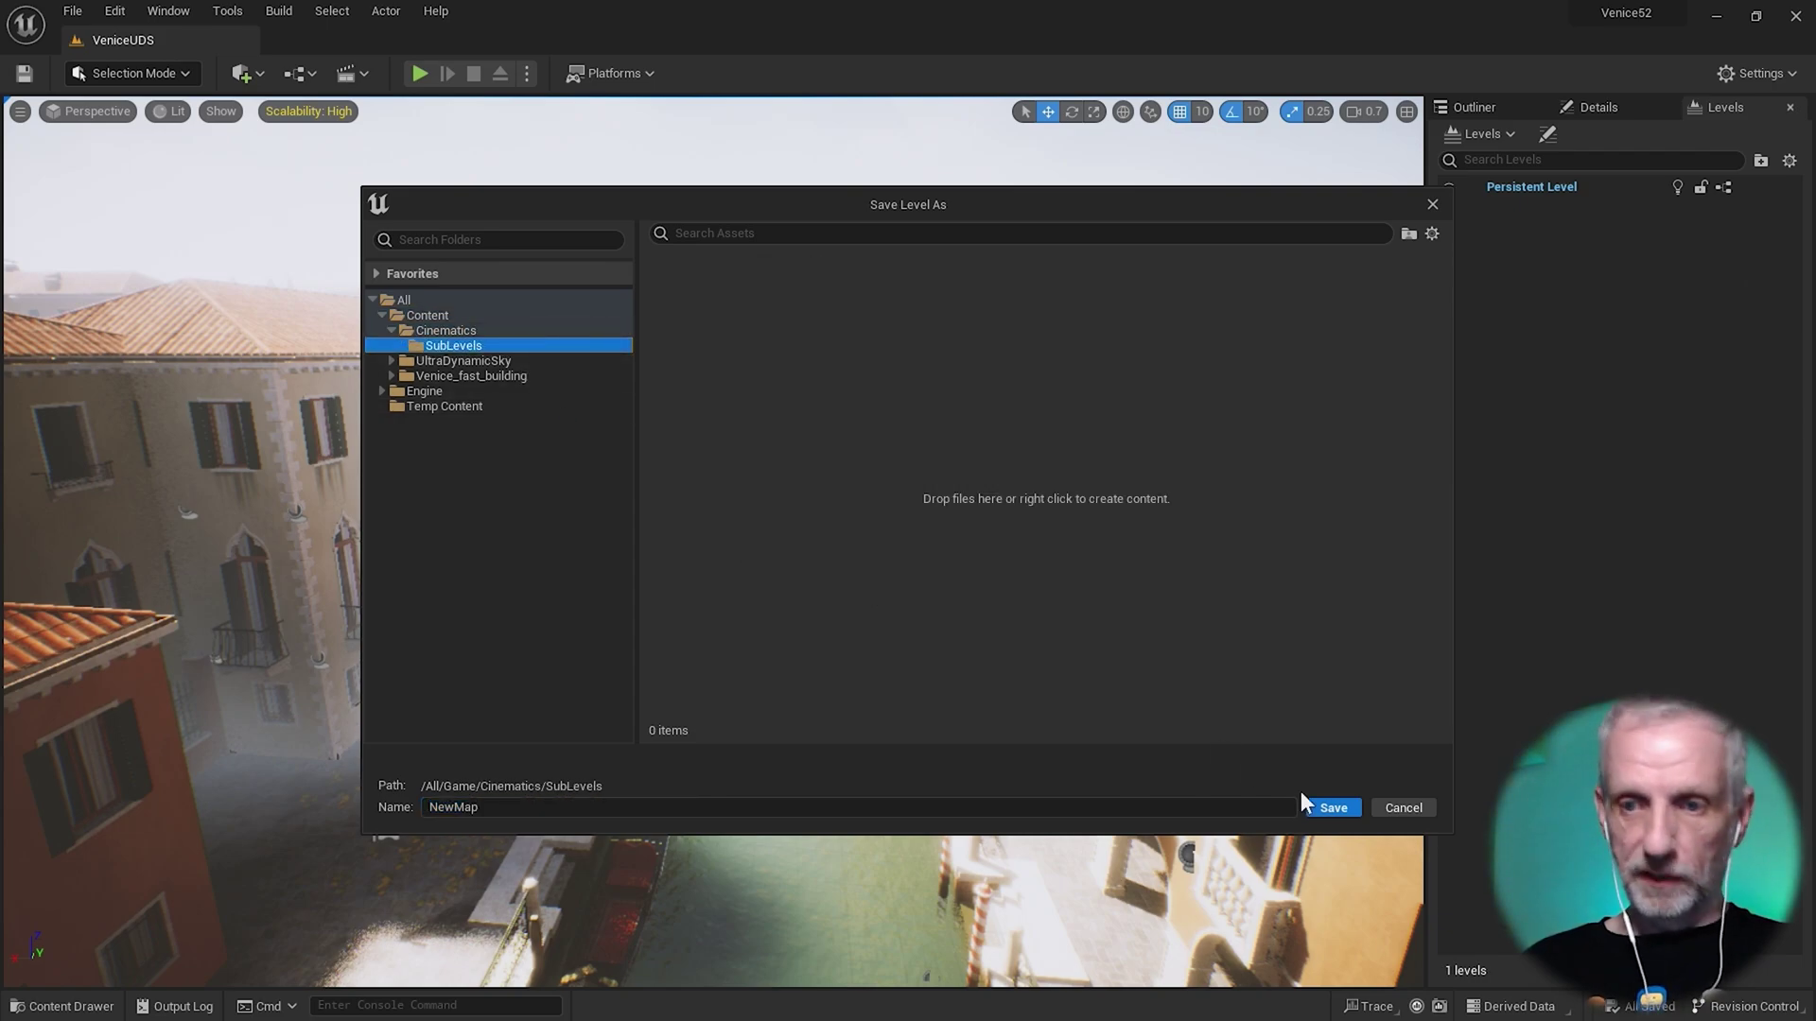
{"action": "left_click", "coordinate": [864, 810]}
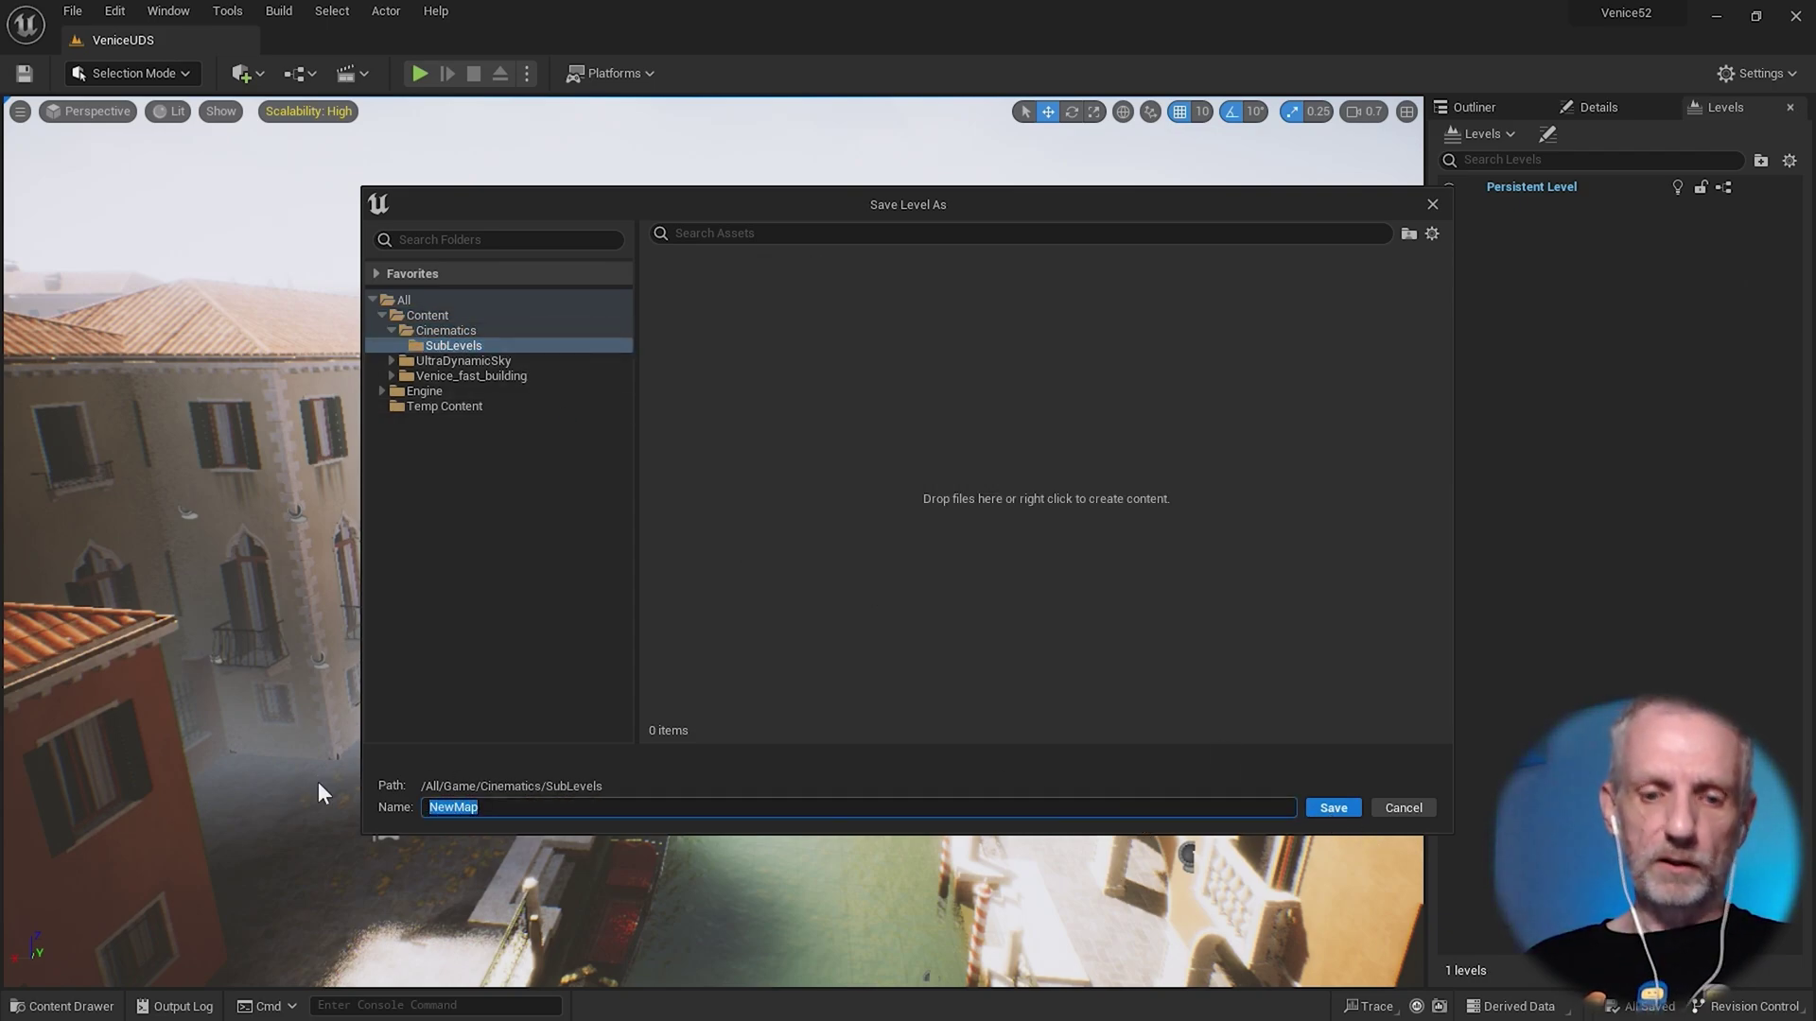
{"action": "type", "text": "DefaultLights"}
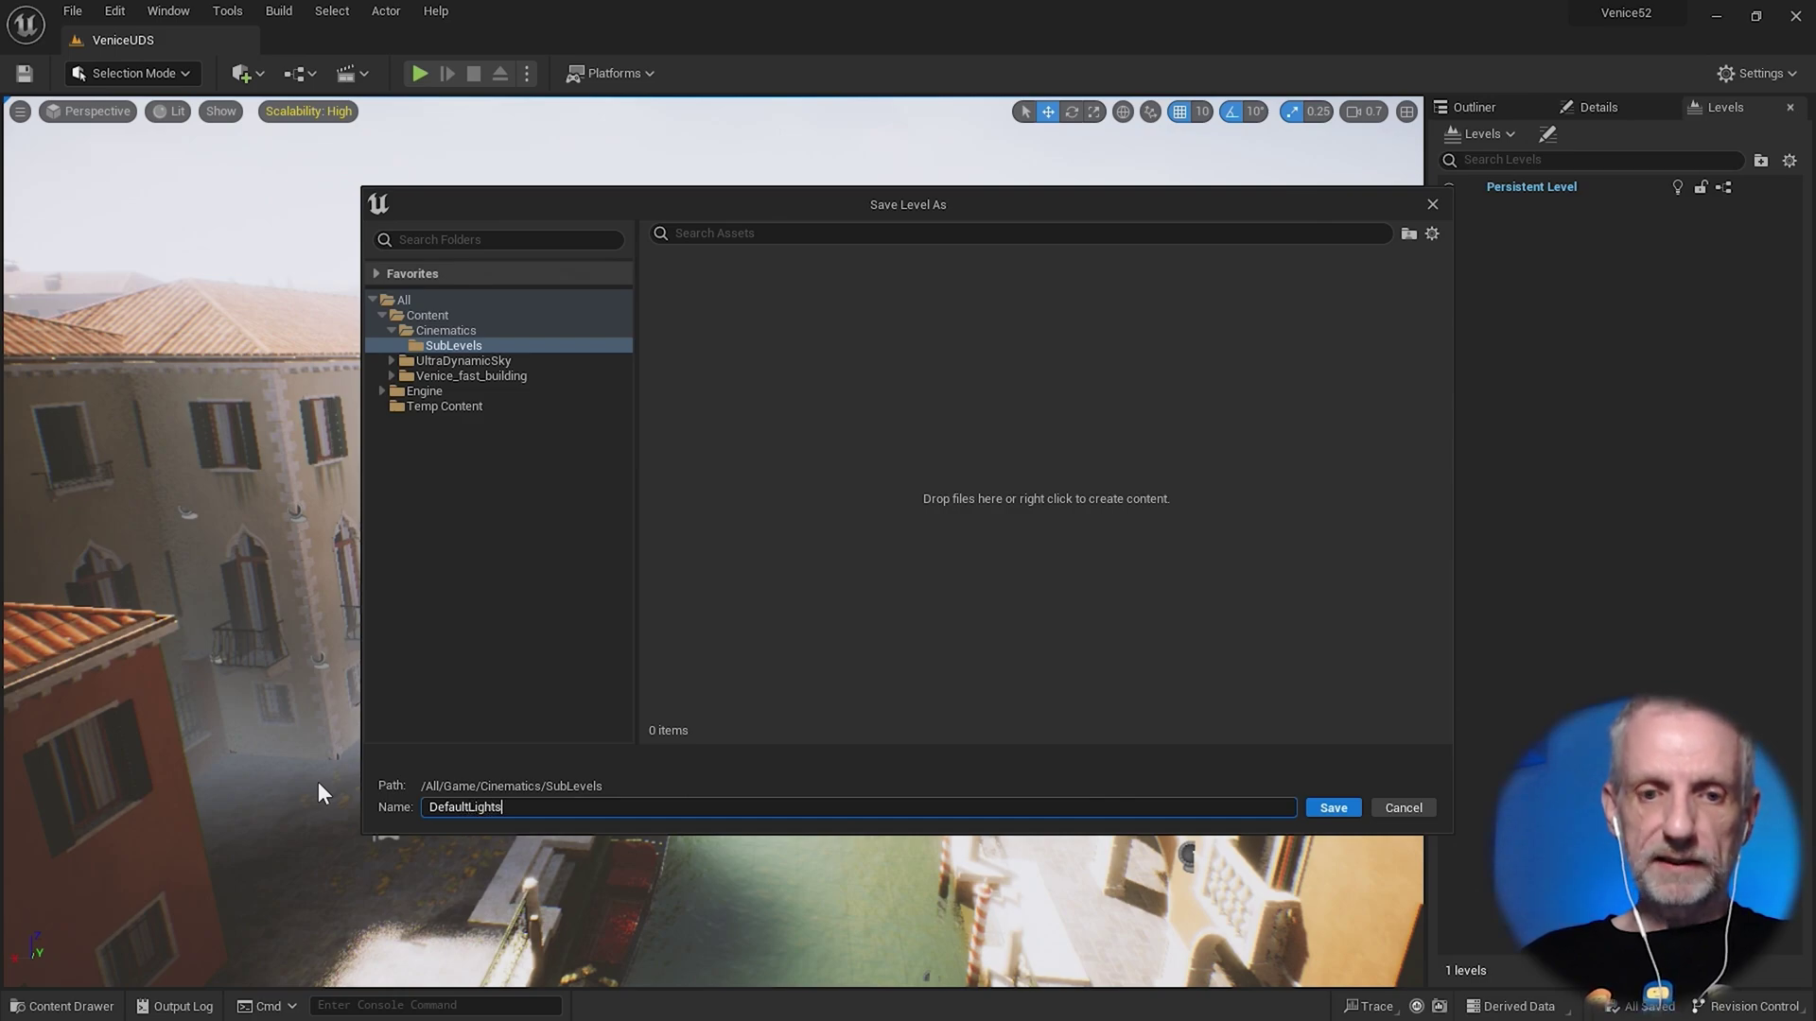
{"action": "key", "text": "Return"}
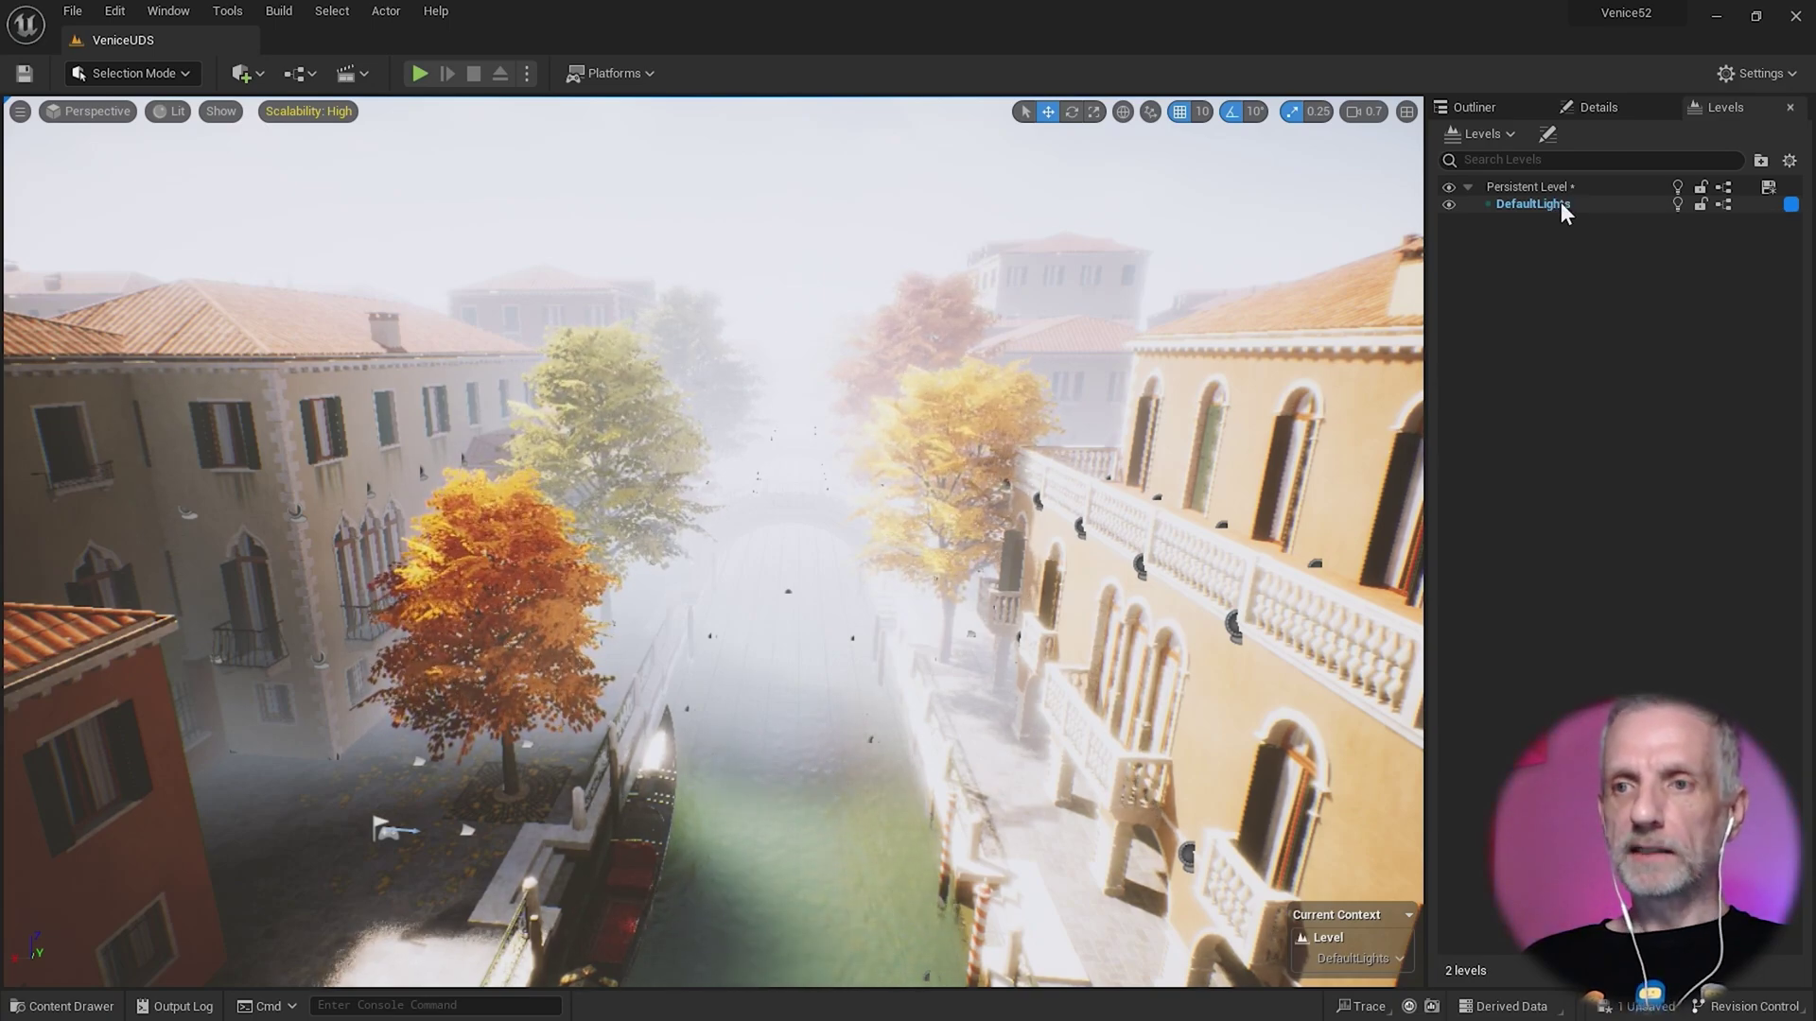
- Move the six Lights_PostProcess actors, from Atmospheric Fog to SkyLight, into the DefaultLights sublevel, accepting the broken Light Source reference
{"action": "left_click", "coordinate": [1474, 107]}
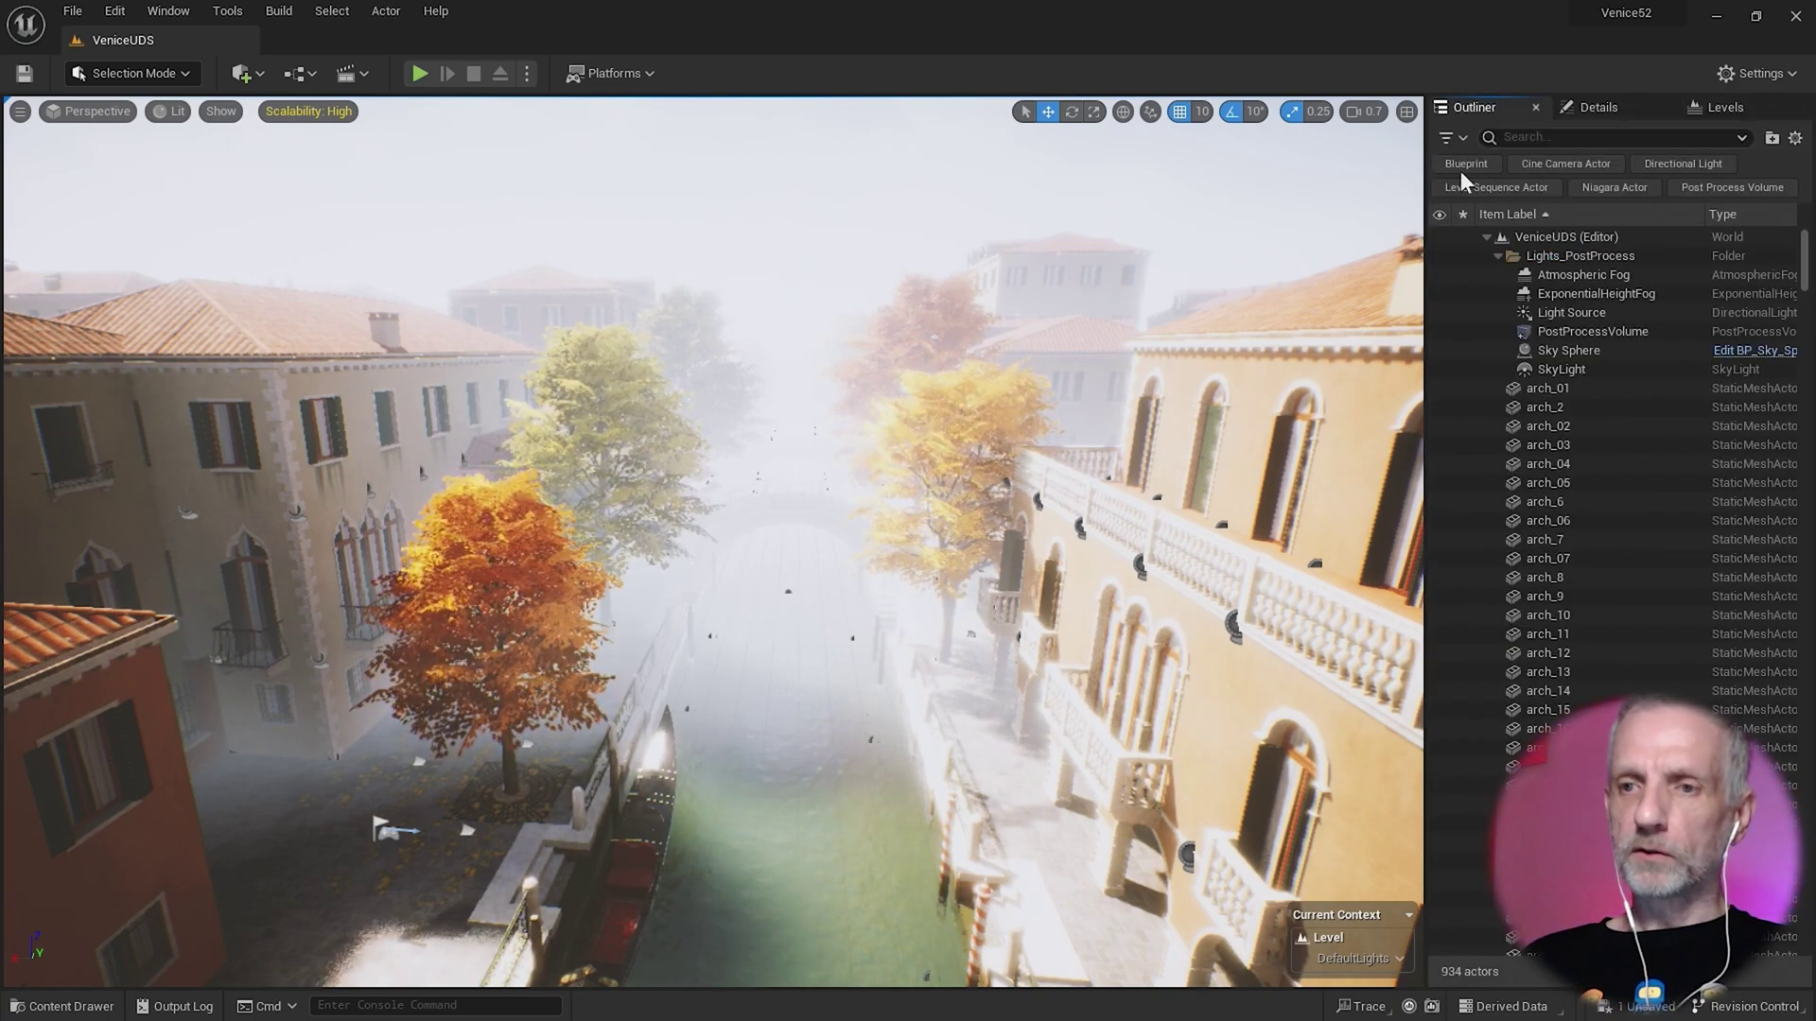
{"action": "left_click", "coordinate": [1585, 275]}
{"action": "left_click", "coordinate": [1570, 370], "text": "shift"}
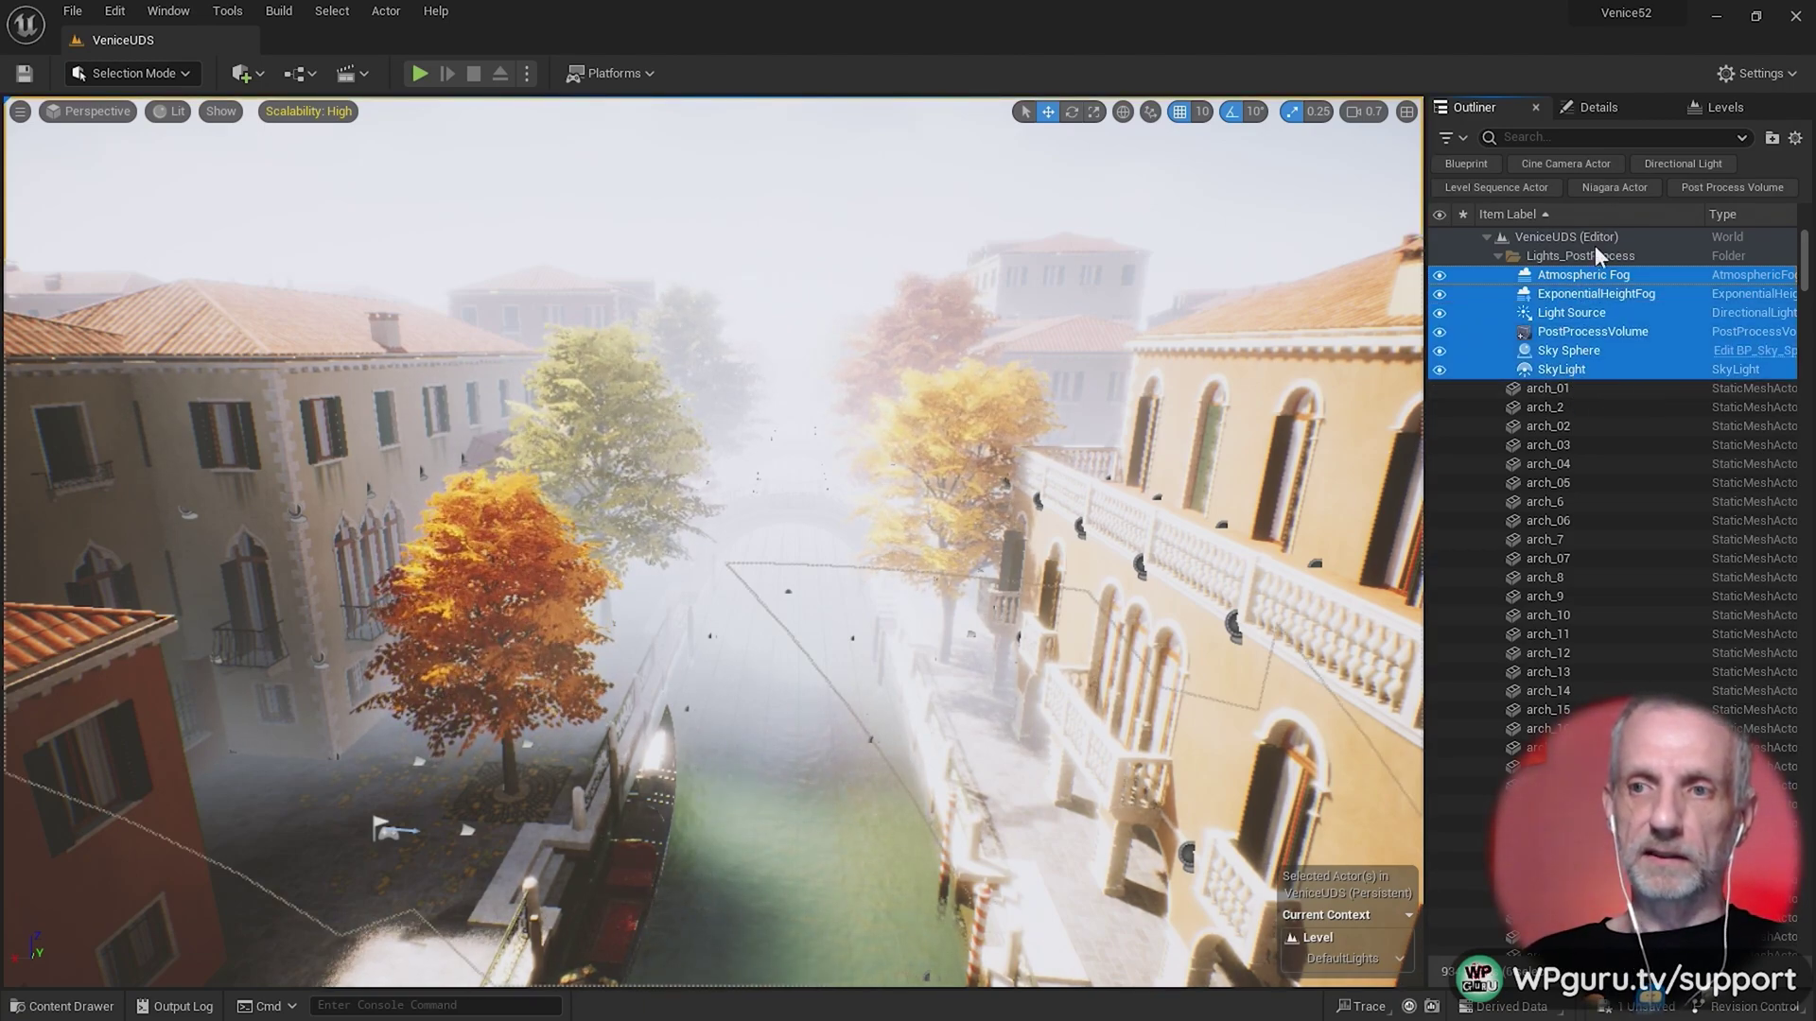
{"action": "left_click", "coordinate": [1726, 107]}
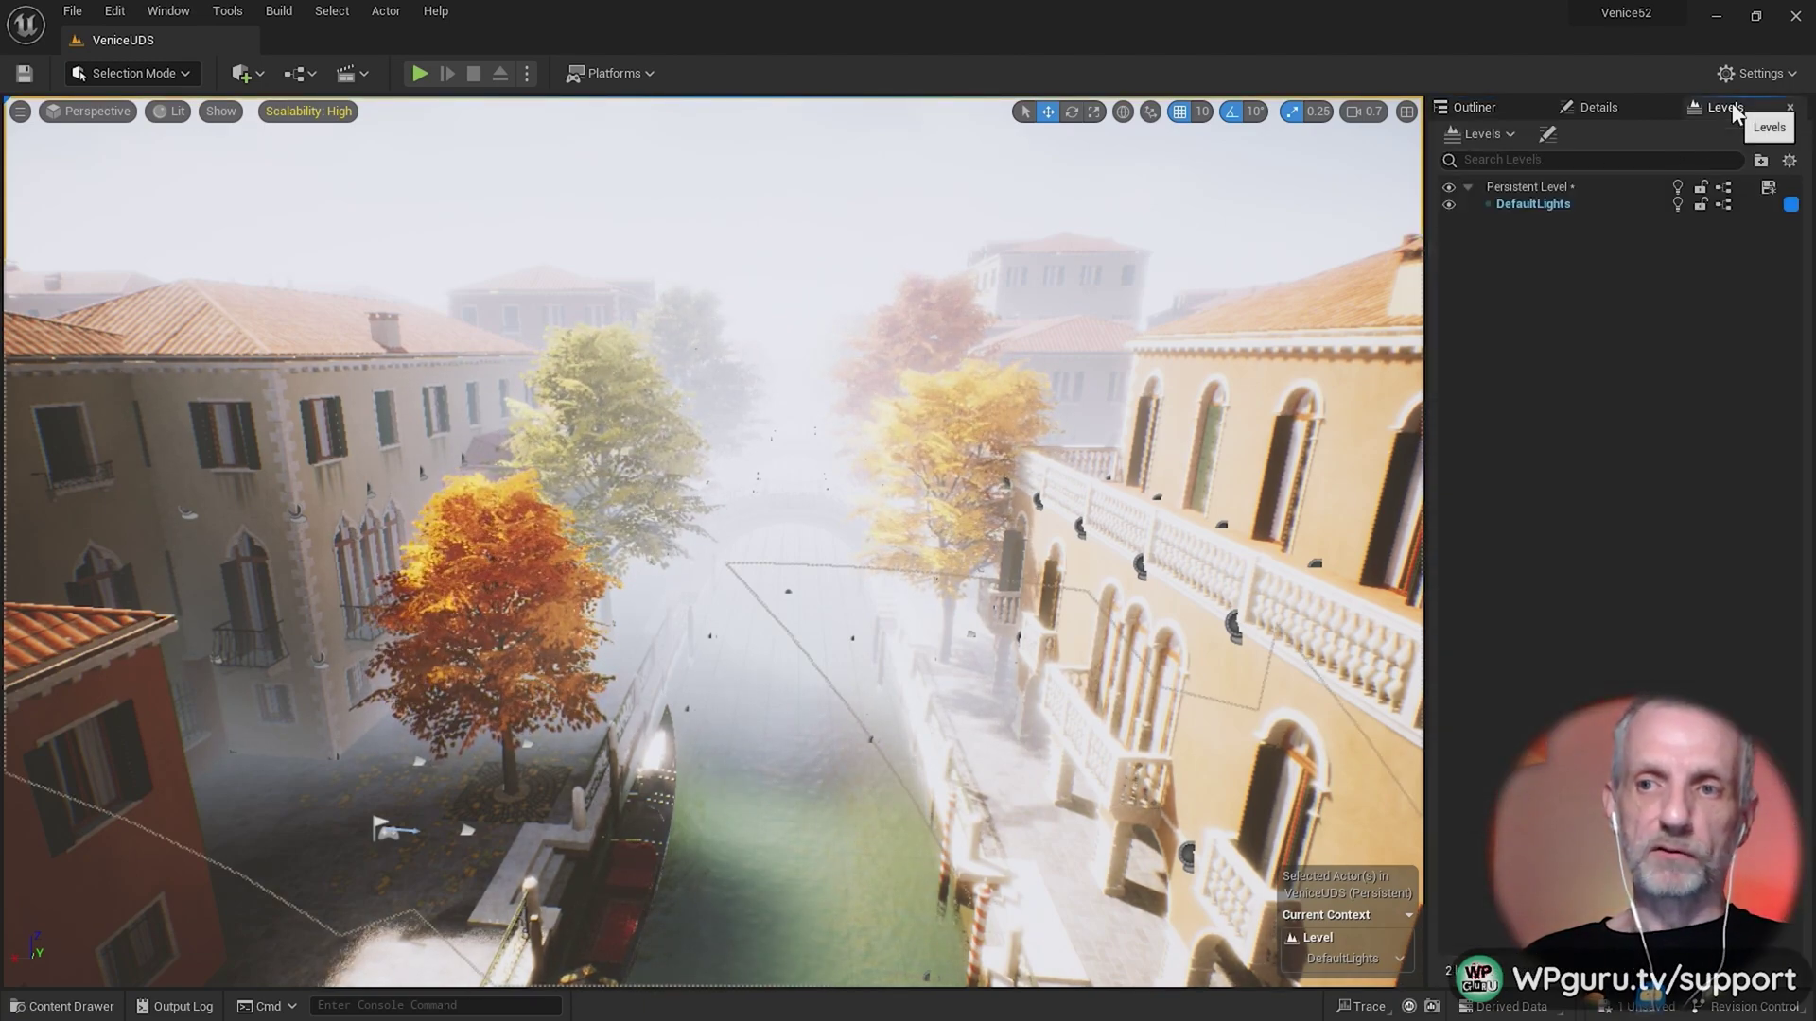
{"action": "right_click", "coordinate": [1536, 208]}
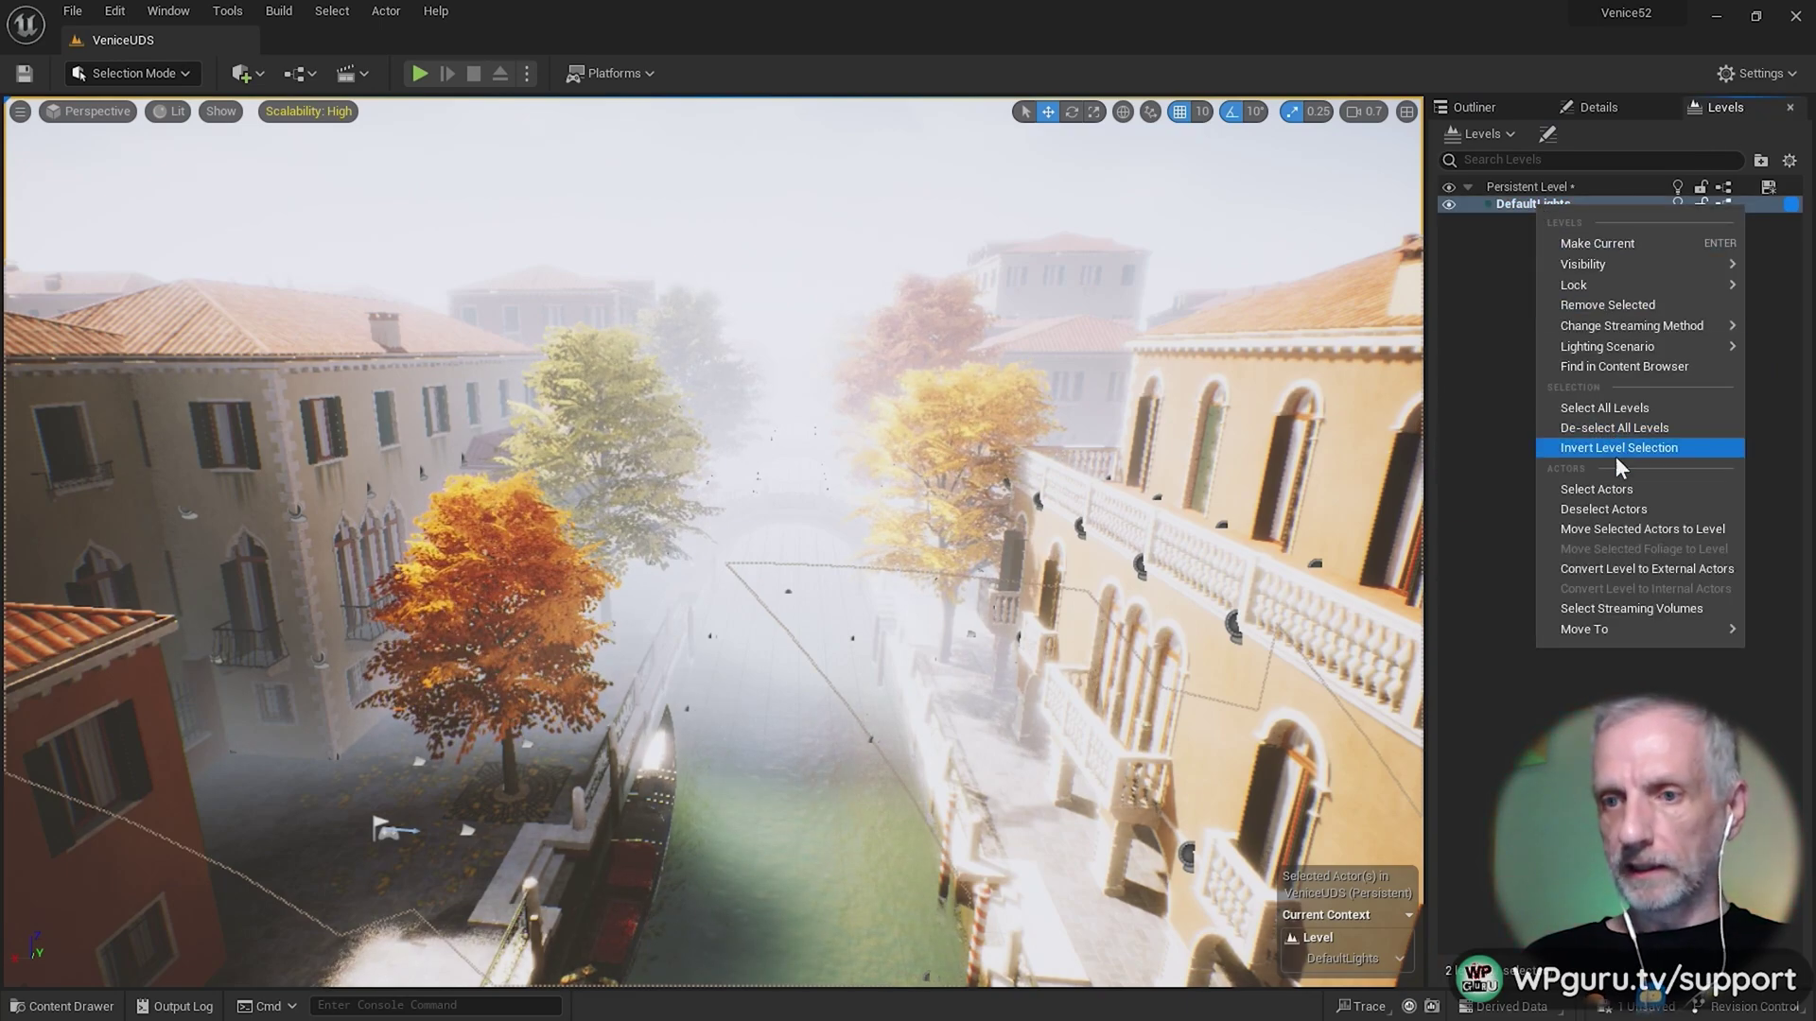
{"action": "left_click", "coordinate": [1658, 530]}
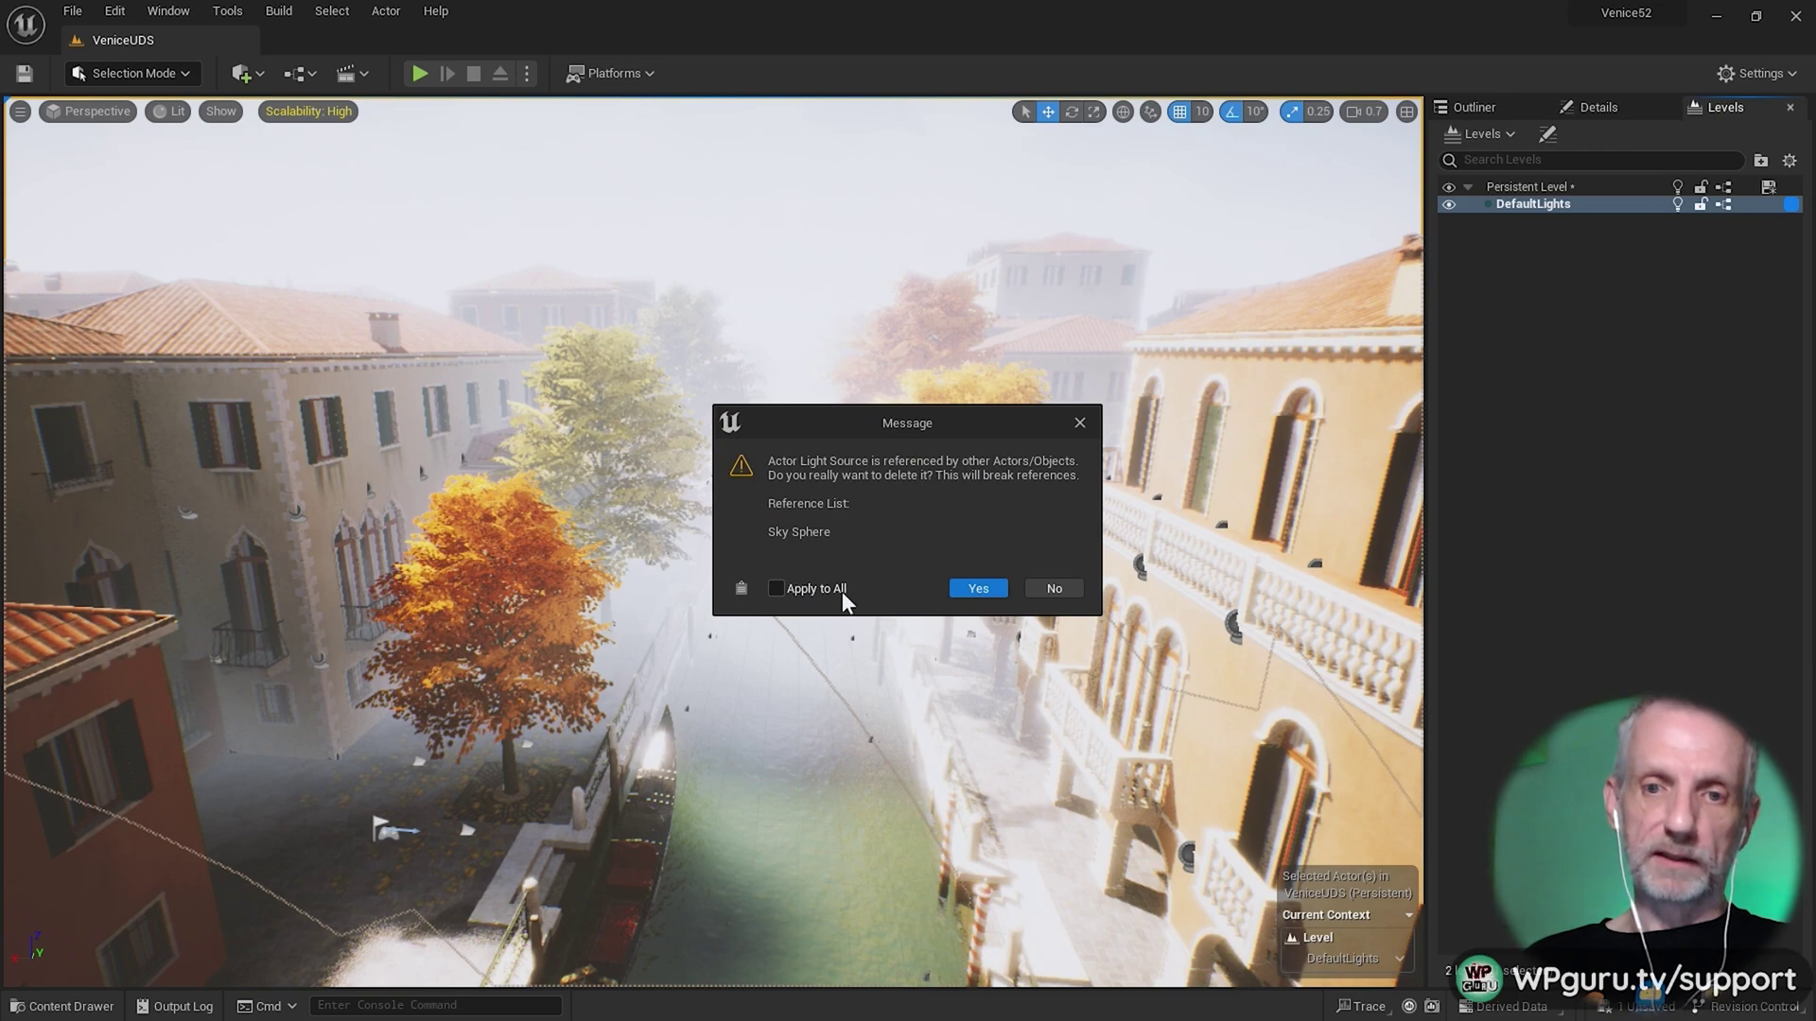
{"action": "left_click", "coordinate": [982, 590]}
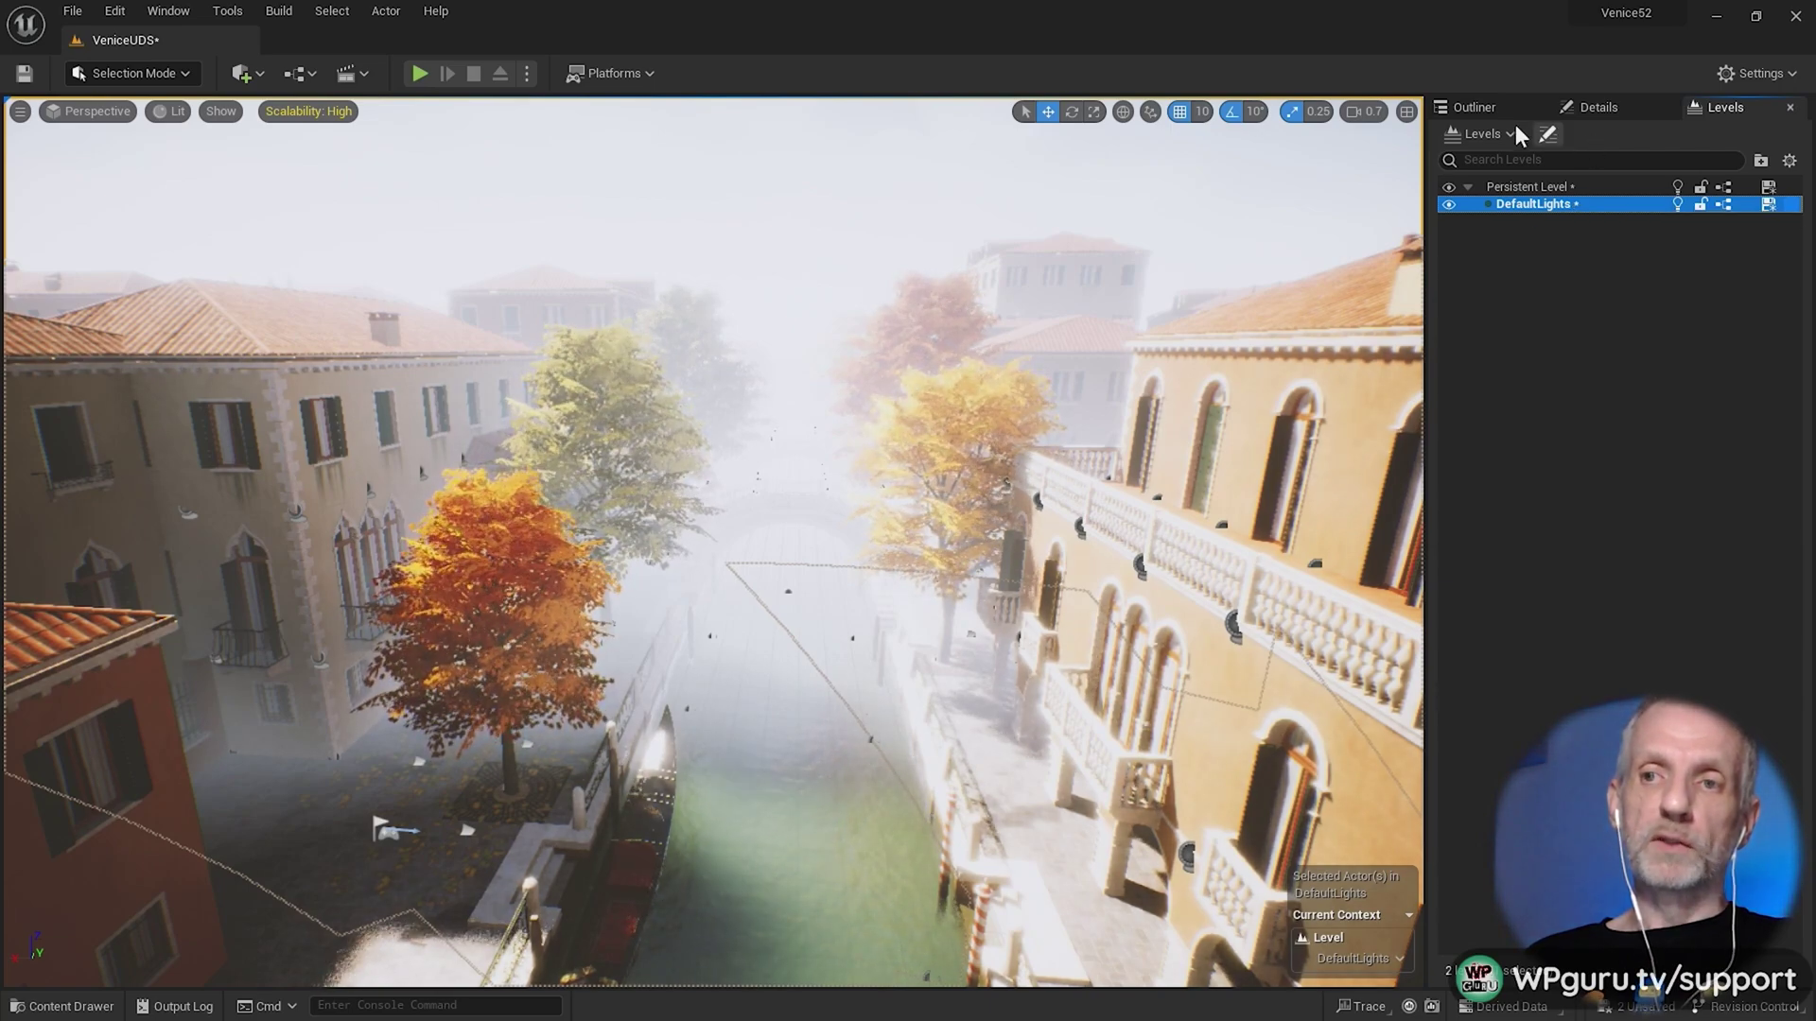
- Hide the DefaultLights sublevel and inspect the scene and actor list without its lights
{"action": "left_click", "coordinate": [1477, 108]}
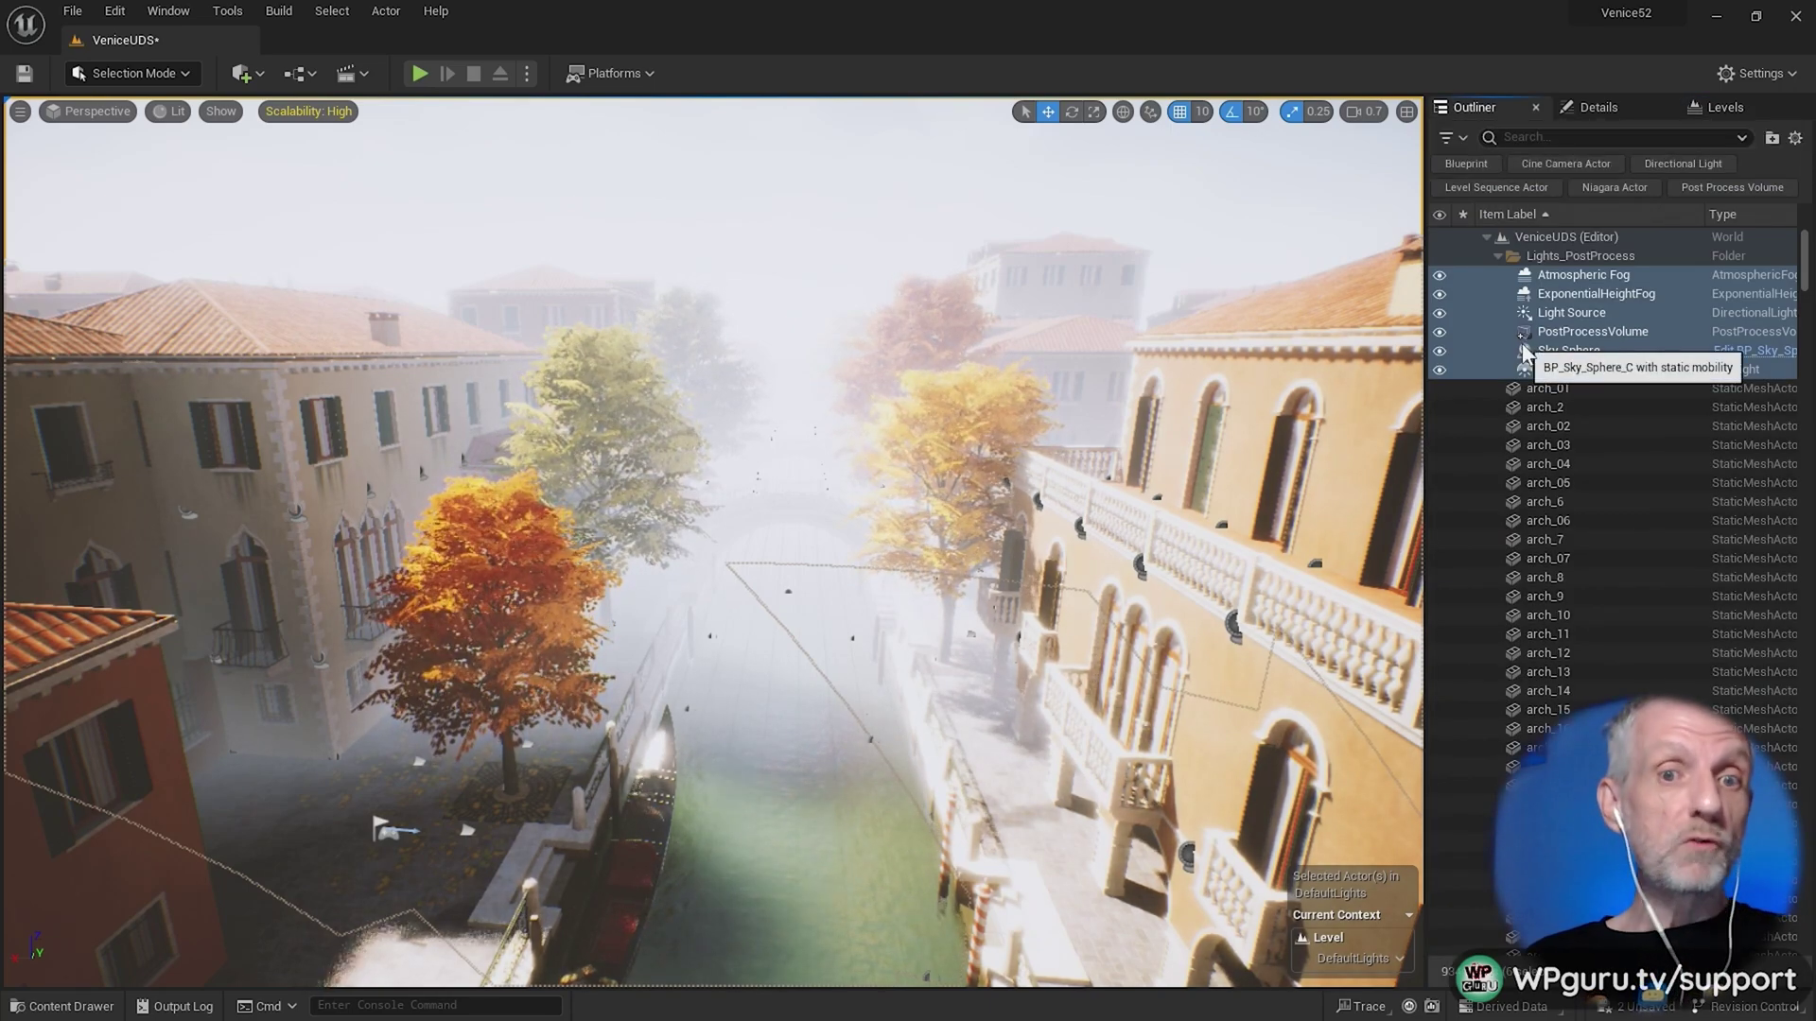
{"action": "left_click", "coordinate": [1723, 108]}
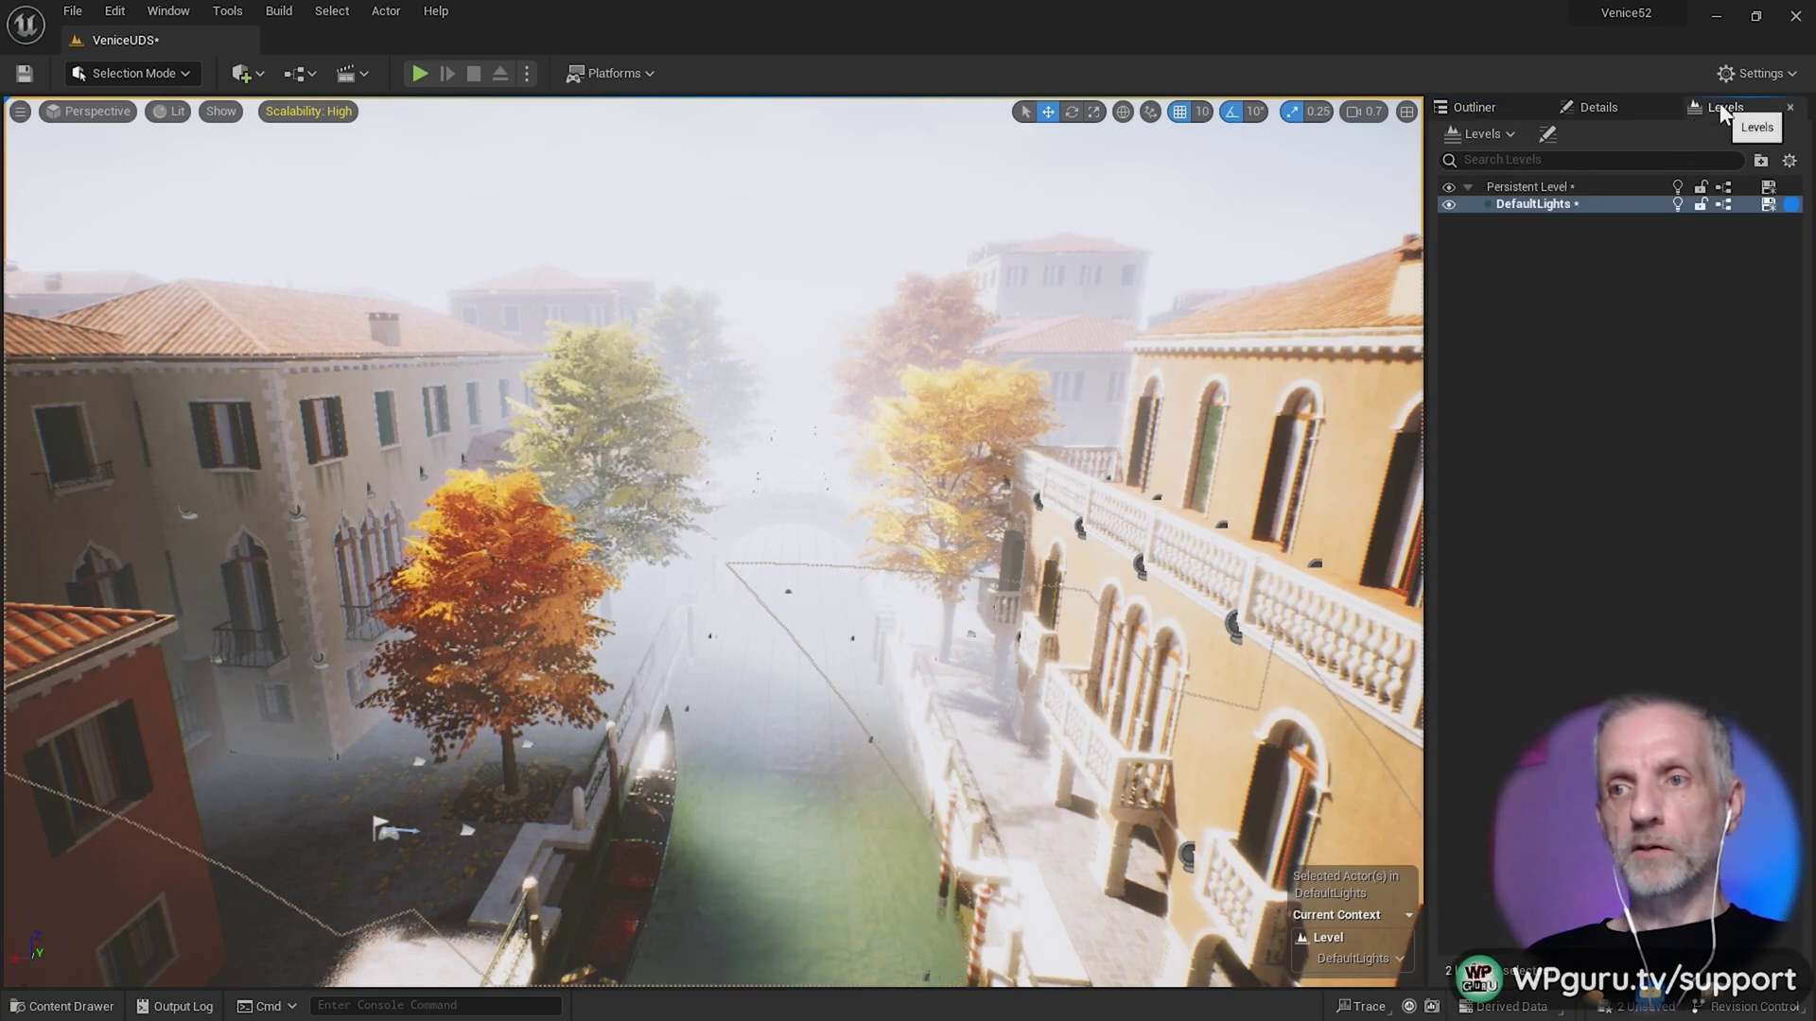
{"action": "left_click", "coordinate": [1448, 204]}
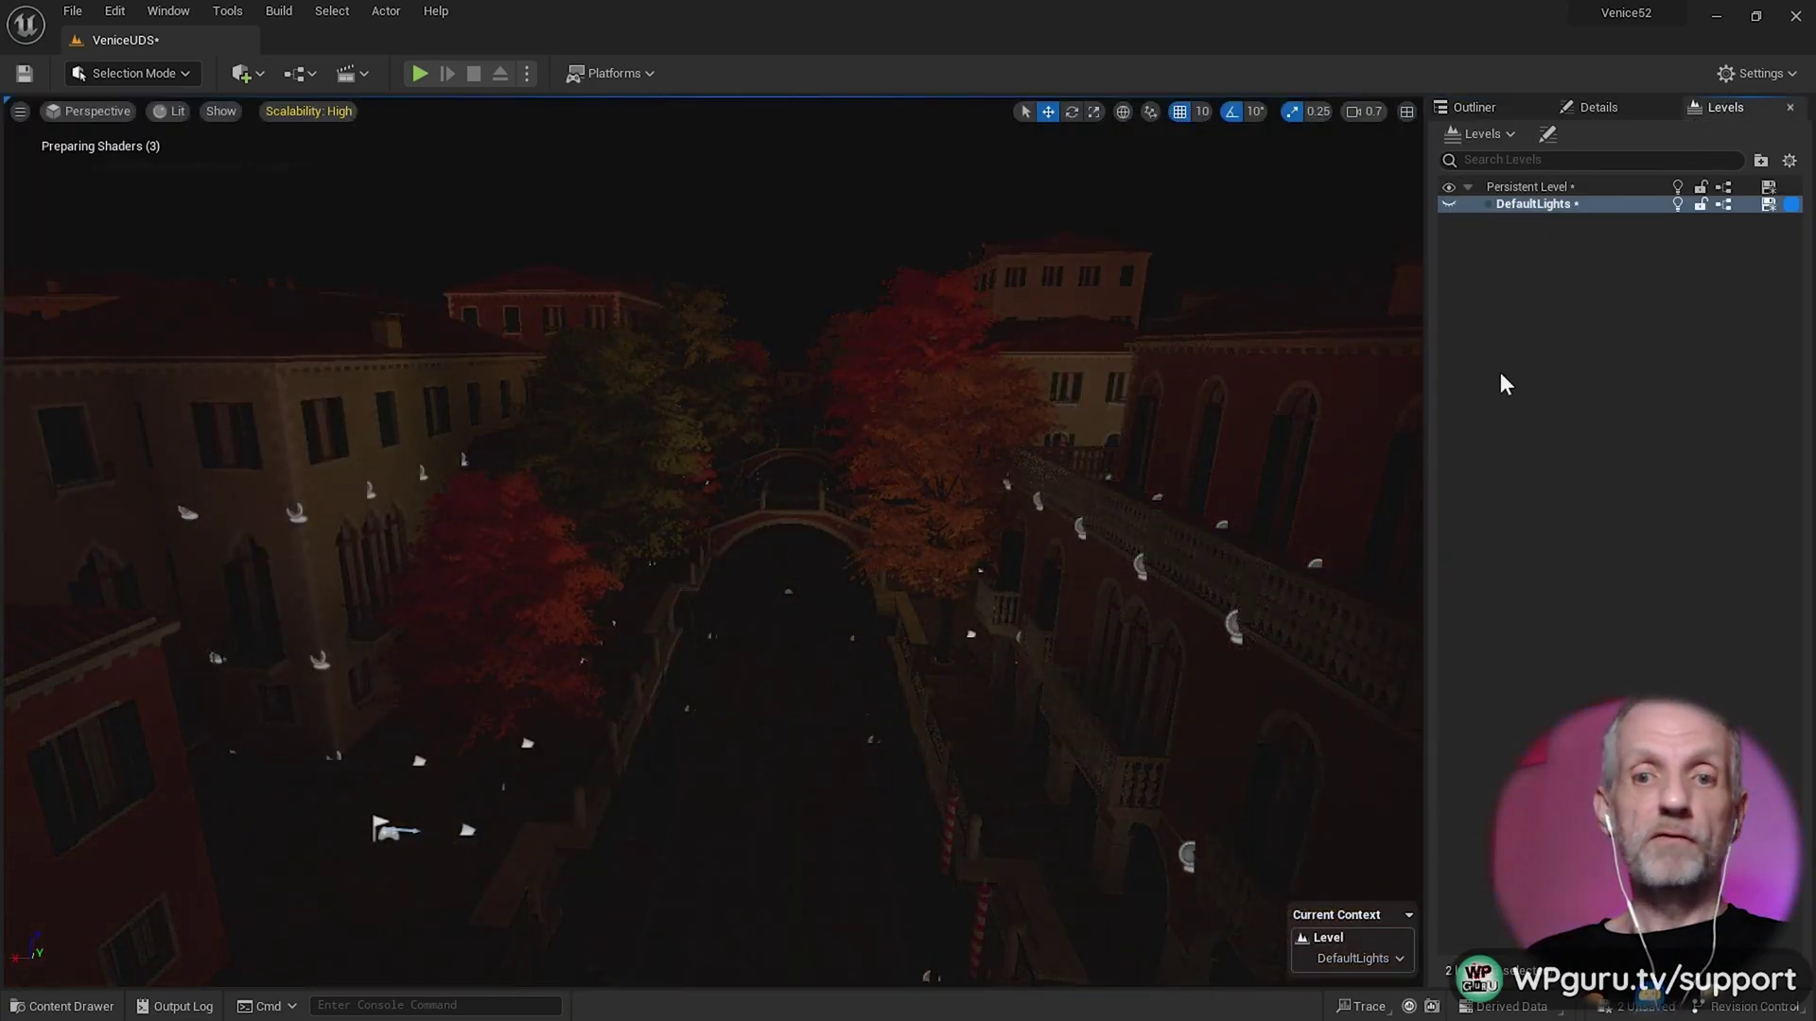
{"action": "right_click_drag", "start_coordinate": [1138, 560], "coordinate": [1116, 506]}
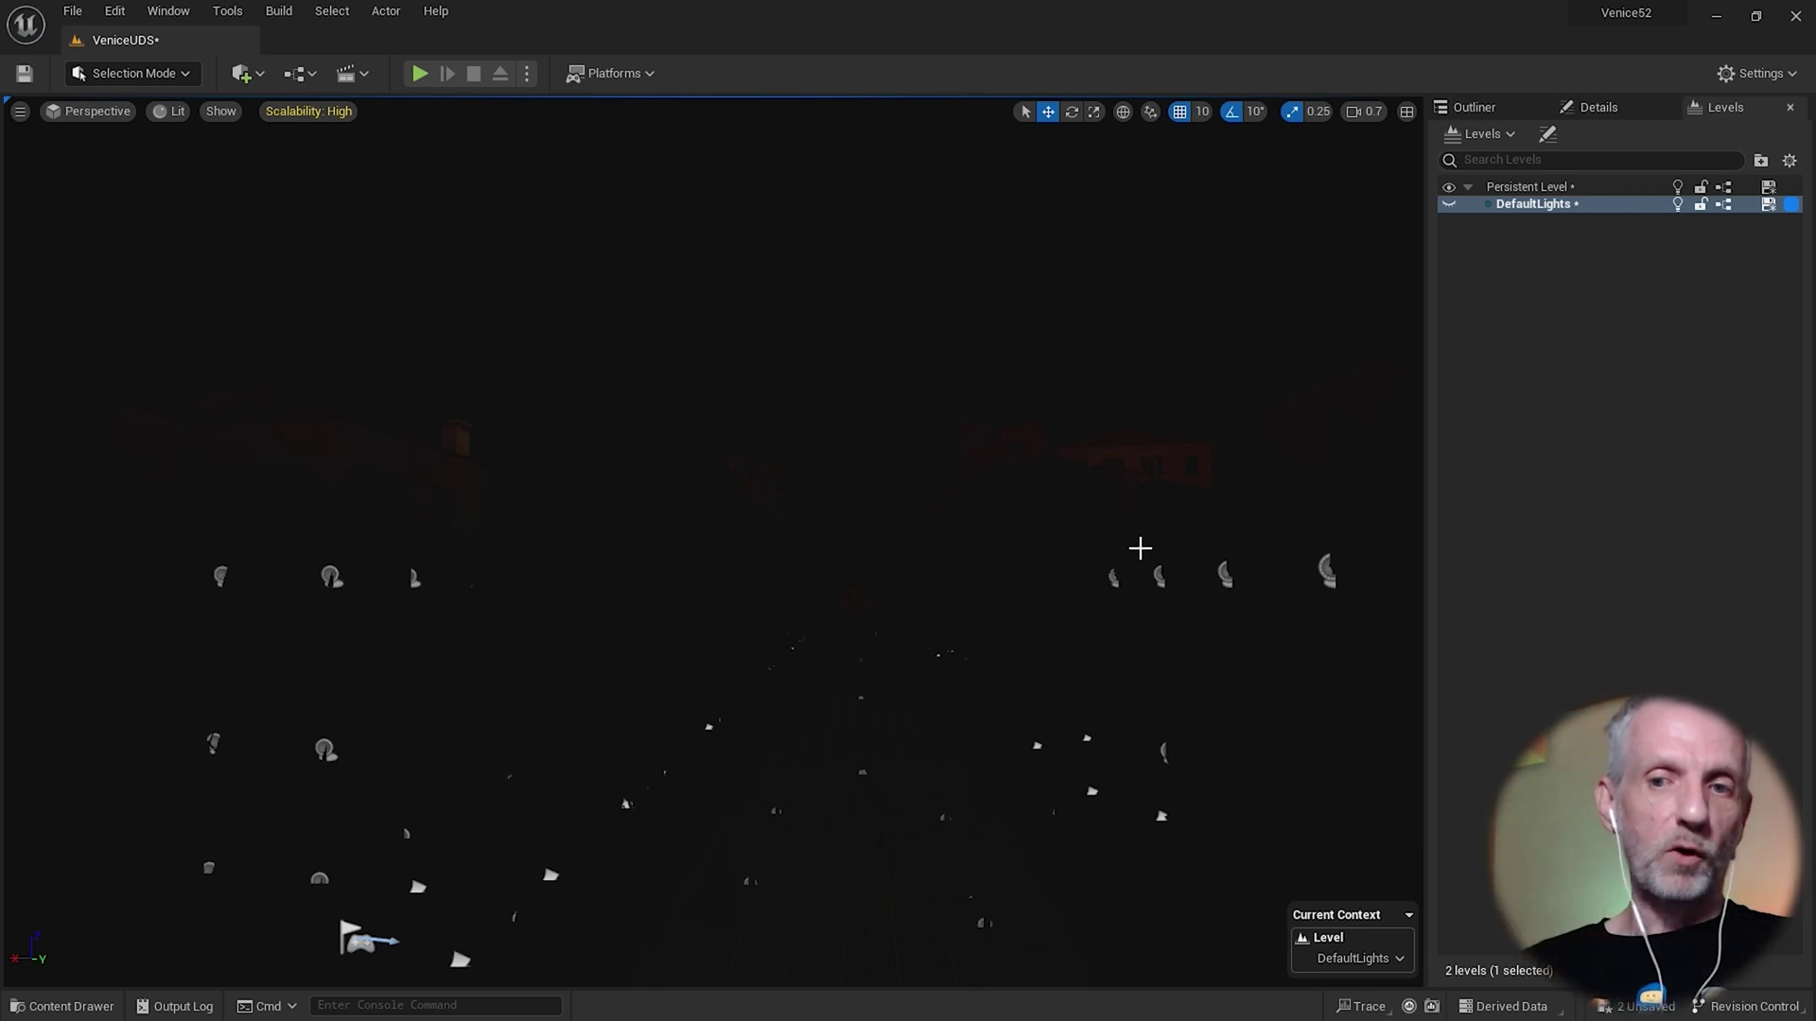
{"action": "right_click_drag", "start_coordinate": [1109, 558], "coordinate": [1131, 631]}
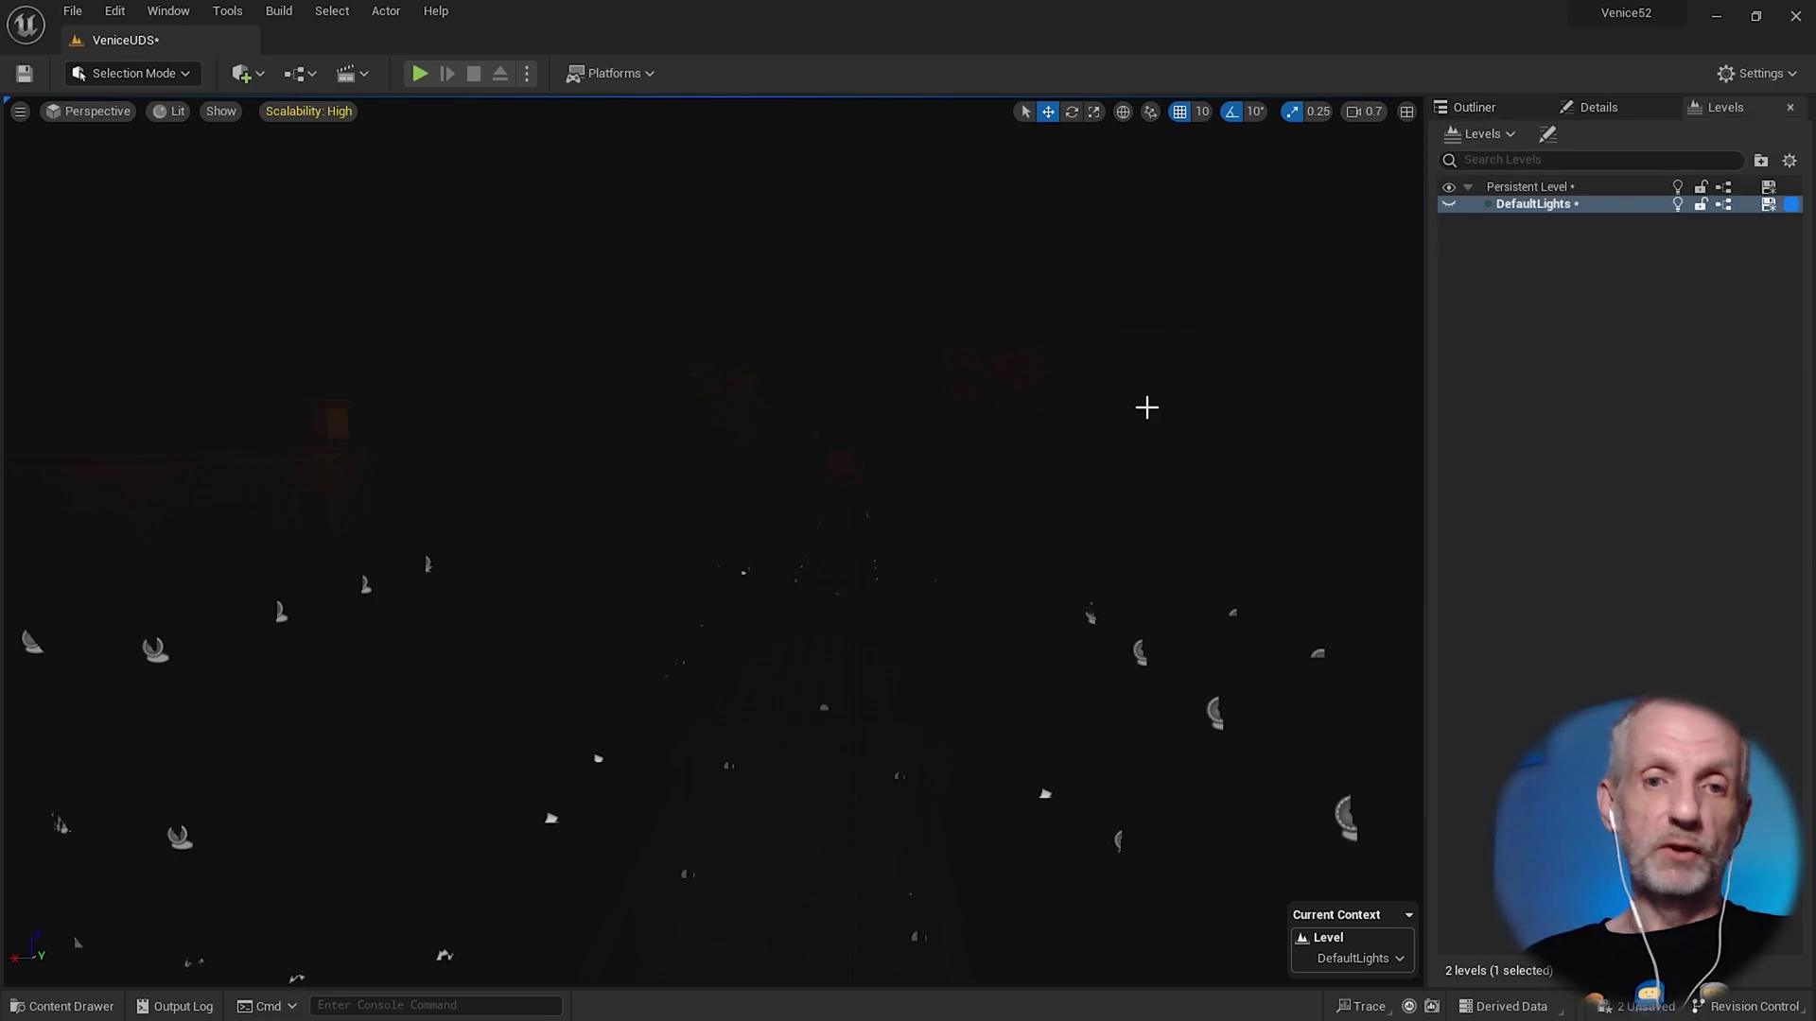
{"action": "key", "text": "ctrl+space"}
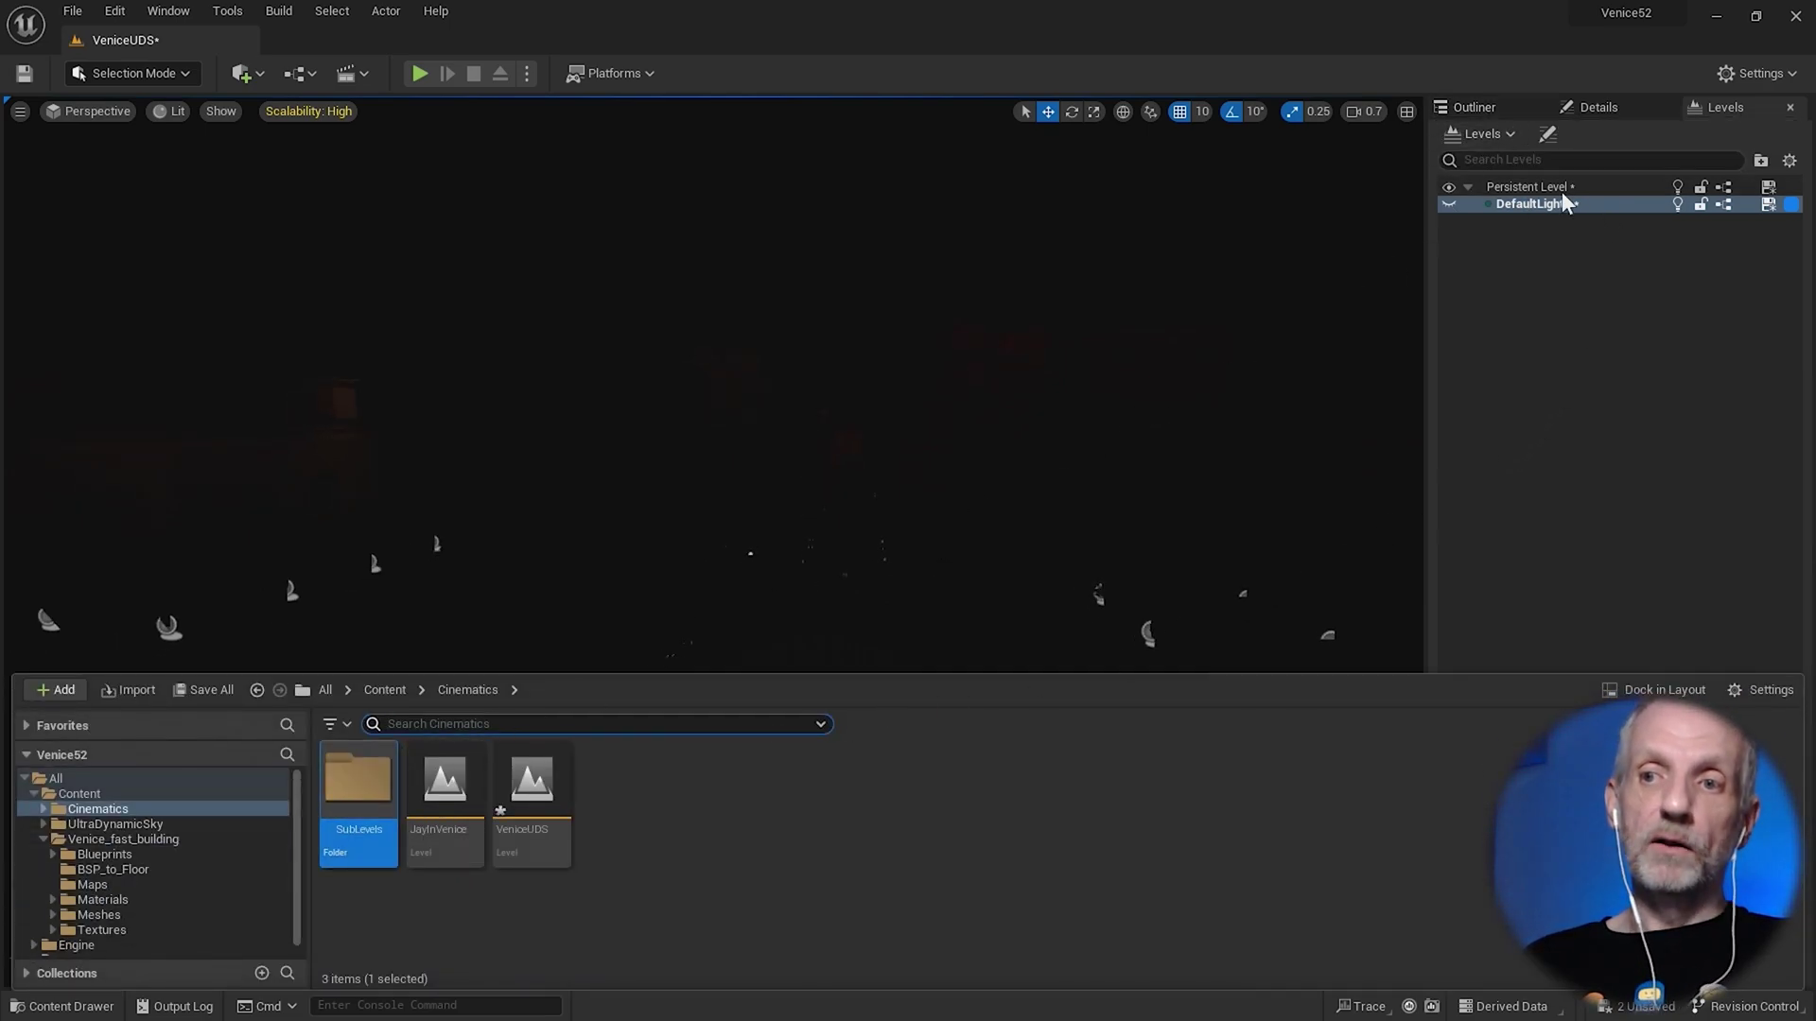
{"action": "left_click", "coordinate": [1492, 110]}
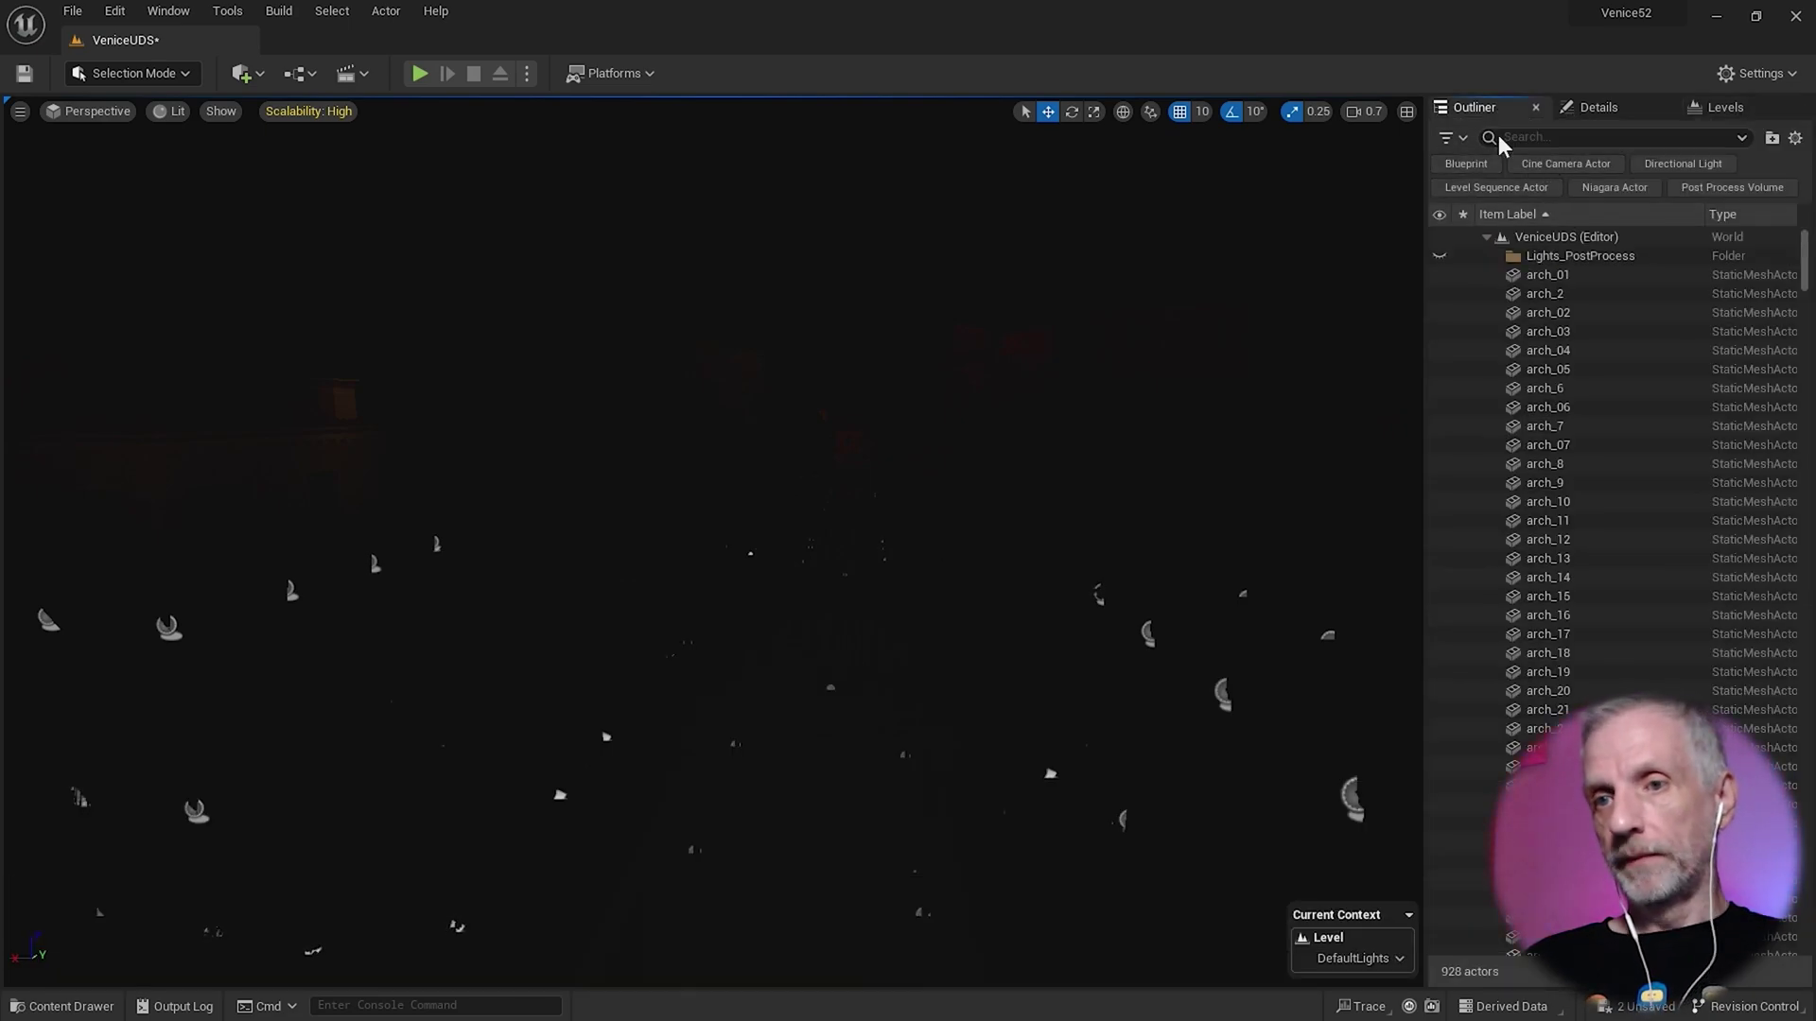
- Create another sublevel from the Empty Level template and save it as UDS_Default in the SubLevels folder
{"action": "left_click", "coordinate": [1699, 112]}
{"action": "left_click", "coordinate": [1484, 133]}
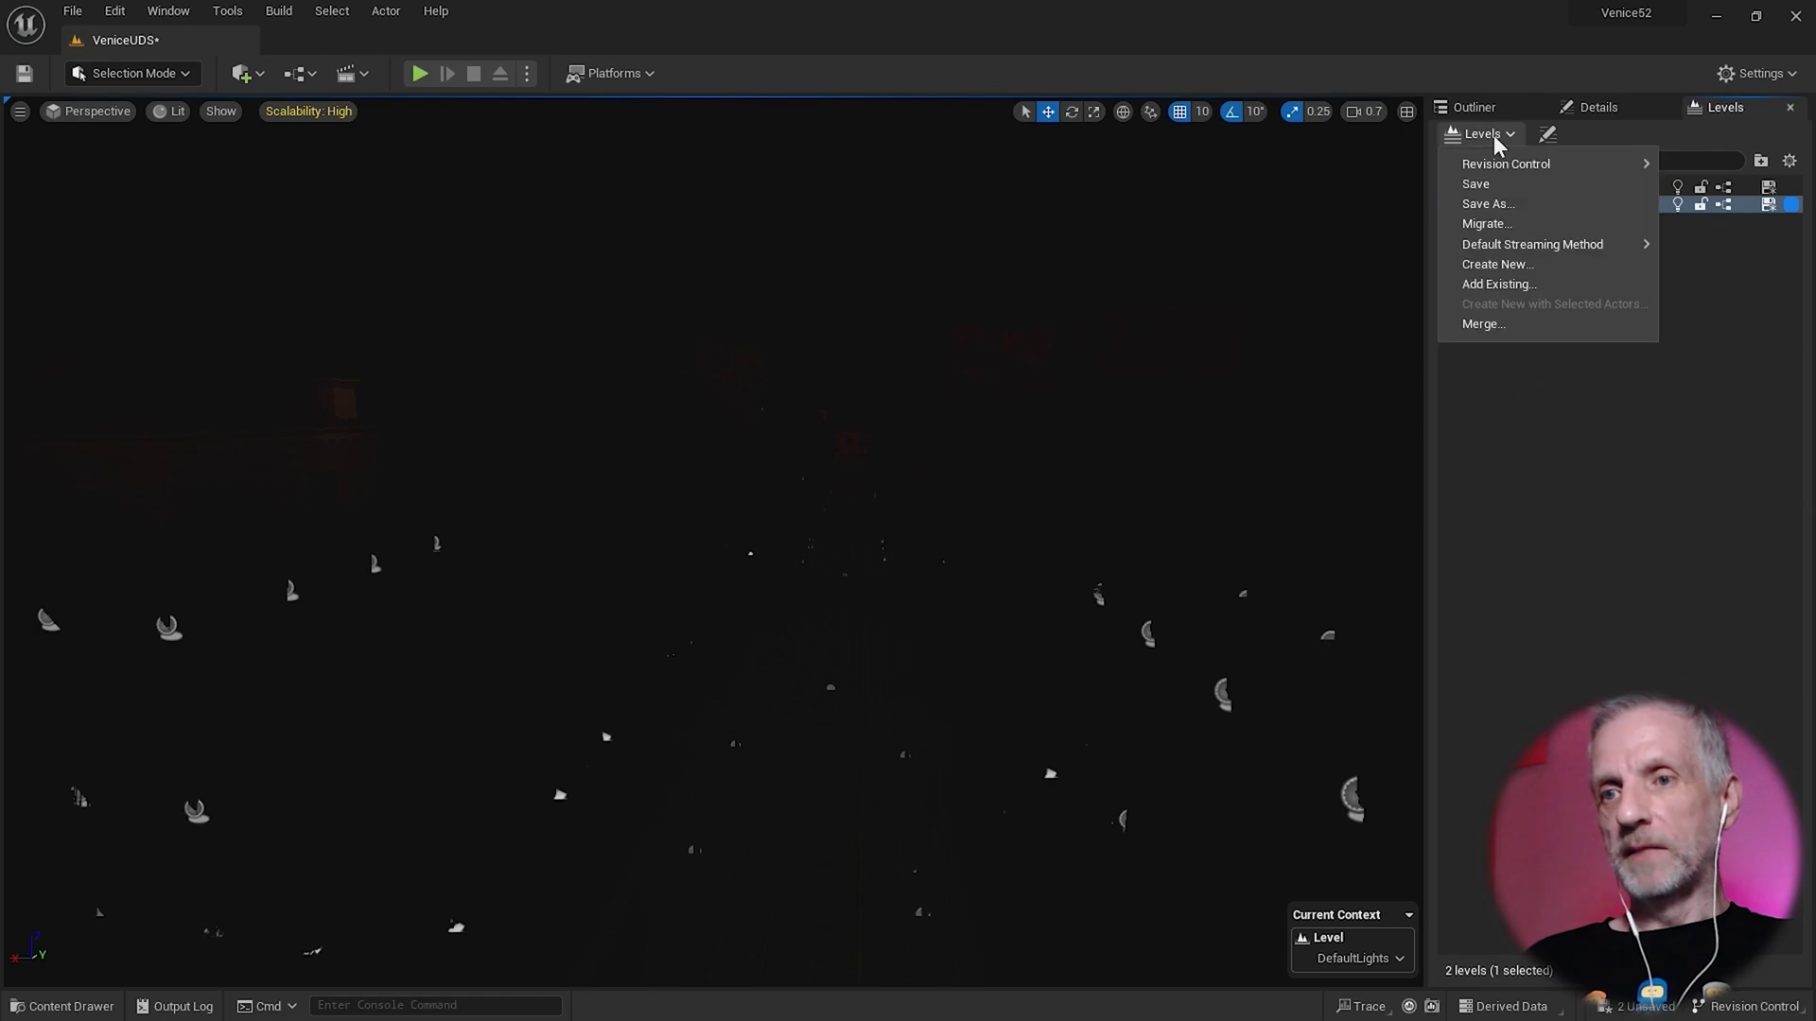
{"action": "left_click", "coordinate": [1551, 266]}
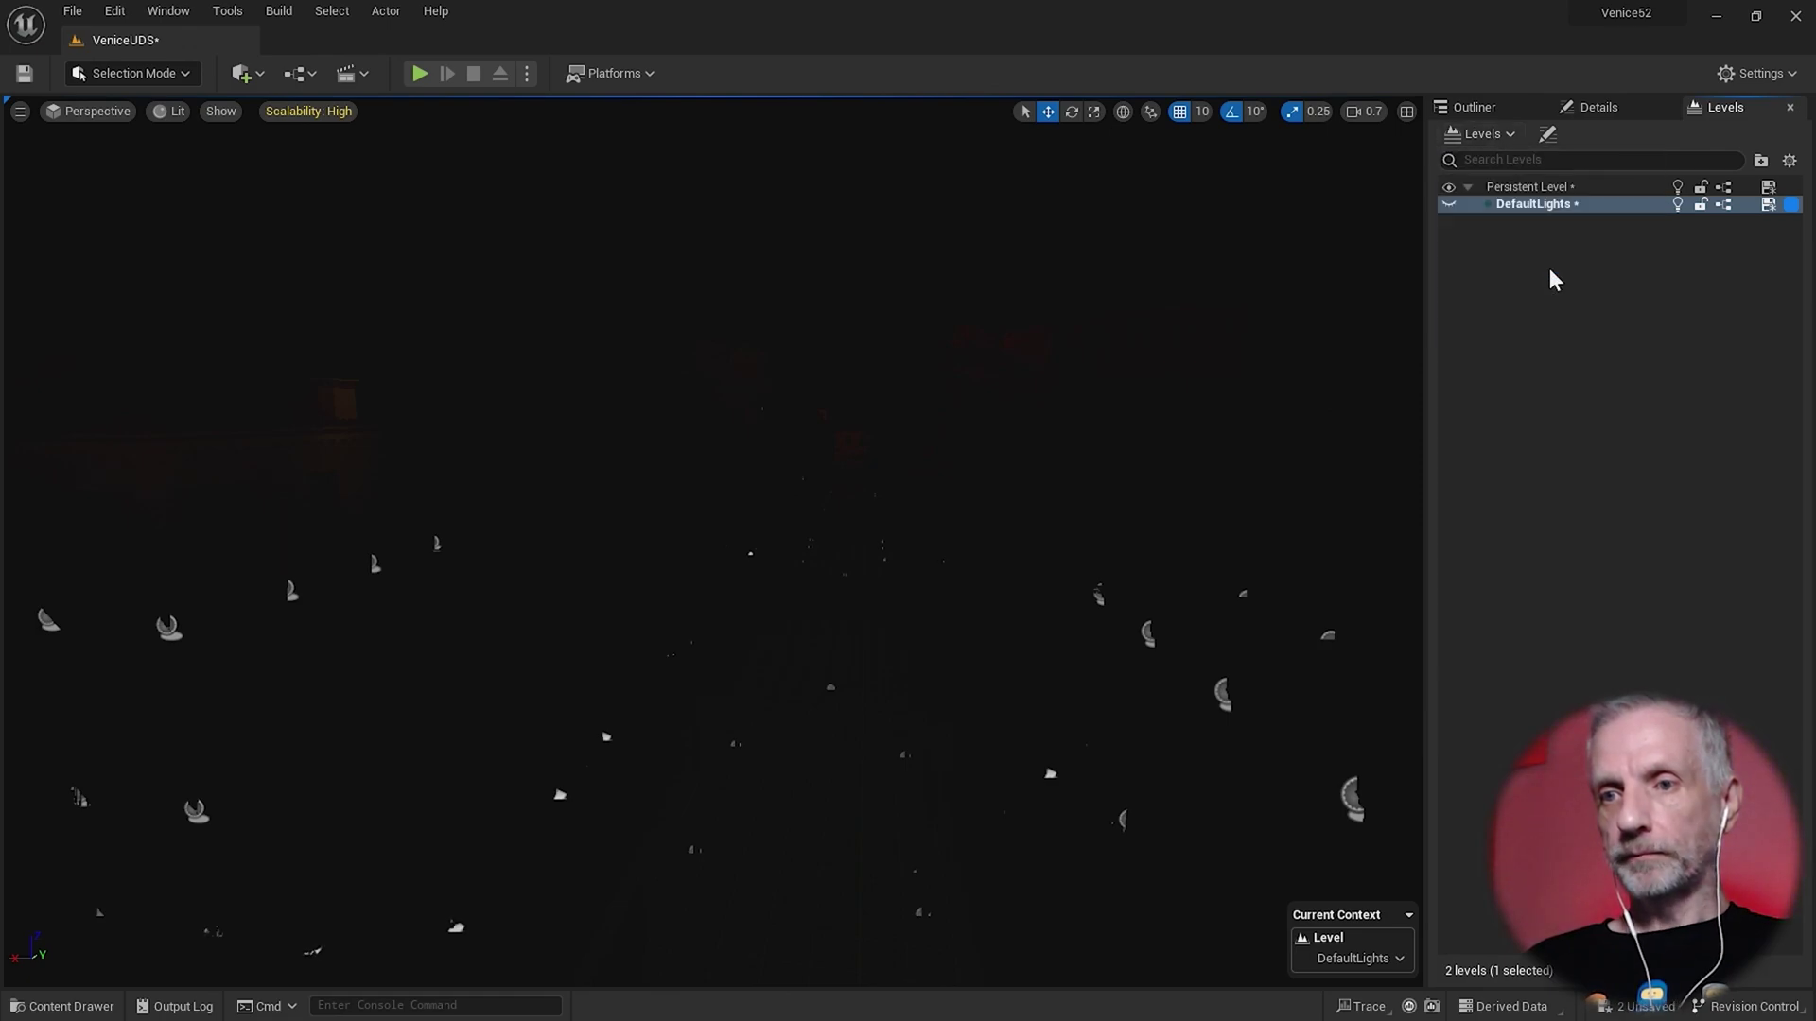
{"action": "left_click", "coordinate": [866, 448]}
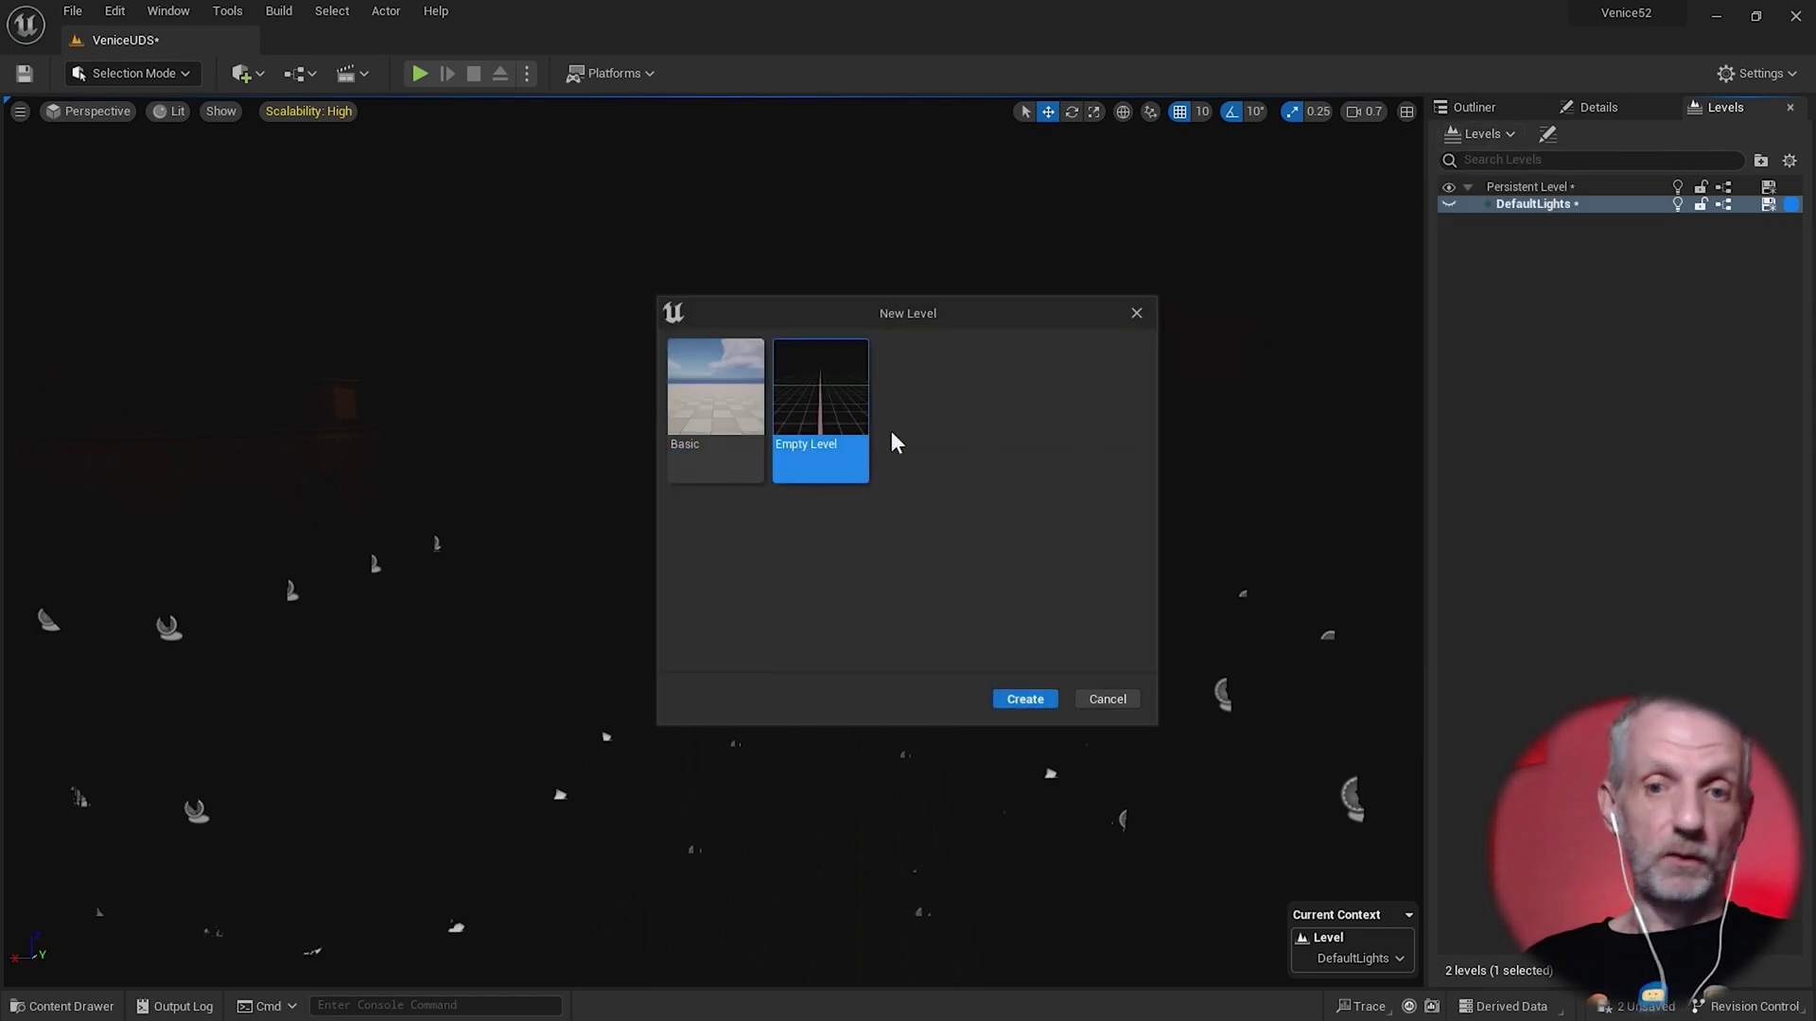
{"action": "left_click", "coordinate": [1038, 705]}
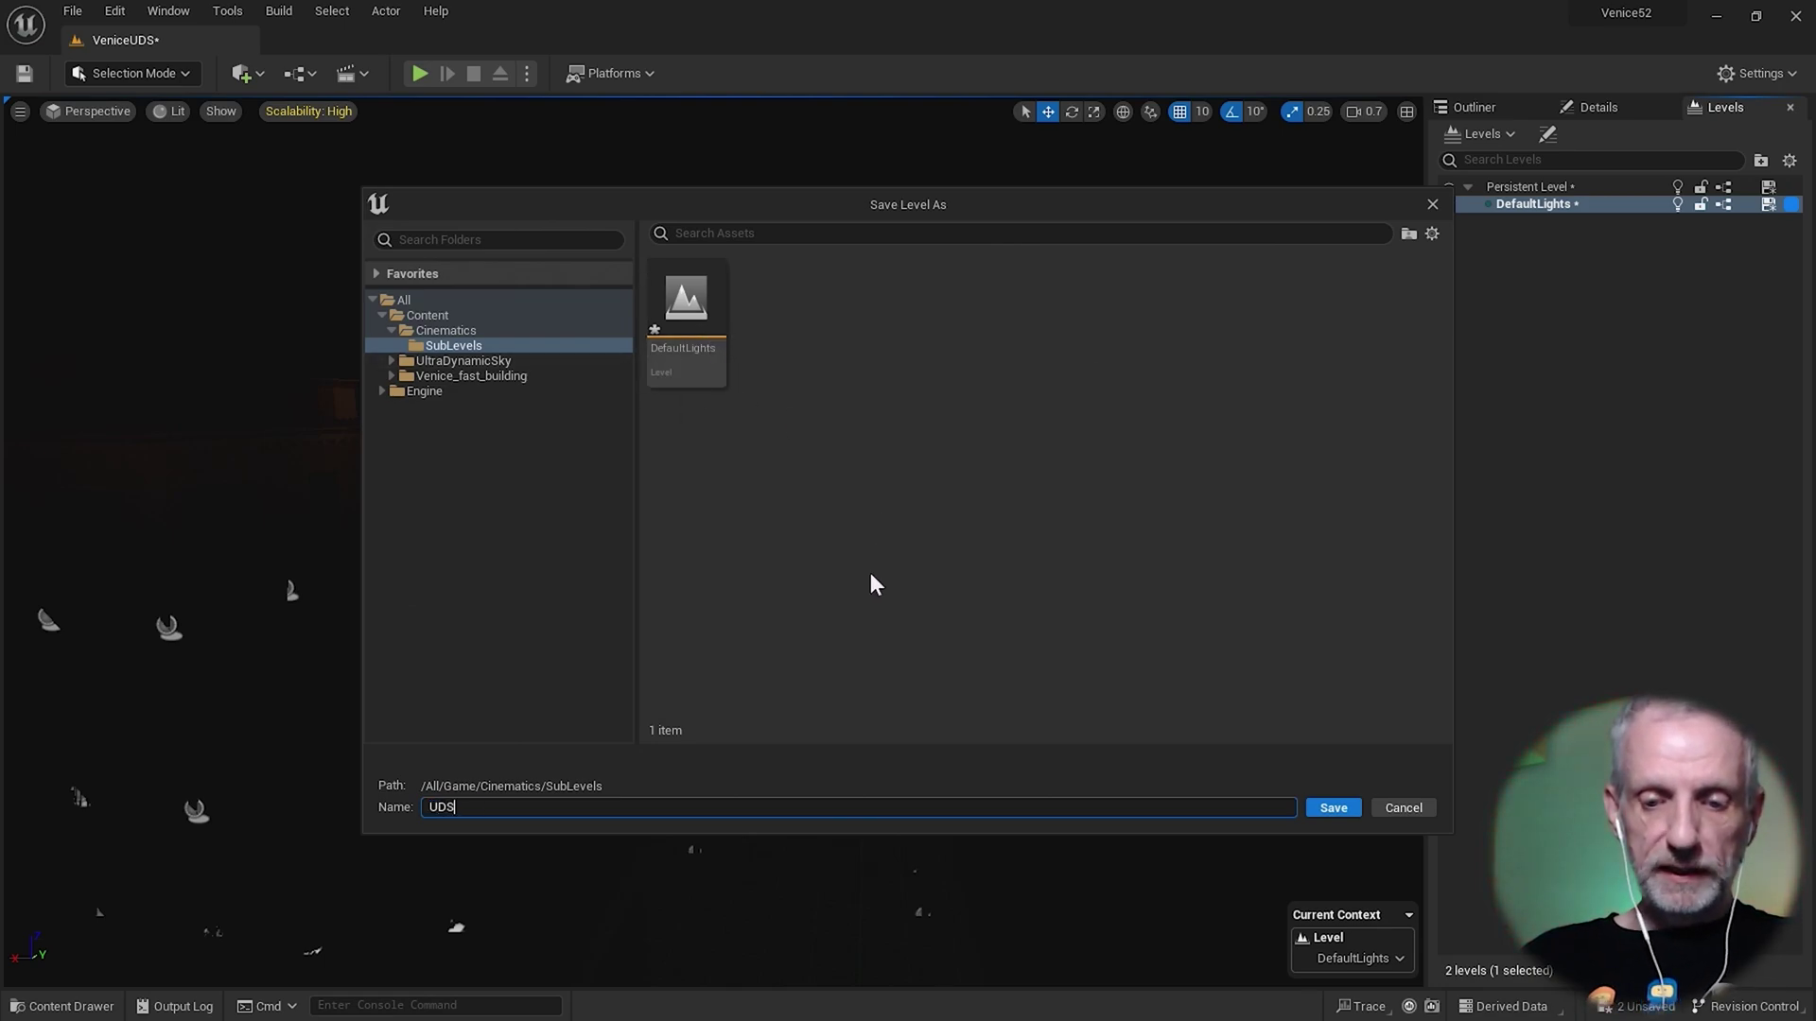
{"action": "type", "text": "UDS_Default"}
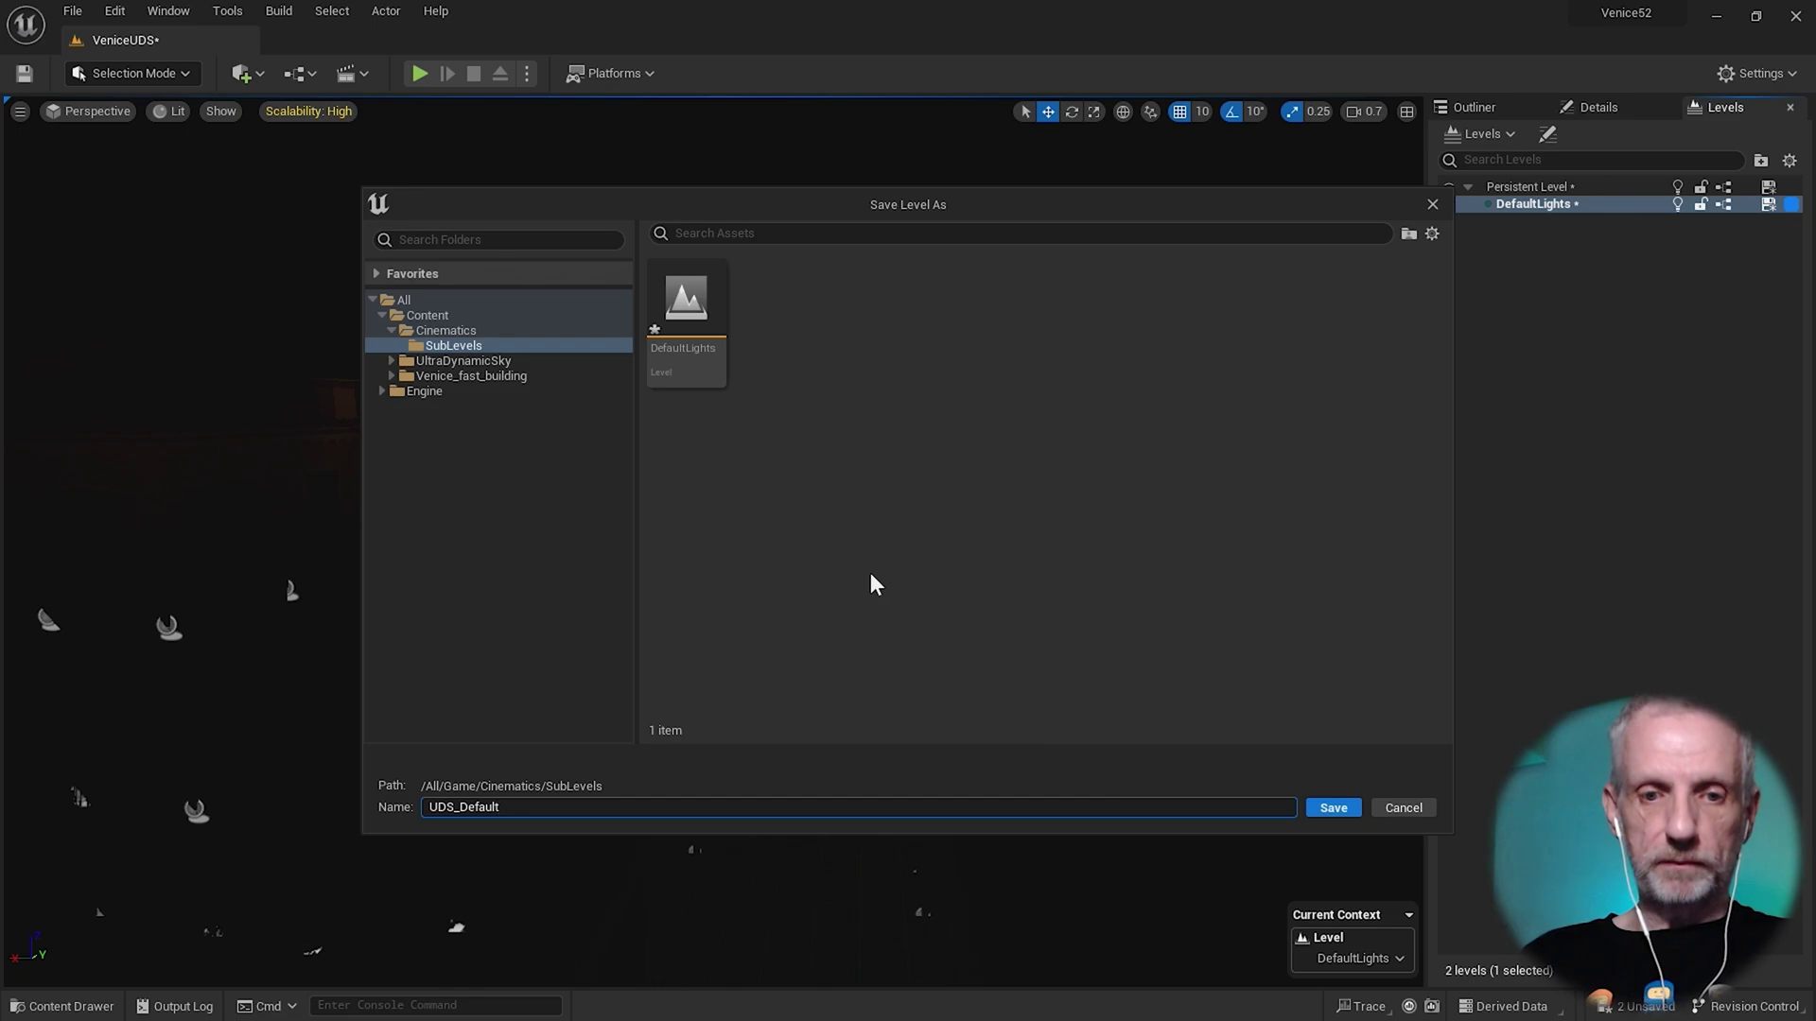
{"action": "key", "text": "Return"}
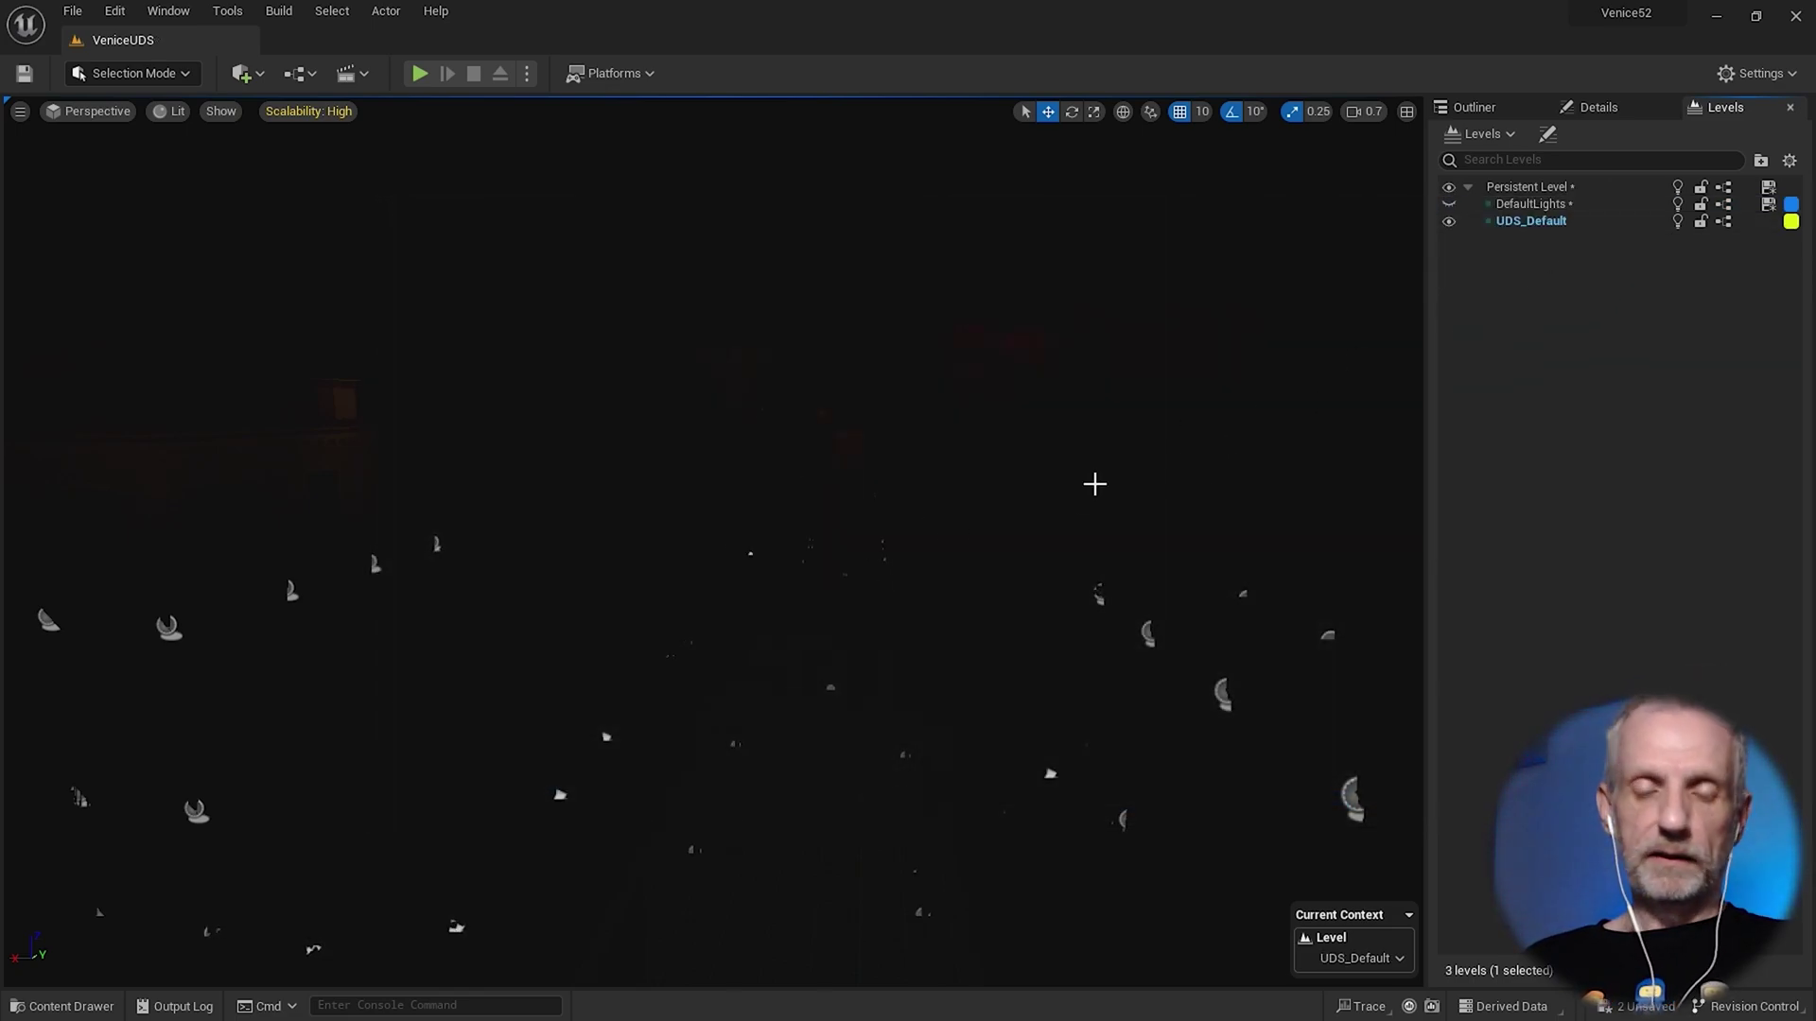
- Make the persistent level the current level, and switch the current level context back to UDS_Default
{"action": "key", "text": "ctrl+space"}
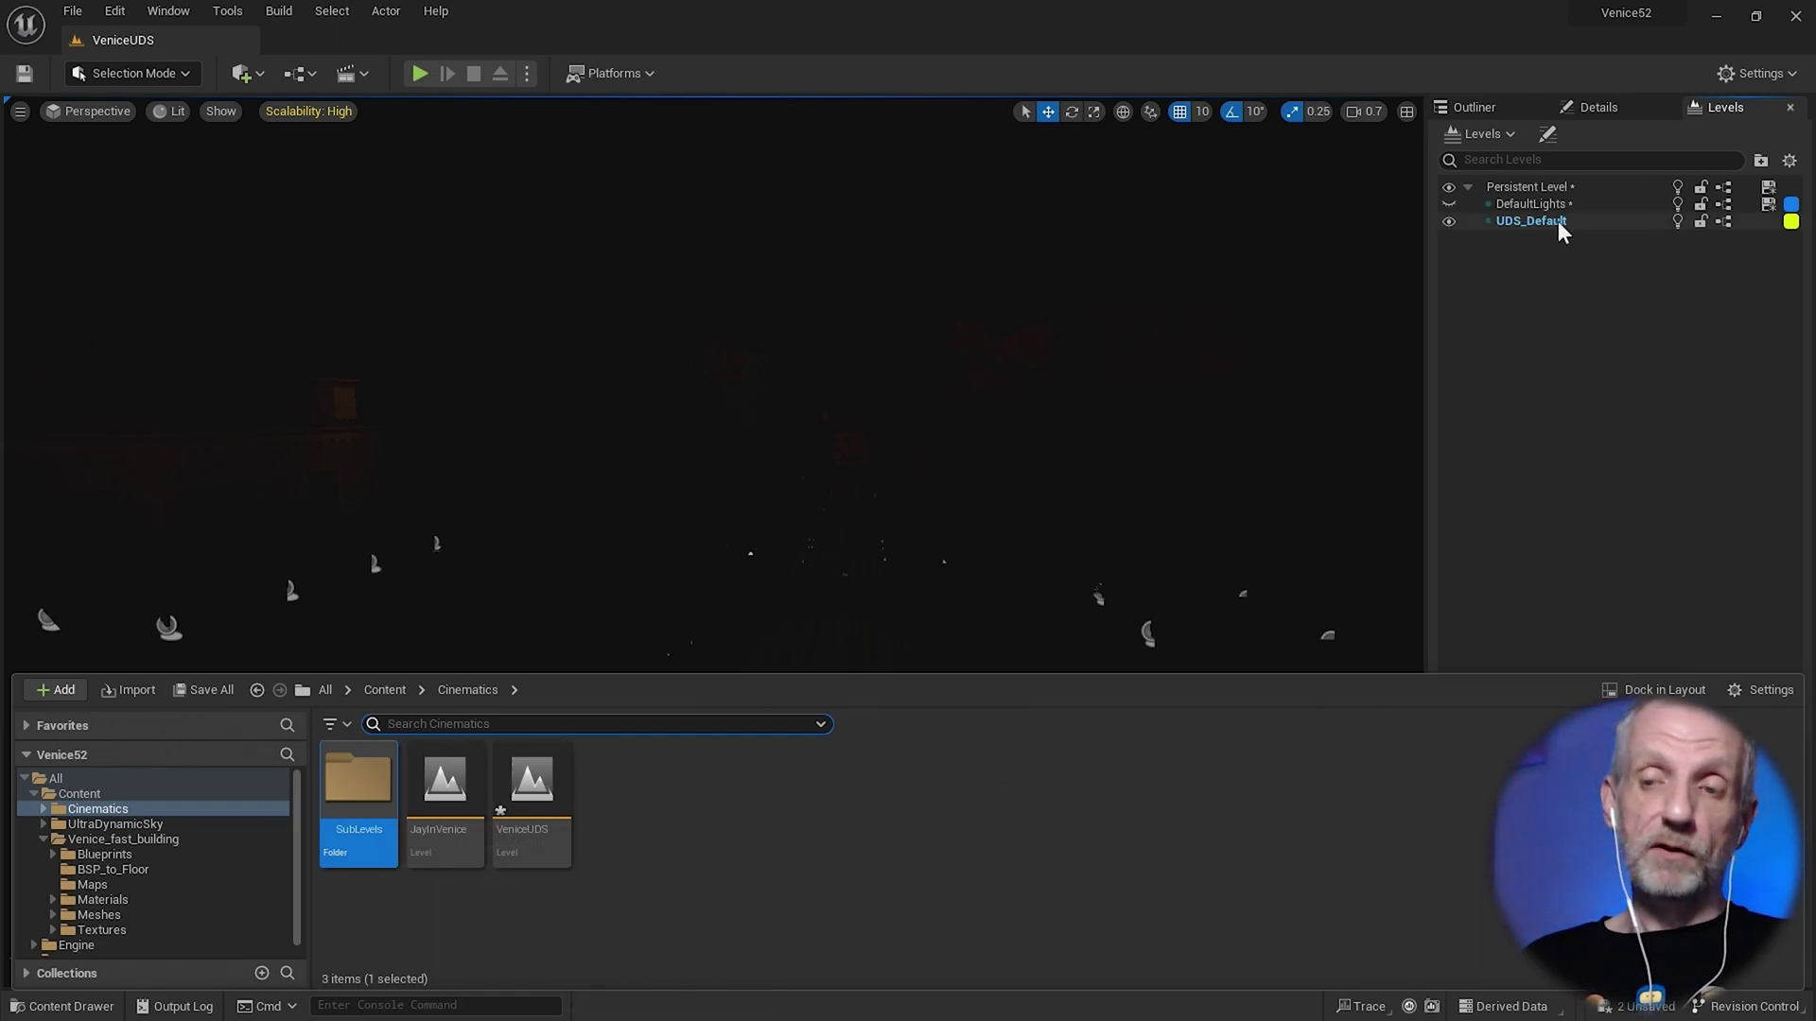
{"action": "left_click", "coordinate": [1573, 187]}
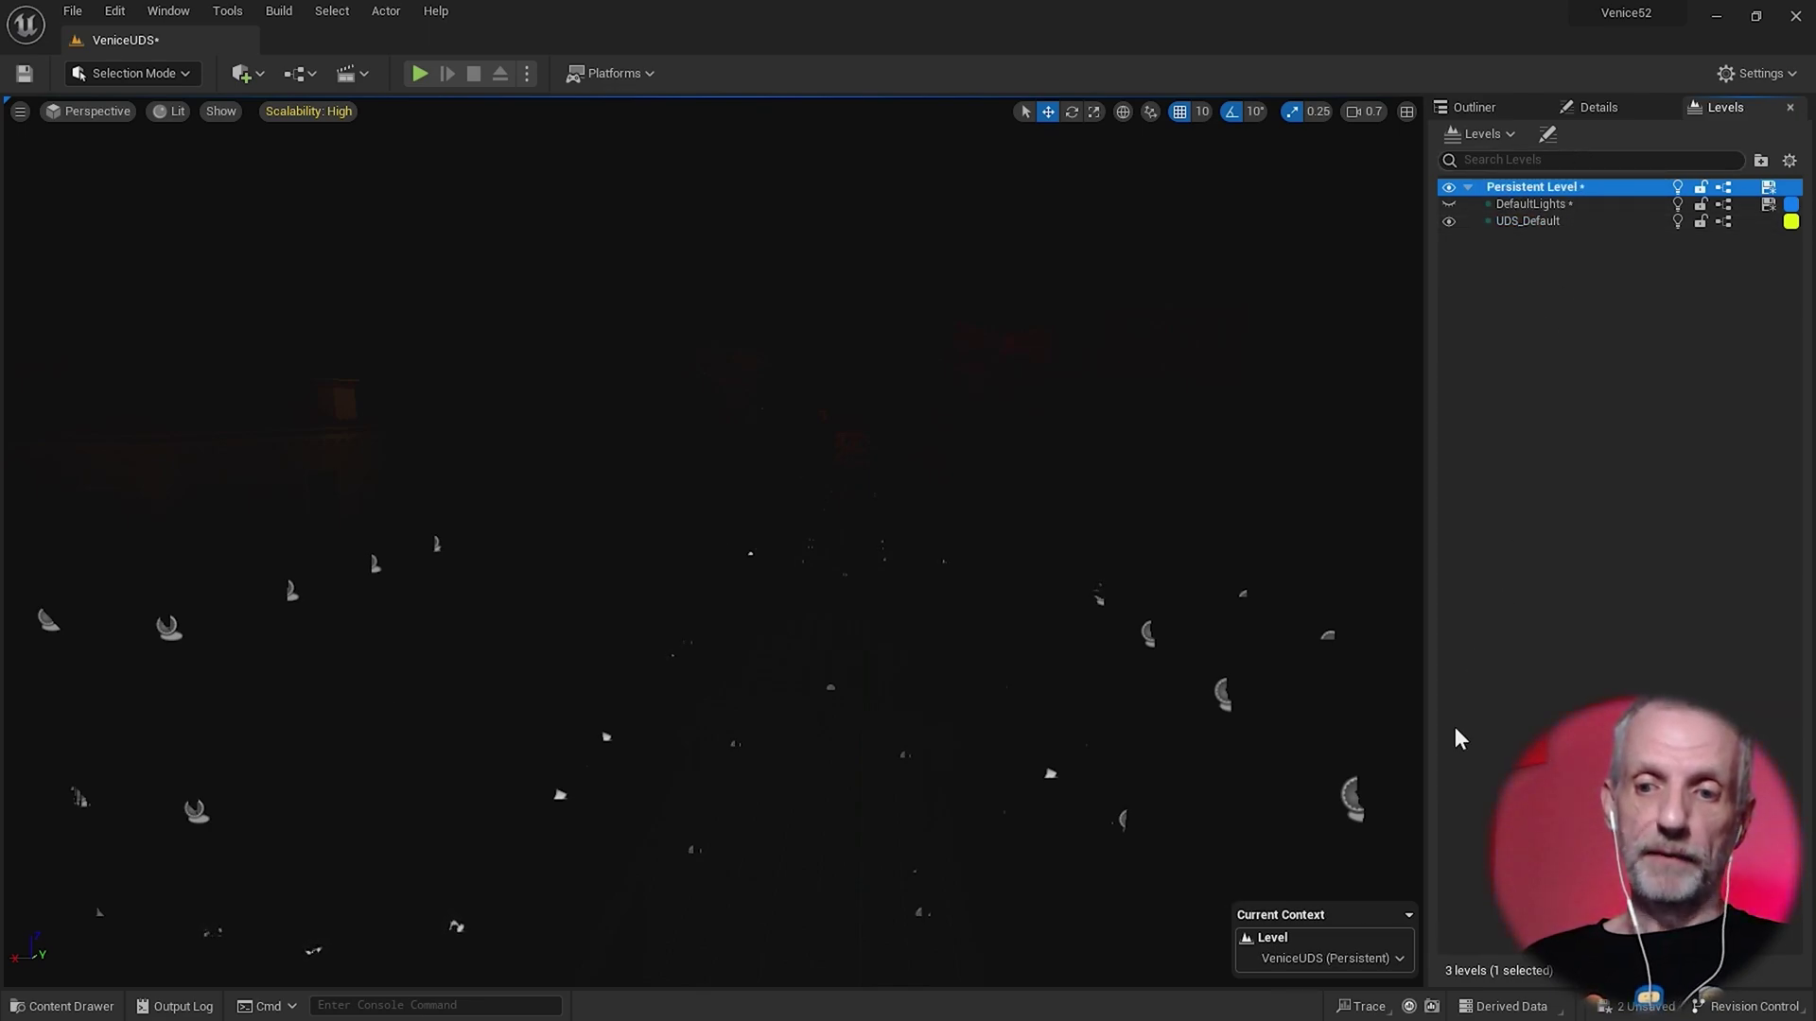
{"action": "left_click", "coordinate": [1398, 957]}
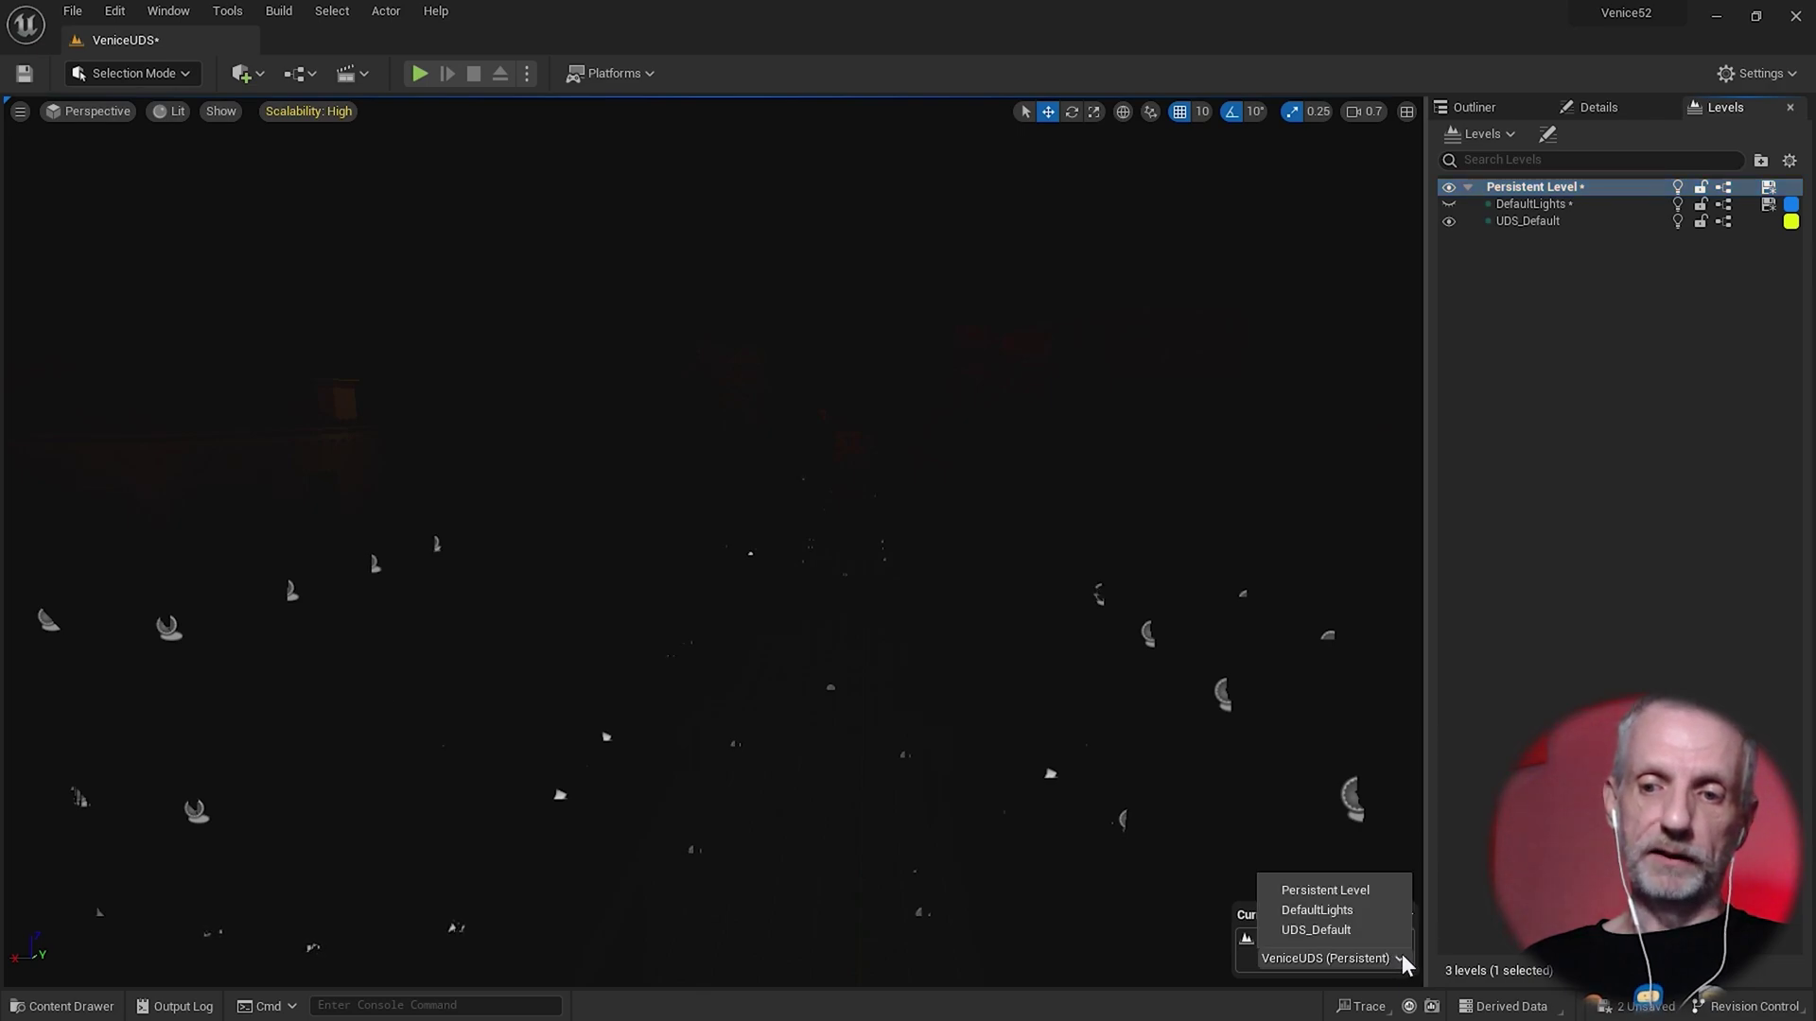
{"action": "left_click", "coordinate": [1371, 929]}
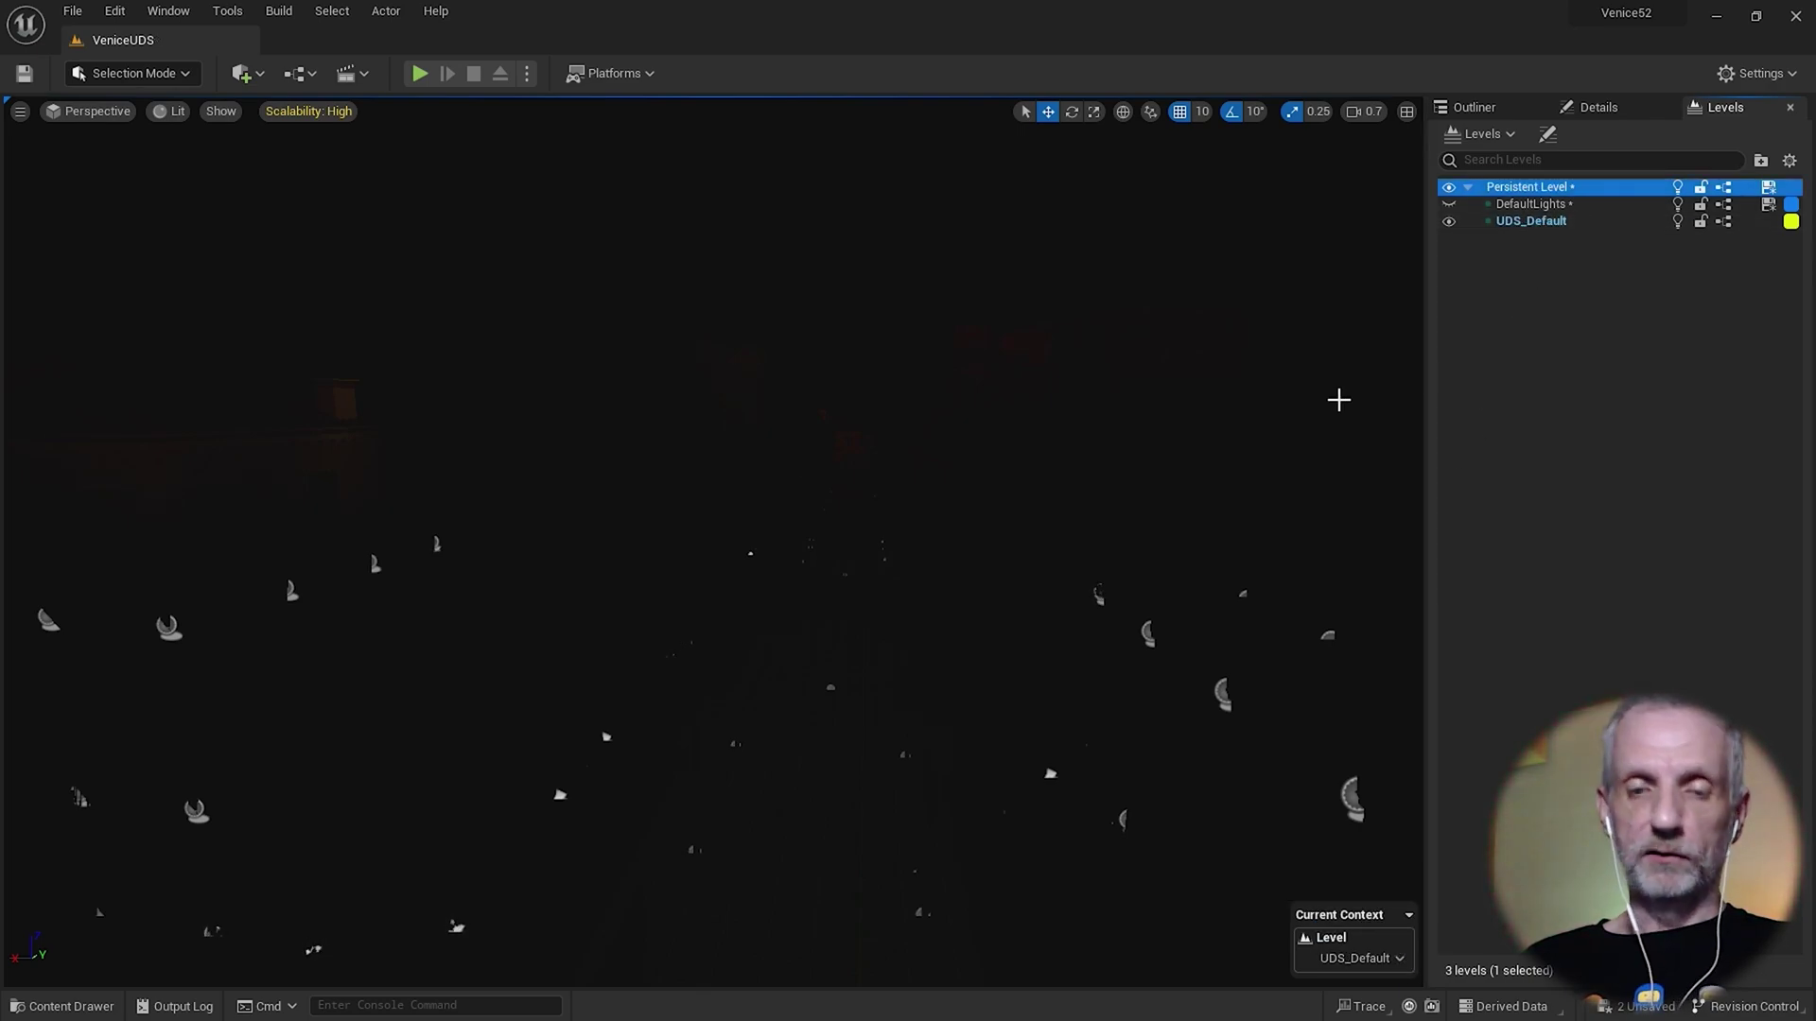
- Place the Ultra_Dynamic_Sky blueprint from UltraDynamicSky/Blueprints into the scene above the canal, within the UDS_Default sublevel
{"action": "key", "text": "ctrl+space"}
{"action": "scroll", "coordinate": [252, 861], "scroll_direction": "down", "scroll_amount": 1}
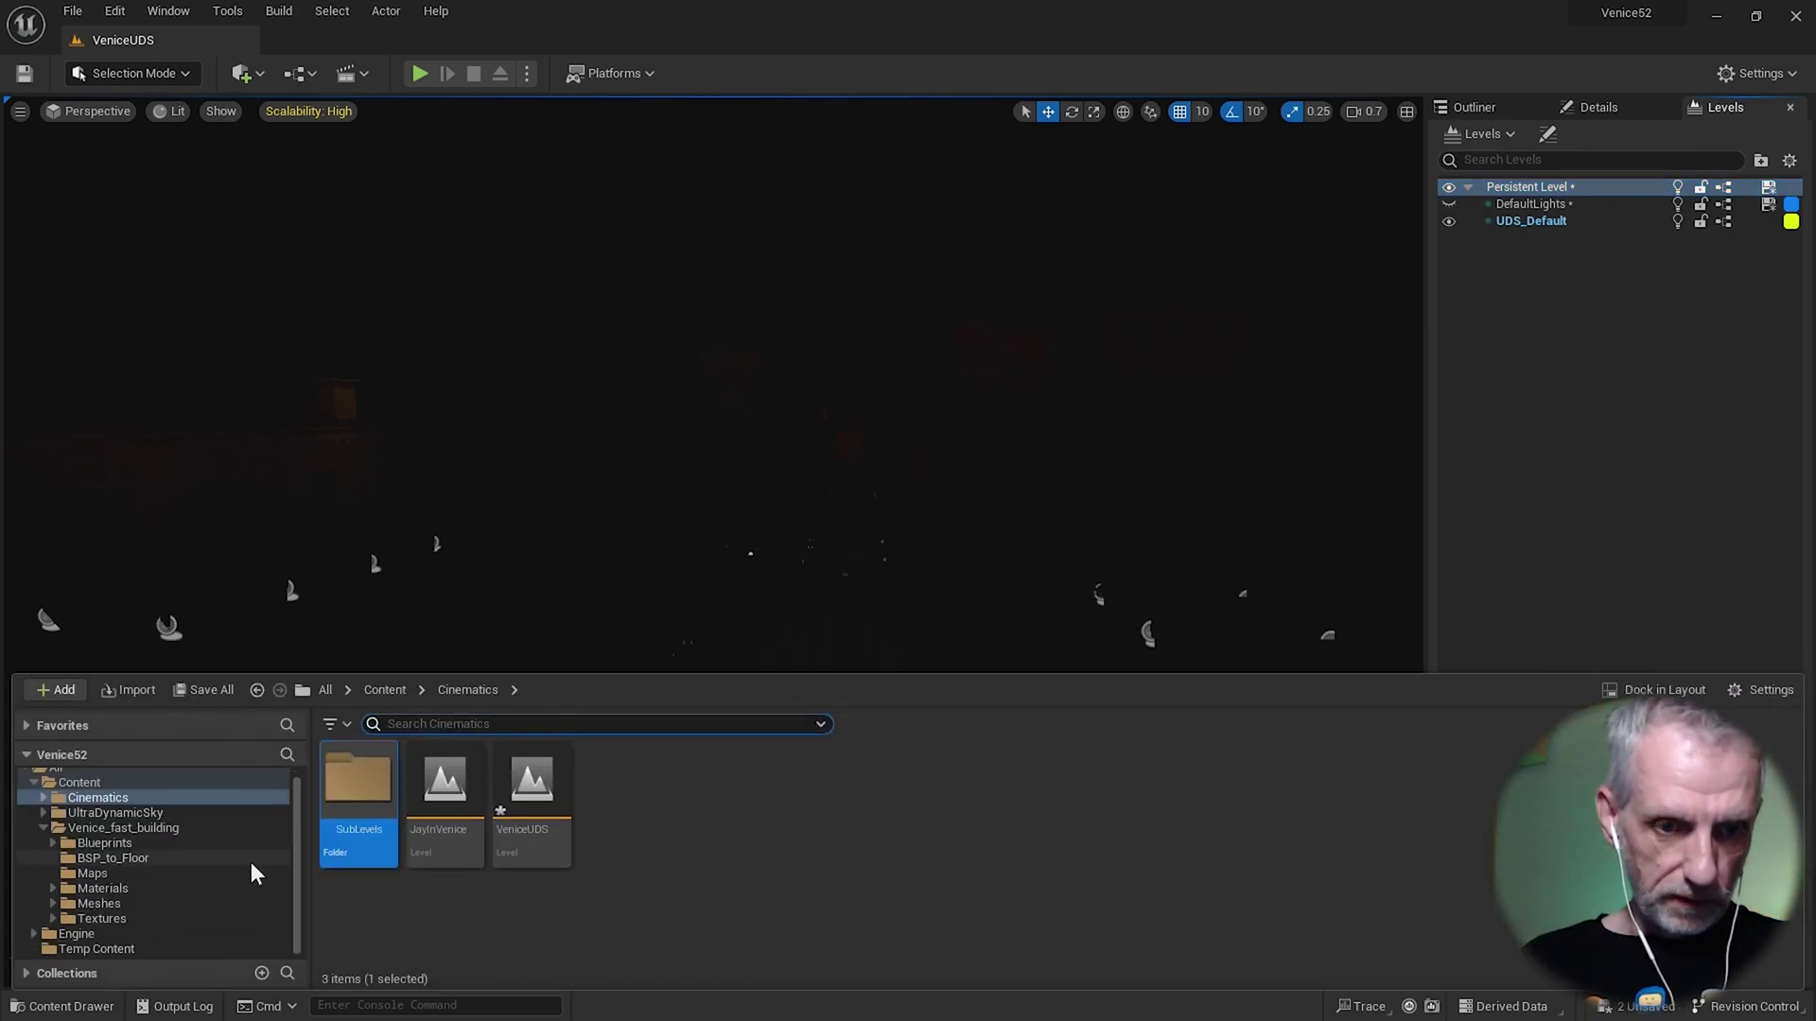
{"action": "left_click", "coordinate": [206, 812]}
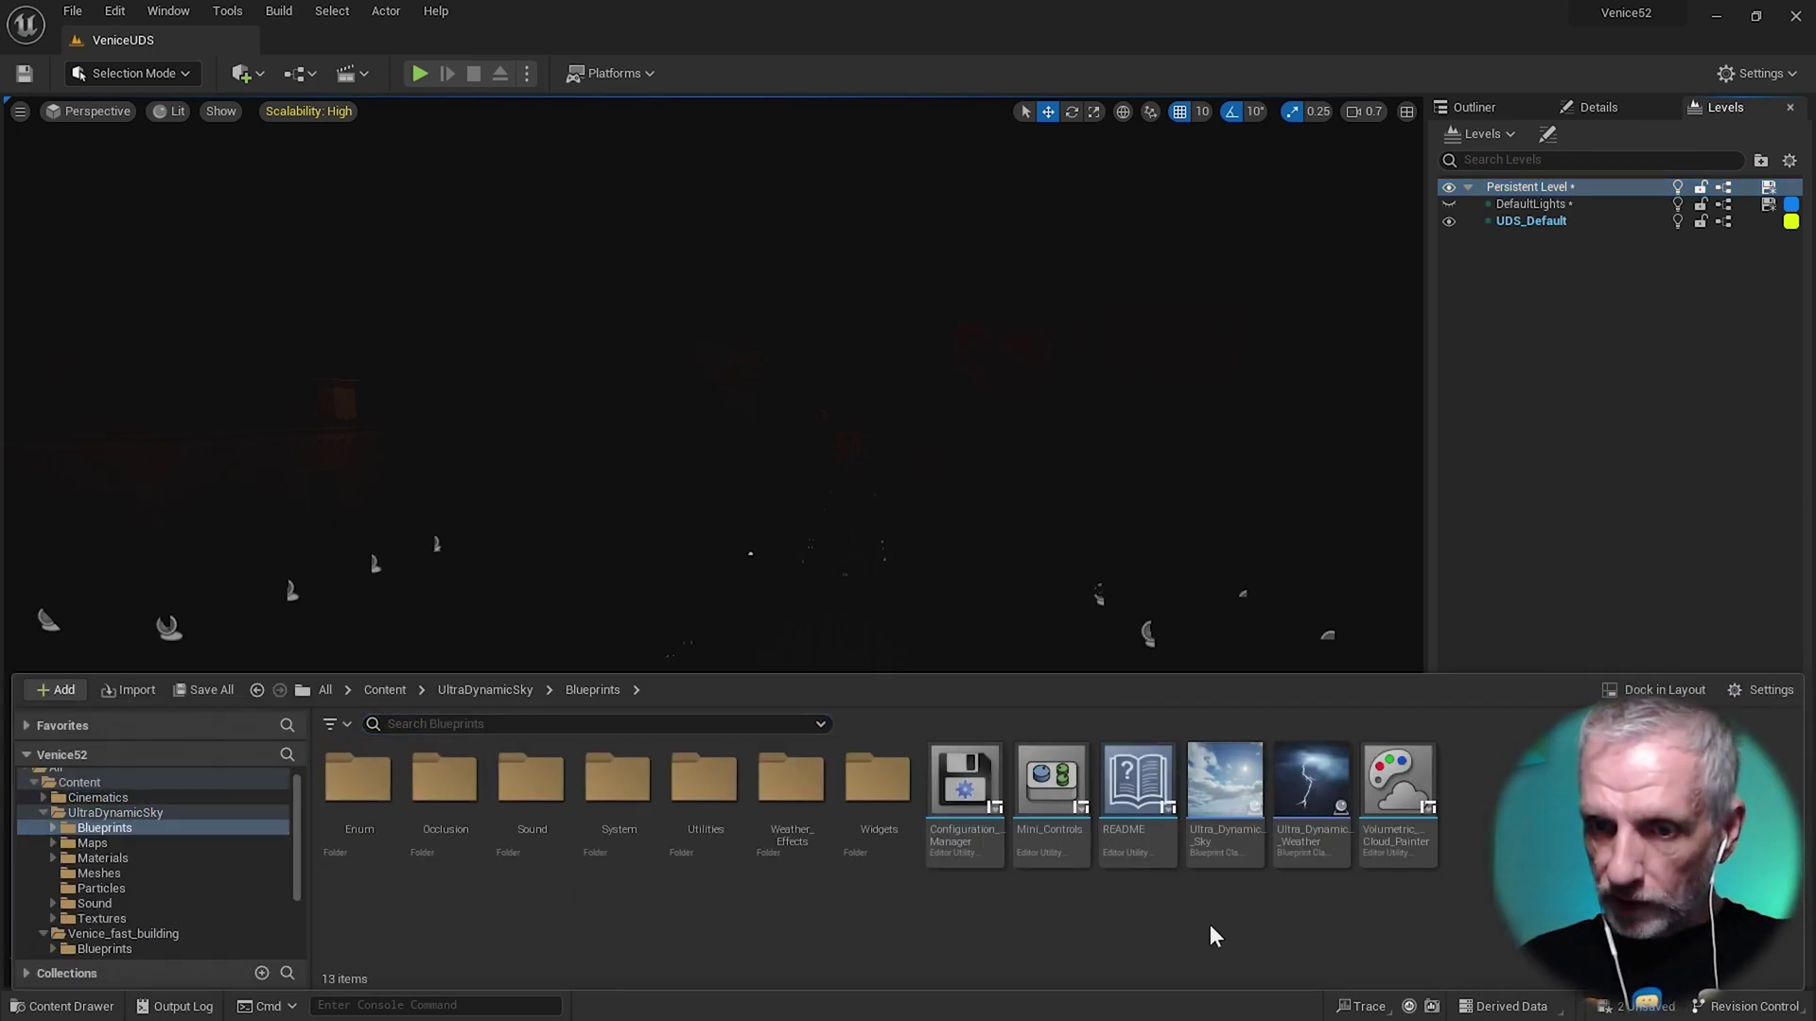
{"action": "left_click", "coordinate": [1221, 796]}
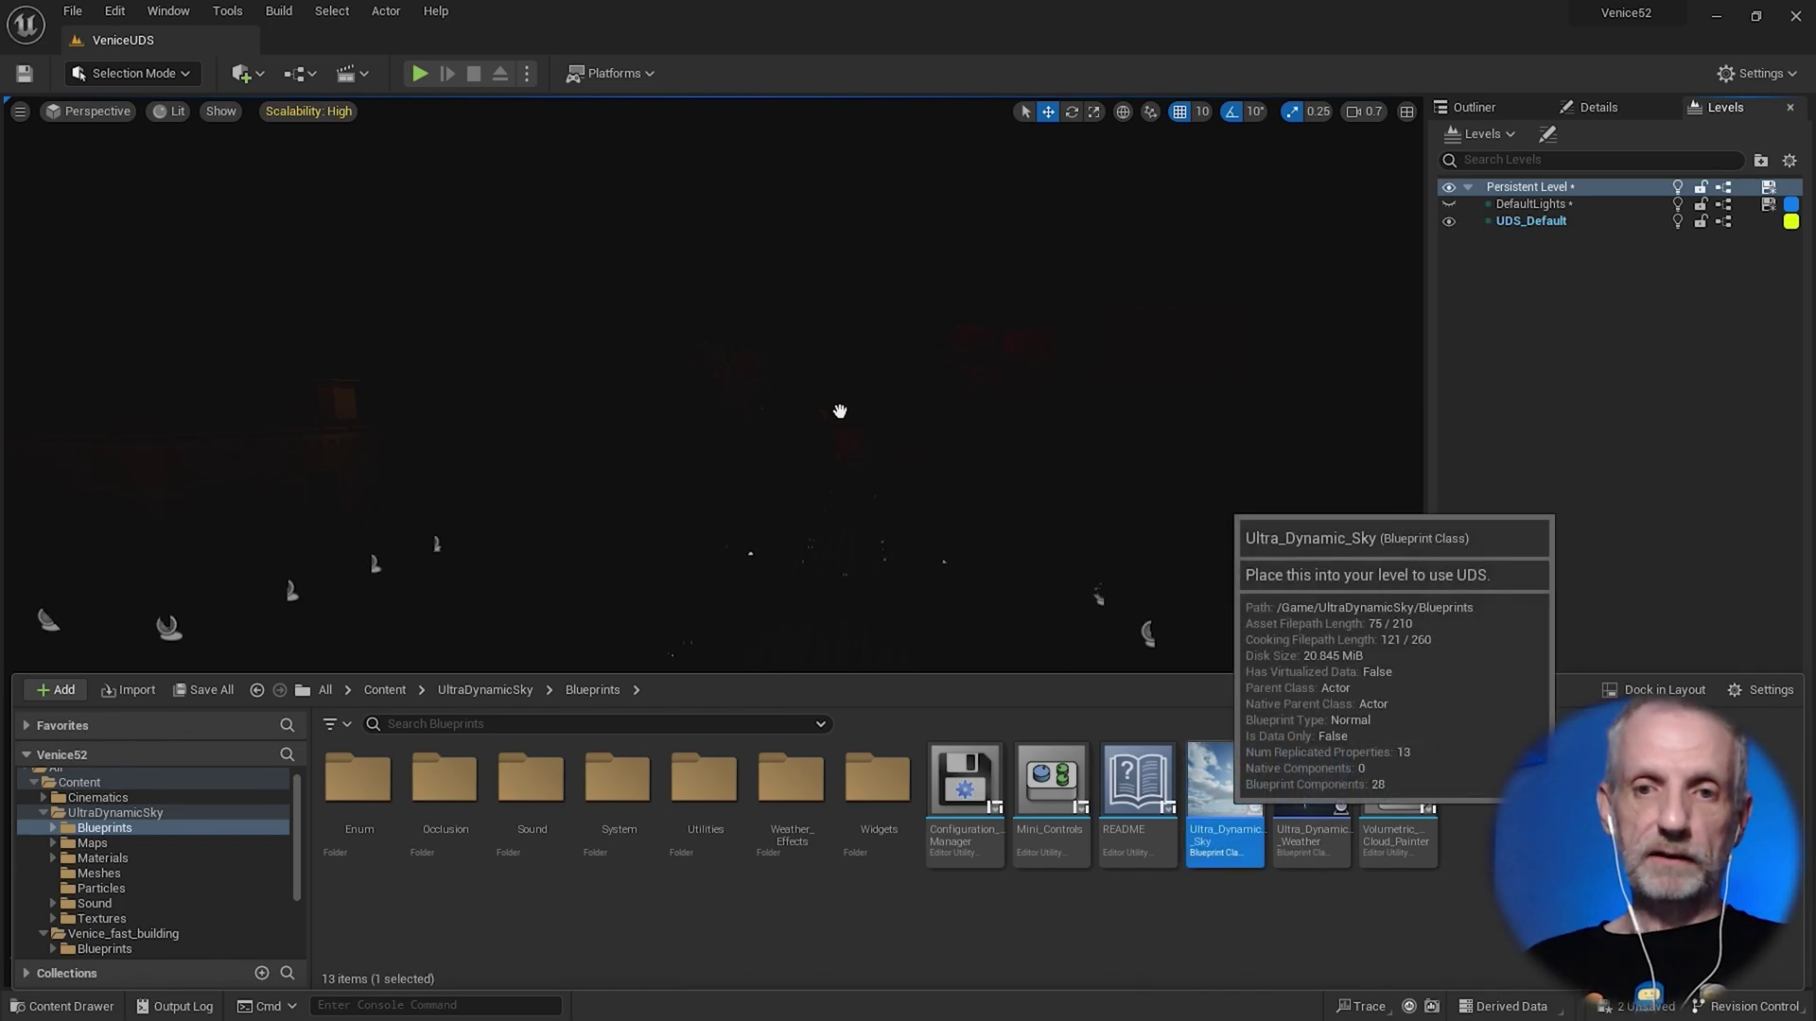
{"action": "left_click_drag", "start_coordinate": [840, 410], "coordinate": [841, 411]}
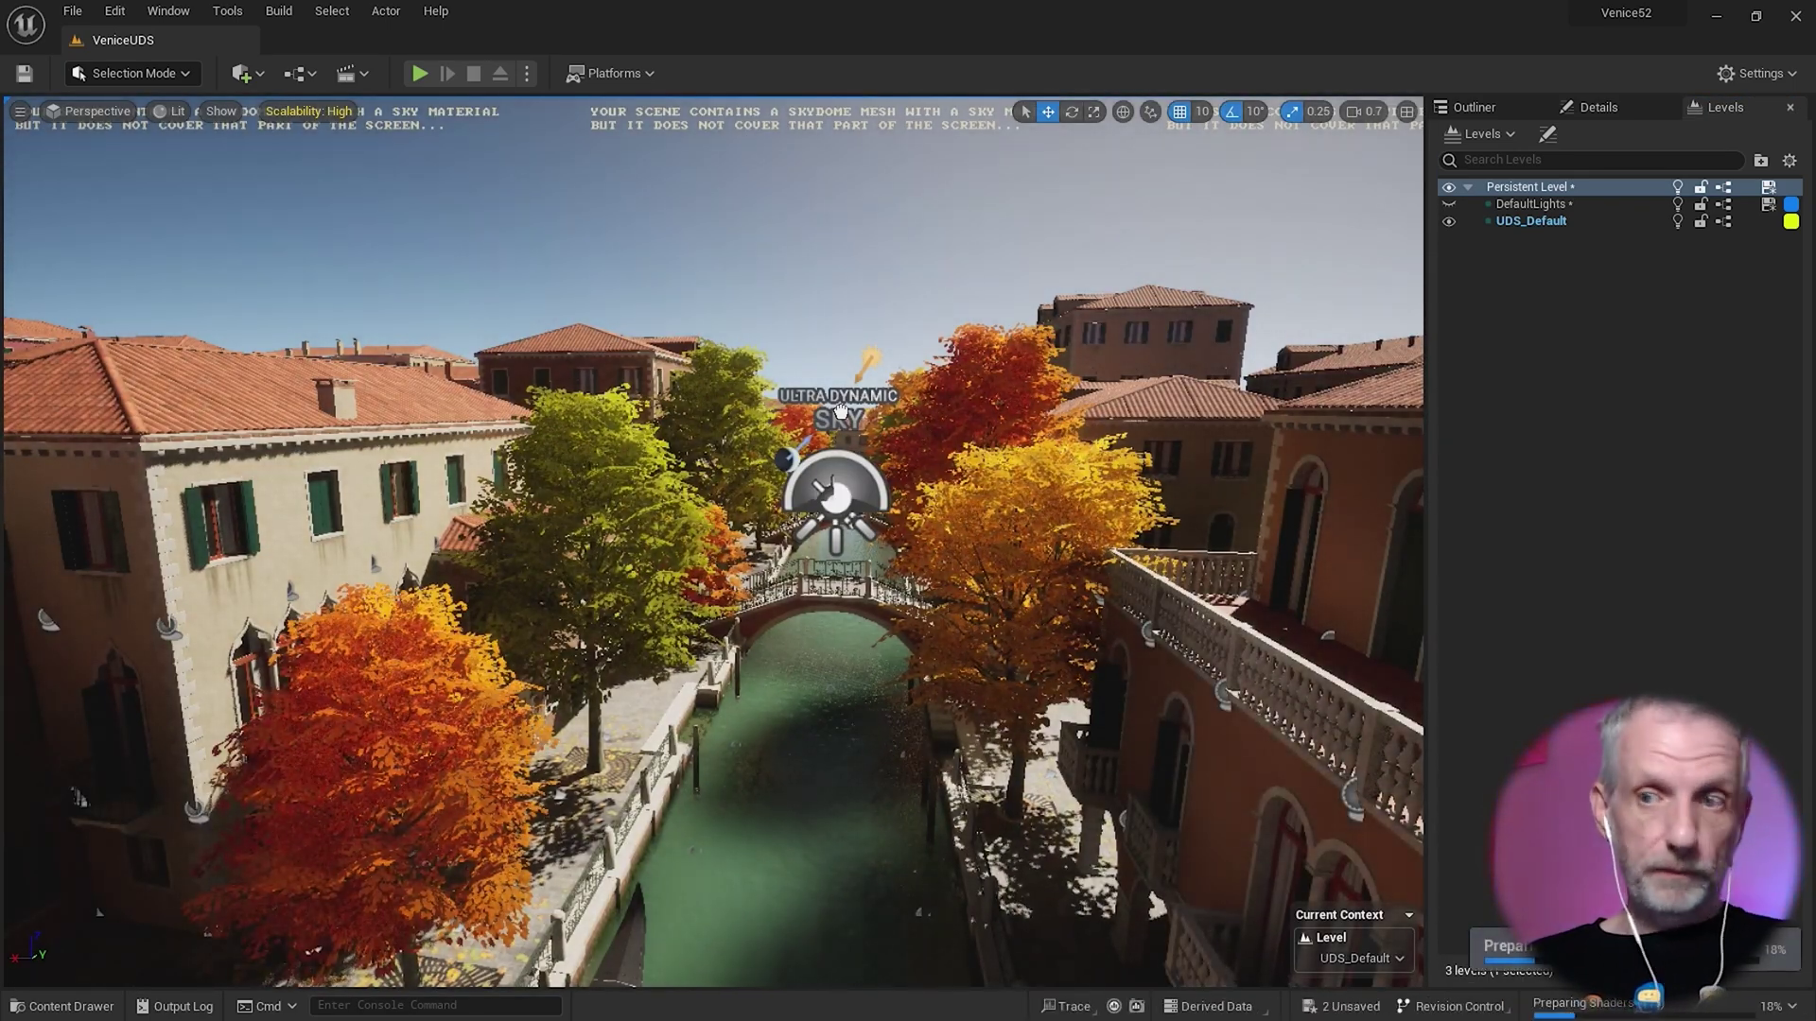
- Select the Ultra_Dynamic_Sky actor, review its basic and time-of-day settings, and set its Project Mode to Cinematic / Offline
{"action": "left_click", "coordinate": [1622, 271]}
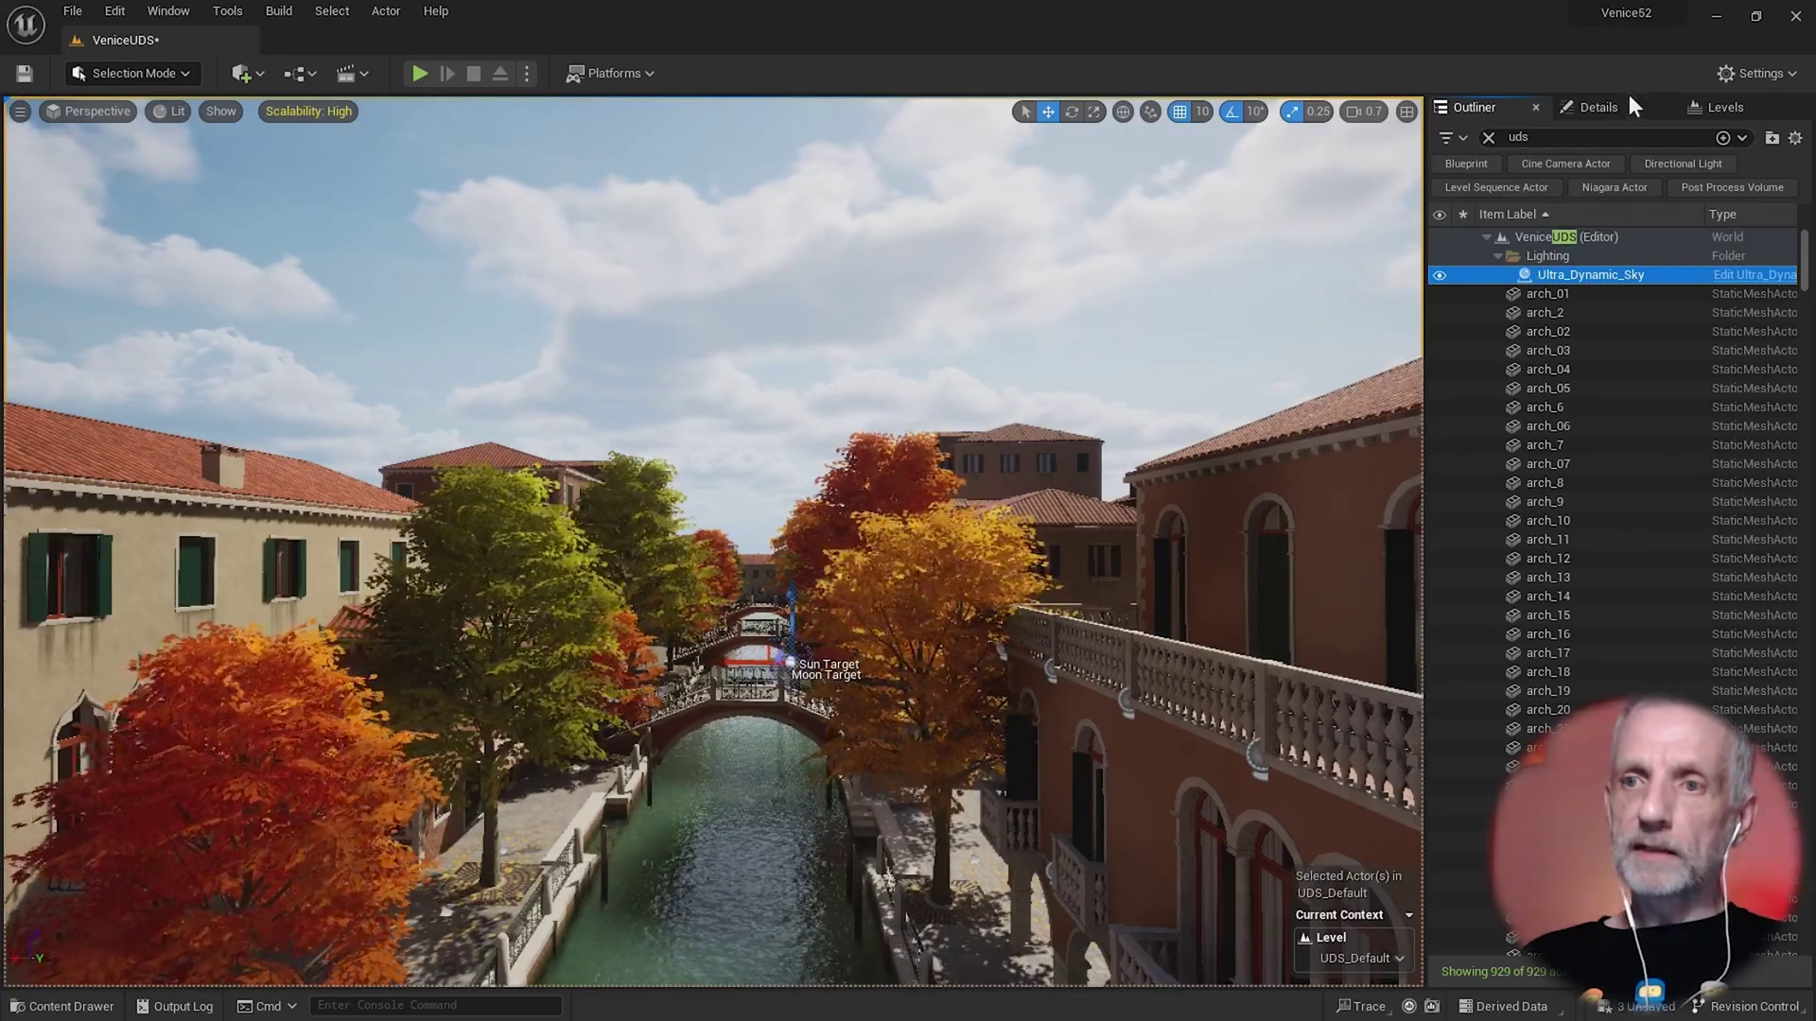
{"action": "left_click", "coordinate": [1600, 107]}
{"action": "mouse_move", "coordinate": [1291, 337]}
{"action": "right_mouse_down"}
{"action": "mouse_move", "coordinate": [1300, 317]}
{"action": "mouse_move", "coordinate": [1342, 317]}
{"action": "mouse_move", "coordinate": [1291, 337]}
{"action": "right_mouse_up"}
{"action": "key", "text": "w"}
{"action": "scroll", "coordinate": [1290, 337], "scroll_direction": "down", "scroll_amount": 3}
{"action": "key", "text": "q"}
{"action": "scroll", "coordinate": [1291, 337], "scroll_direction": "up", "scroll_amount": 3}
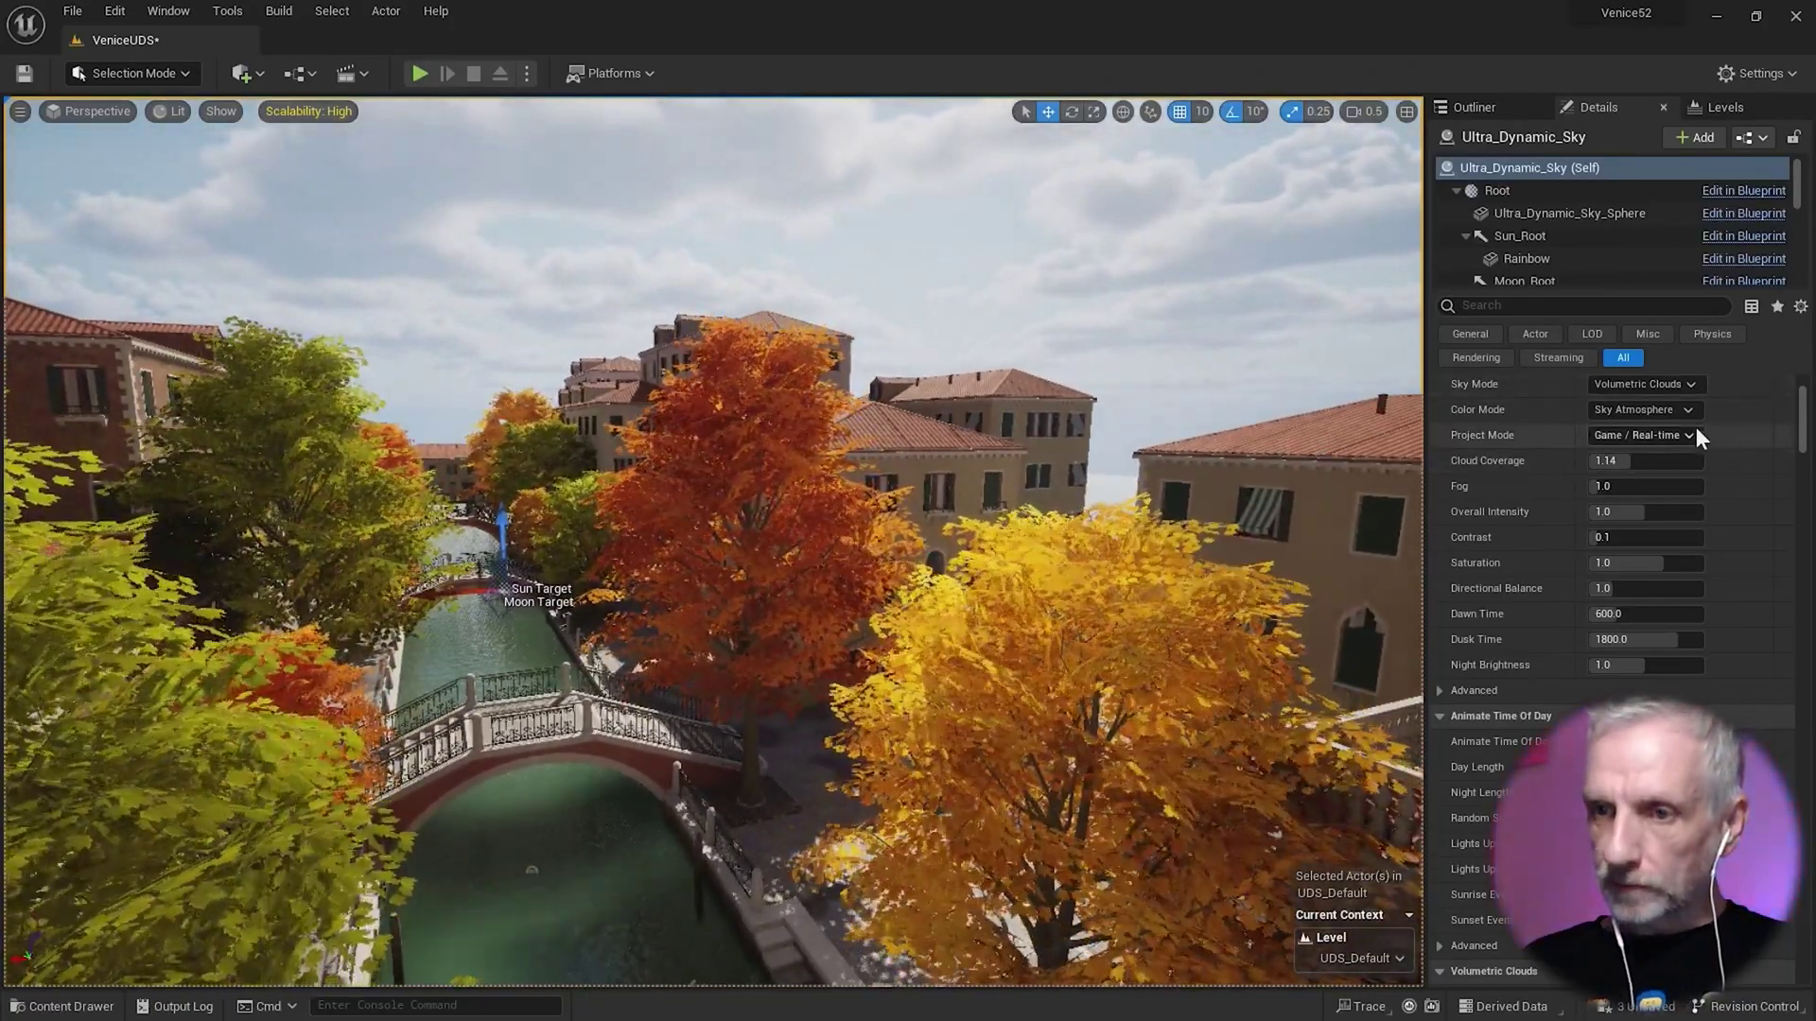
{"action": "scroll", "coordinate": [1687, 435], "scroll_direction": "down", "scroll_amount": 5}
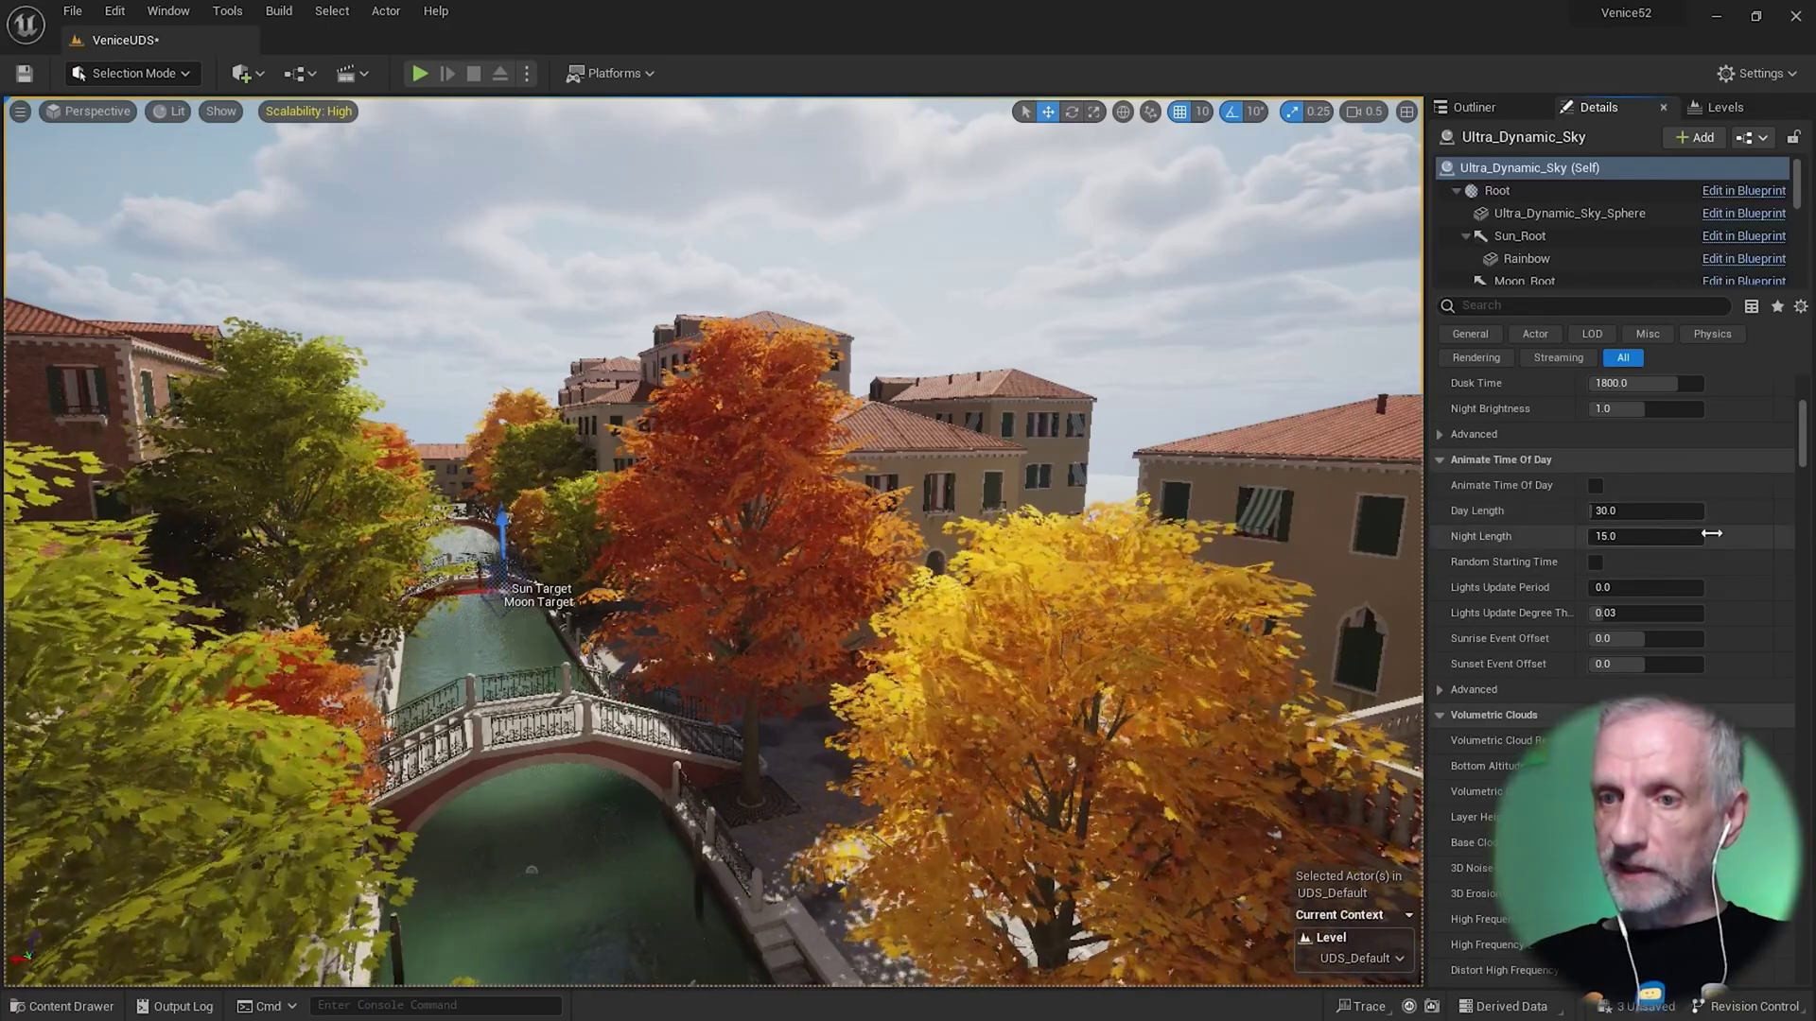
{"action": "scroll", "coordinate": [1768, 551], "scroll_direction": "down", "scroll_amount": 1}
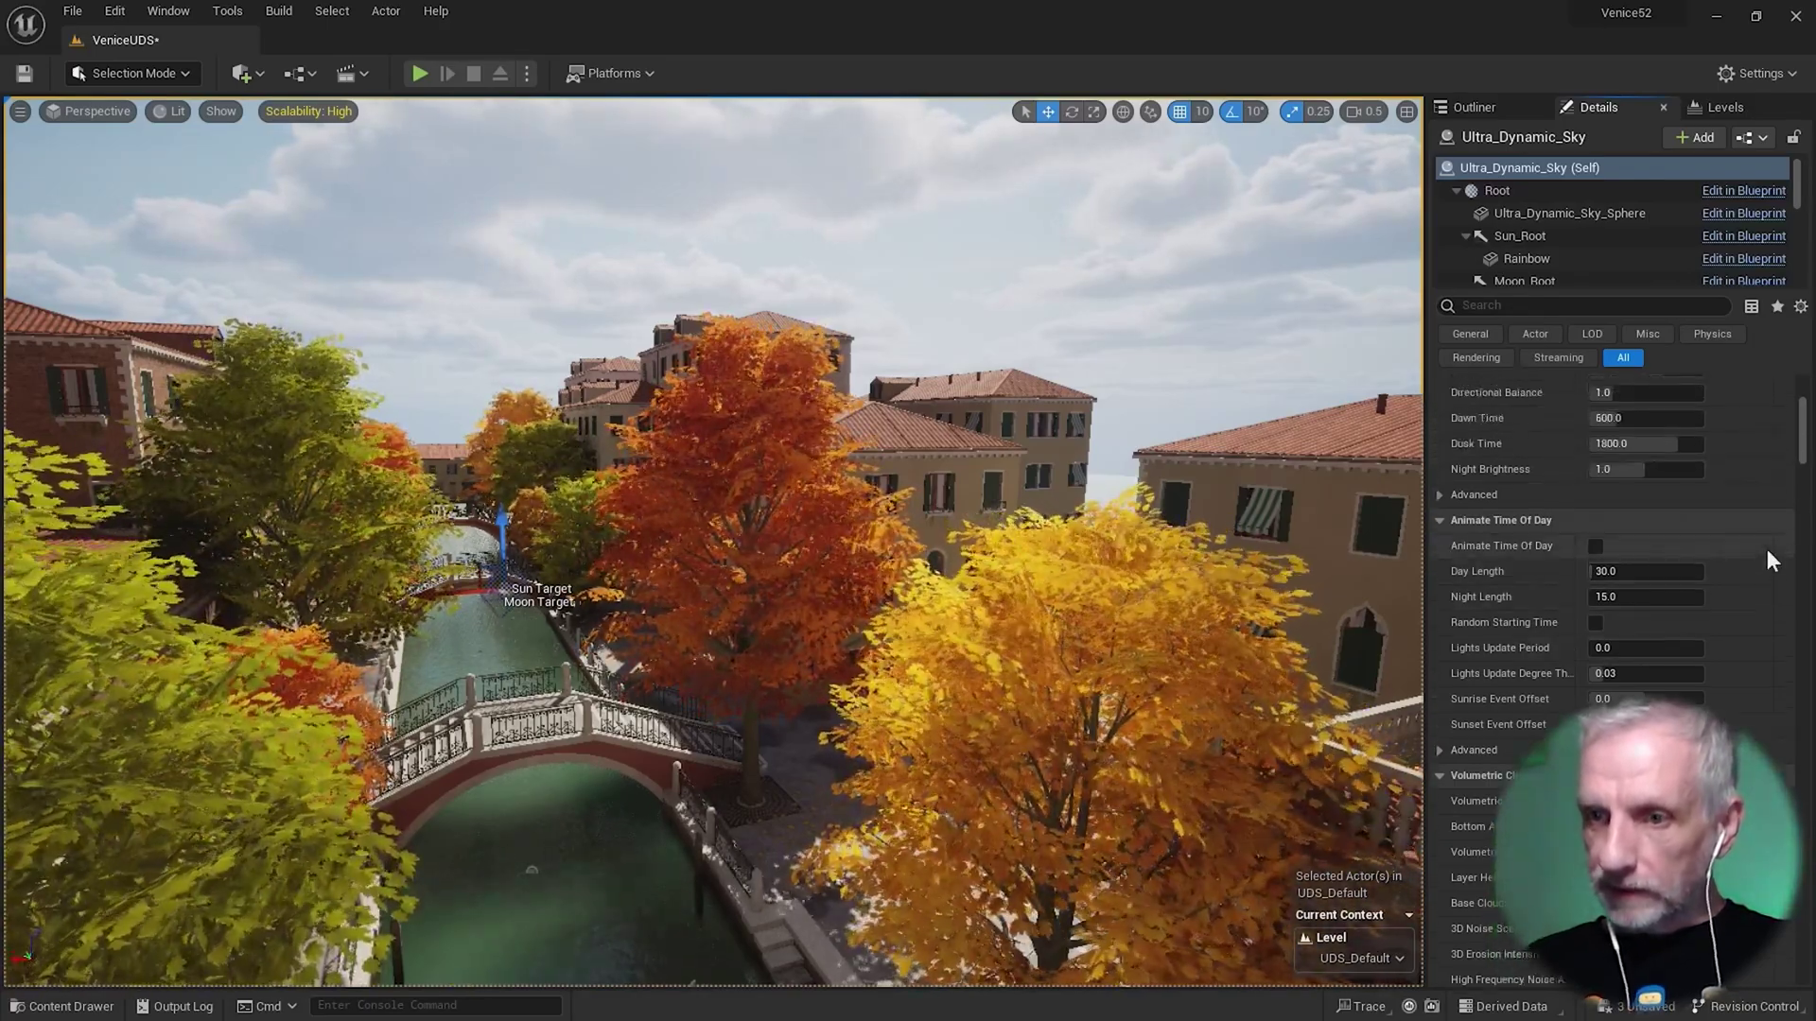
{"action": "scroll", "coordinate": [1766, 548], "scroll_direction": "up", "scroll_amount": 3}
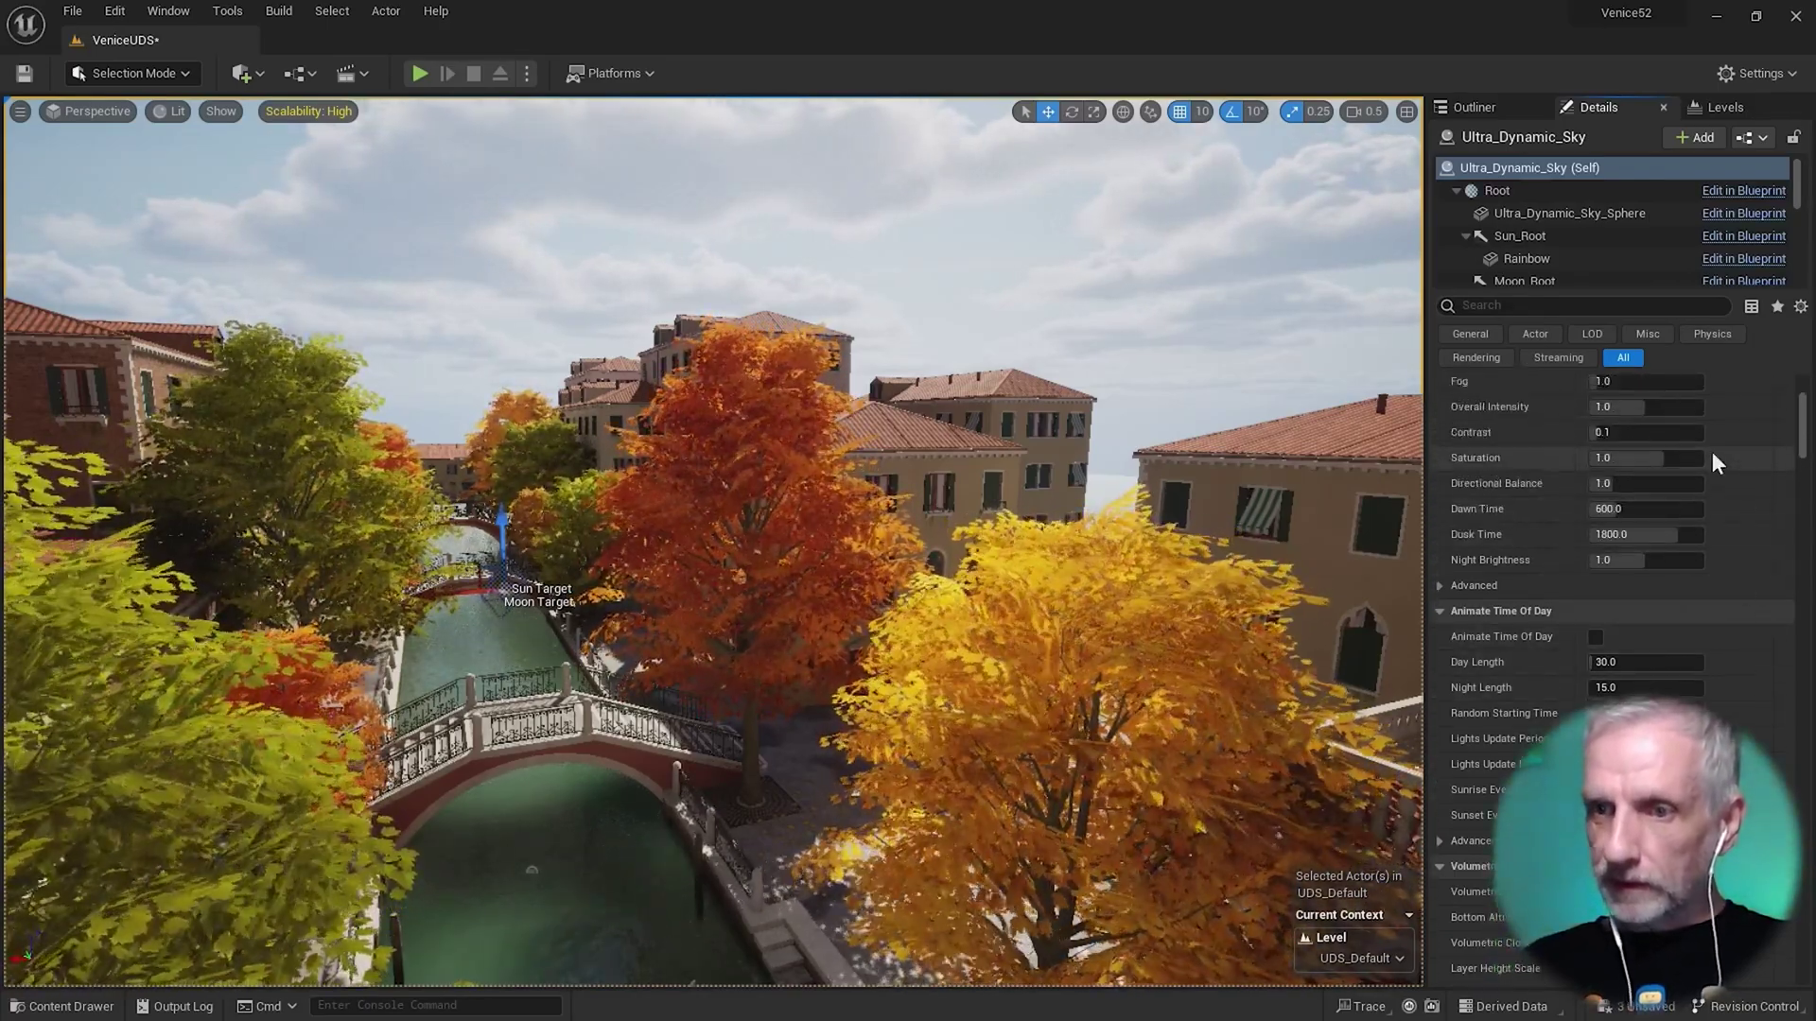
{"action": "scroll", "coordinate": [1712, 451], "scroll_direction": "up", "scroll_amount": 7}
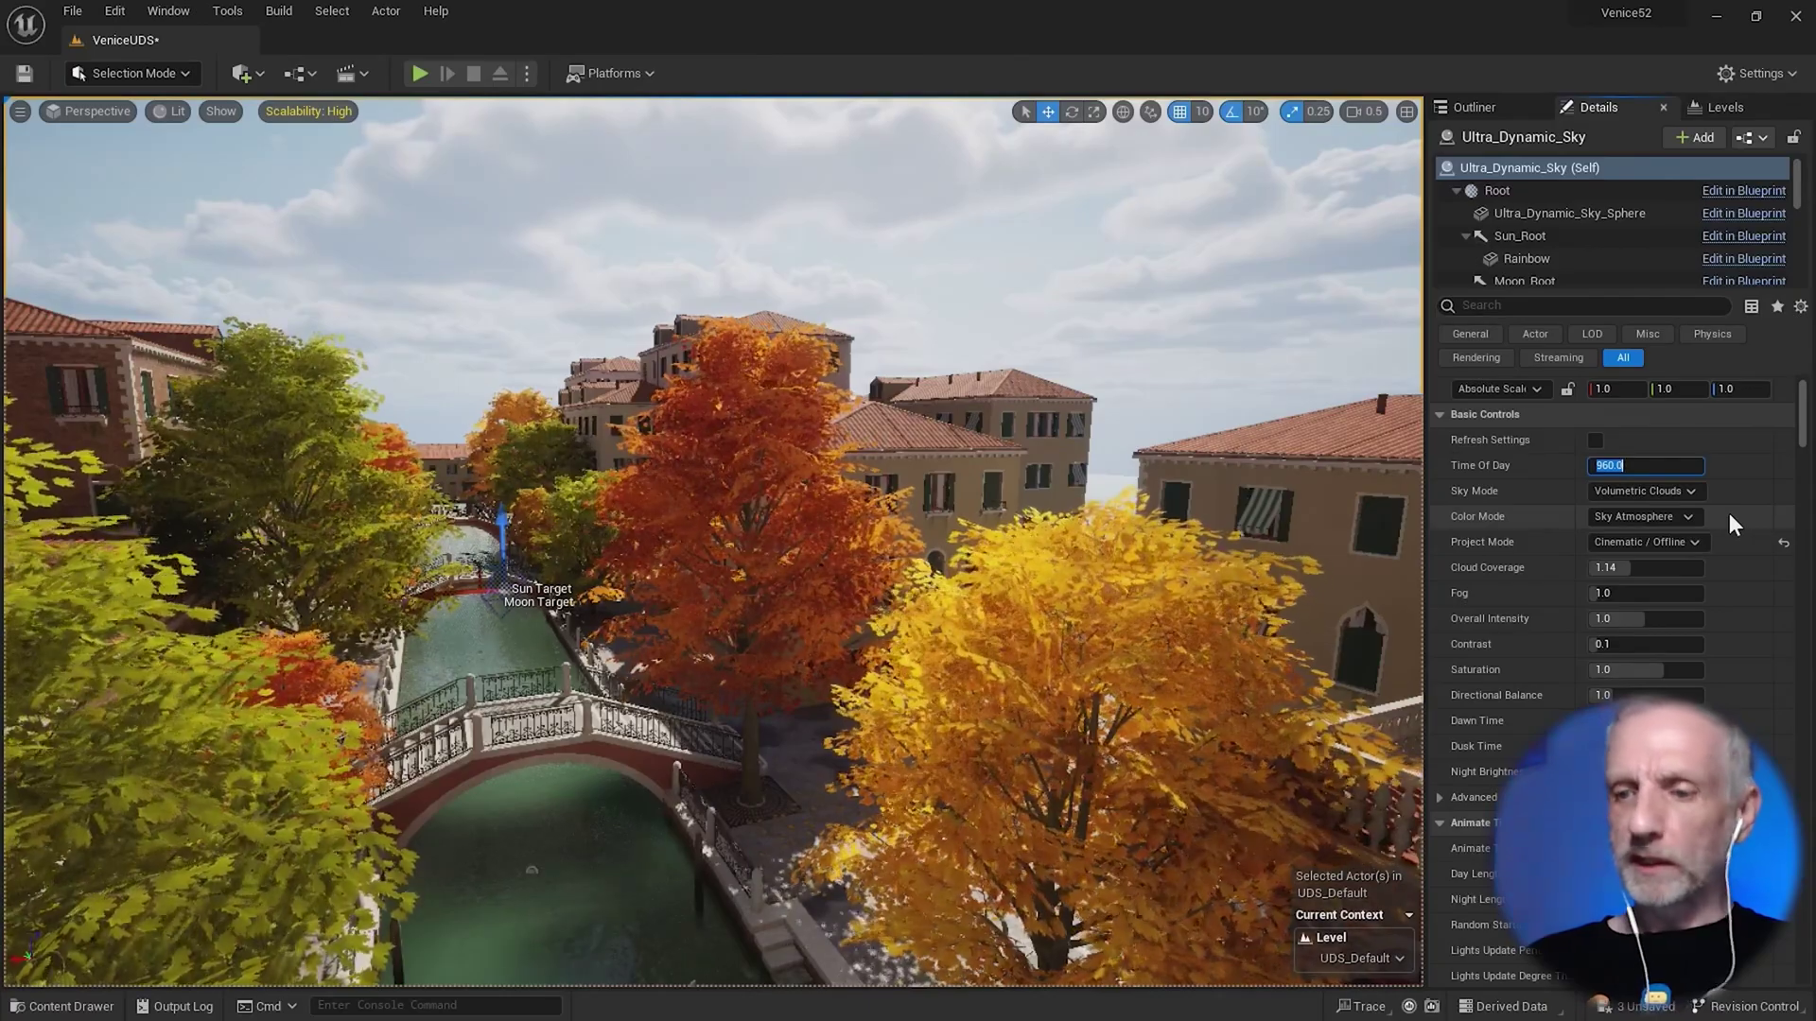
- Set the sky's Time Of Day to 600 and view the dawn light over the canal and rooftops
{"action": "type", "text": "600"}
{"action": "key", "text": "Return"}
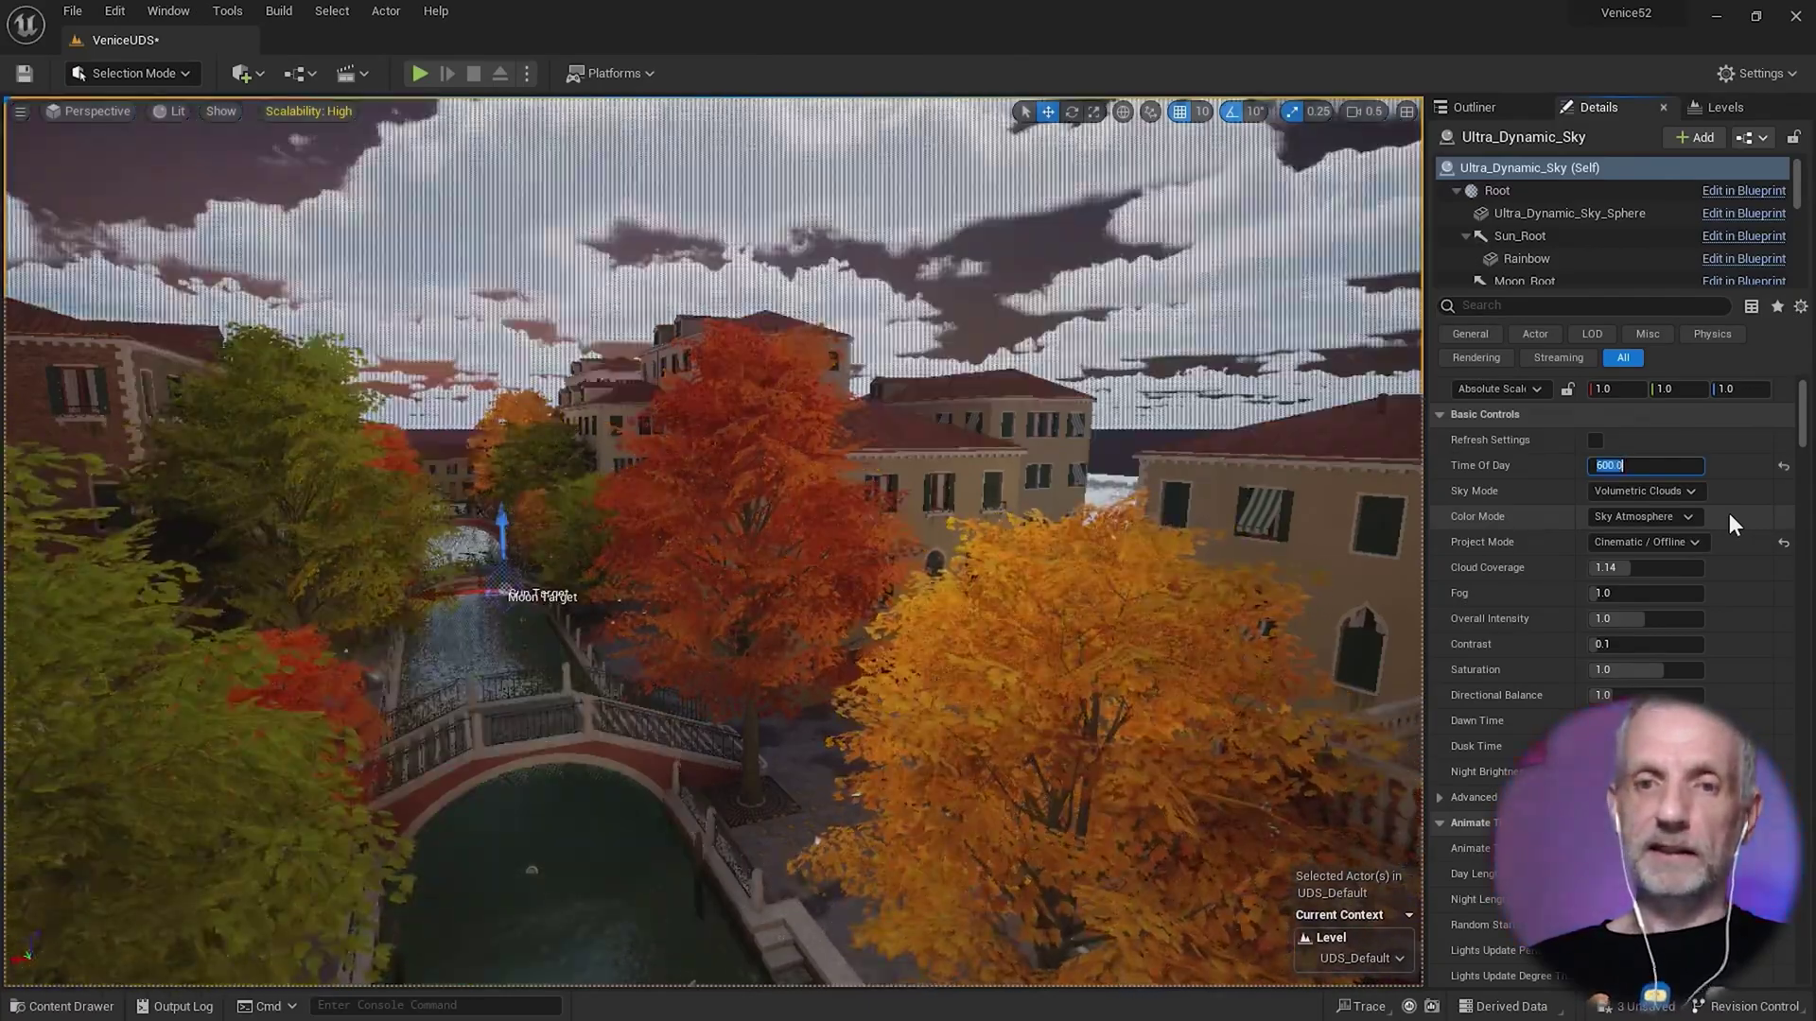
{"action": "right_click_drag", "start_coordinate": [1277, 591], "coordinate": [1050, 520]}
{"action": "key", "text": "q"}
{"action": "key", "text": "e"}
{"action": "right_click_drag", "start_coordinate": [615, 495], "coordinate": [567, 496]}
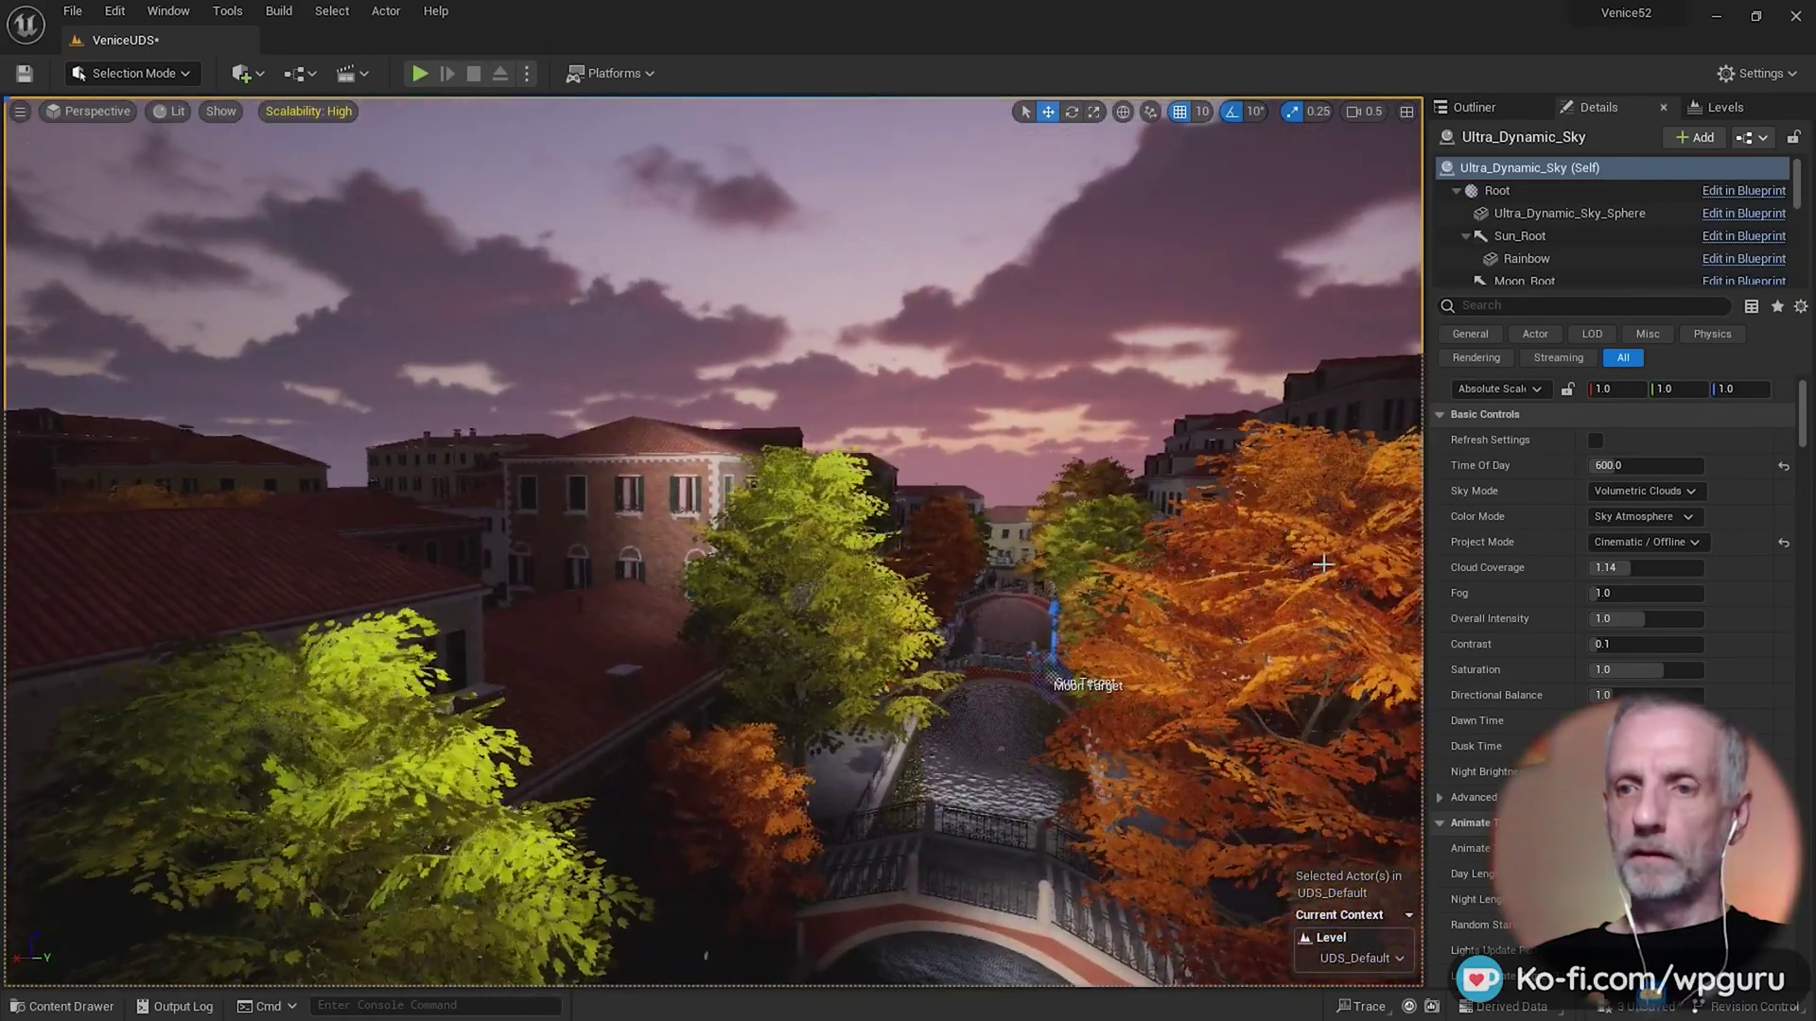
- Set the sky's Time Of Day to 12 and look up at the night sky and moon
{"action": "left_click", "coordinate": [1646, 461]}
{"action": "type", "text": "12"}
{"action": "key", "text": "Return"}
{"action": "right_click_drag", "start_coordinate": [713, 541], "coordinate": [662, 533]}
{"action": "right_click_drag", "start_coordinate": [1217, 586], "coordinate": [1050, 558]}
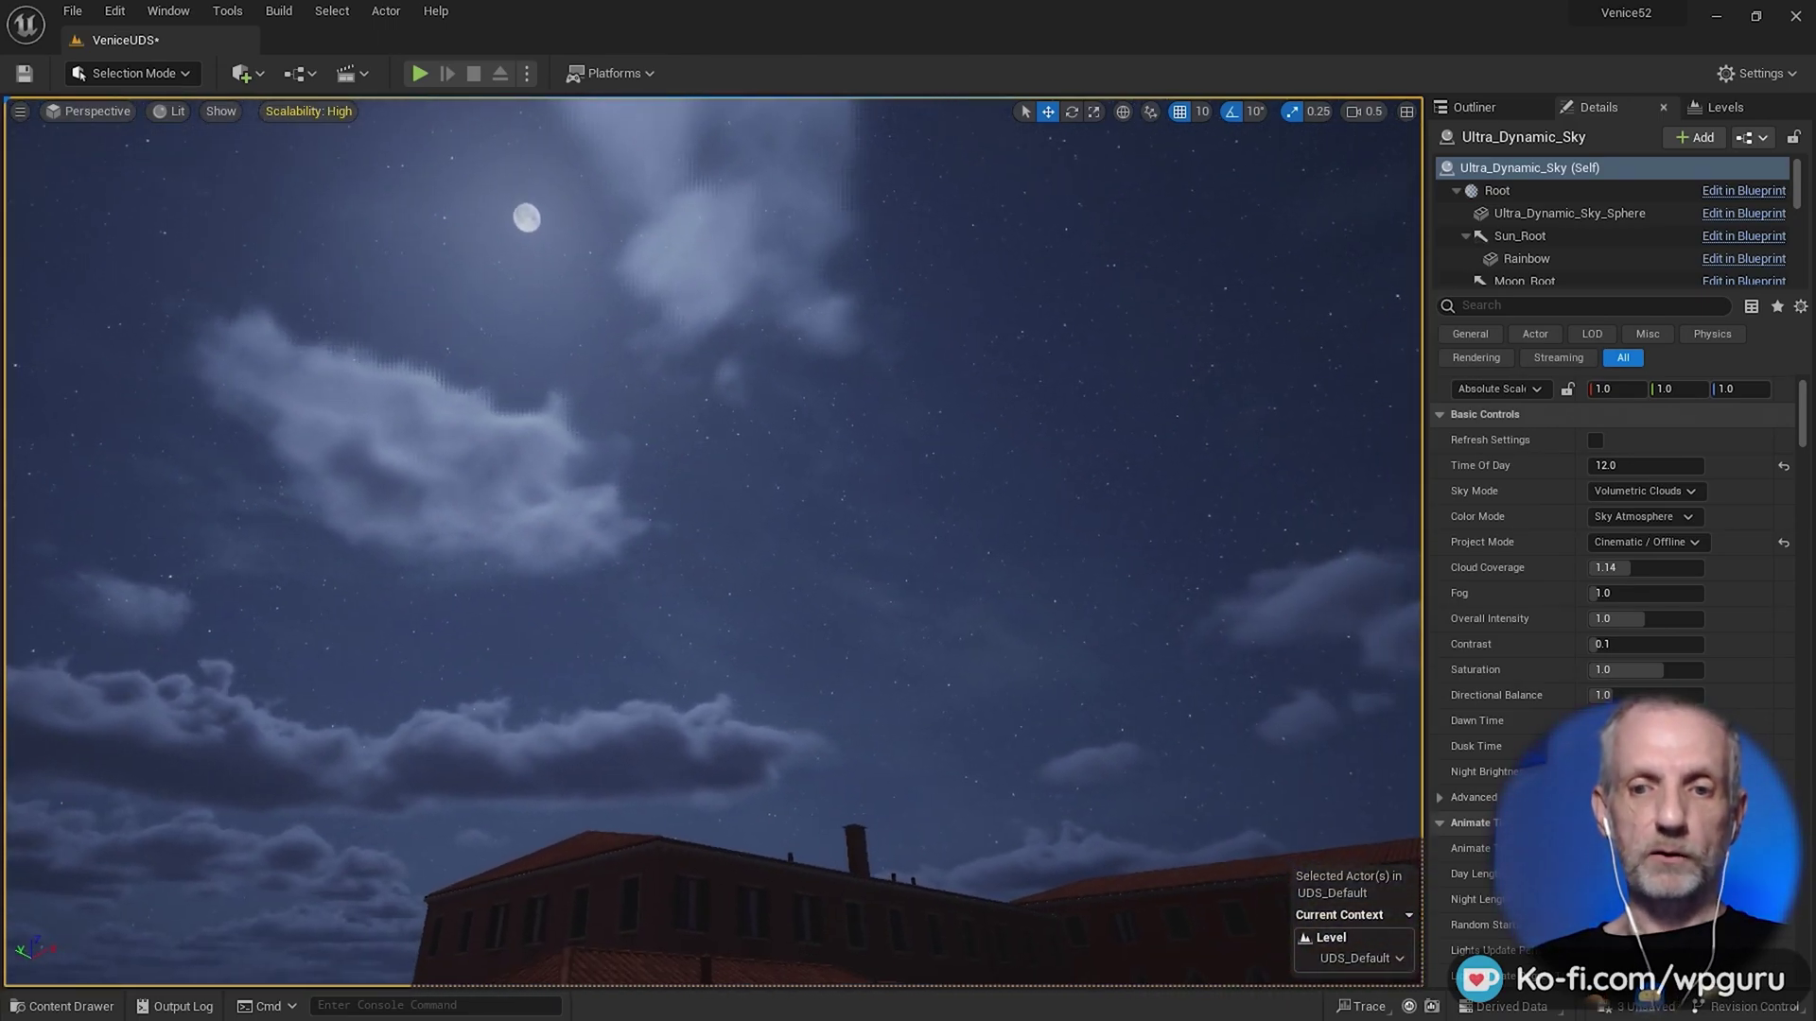
- Set the sky's Time Of Day to 300 and view the moonlit buildings
{"action": "left_click", "coordinate": [1636, 463]}
{"action": "type", "text": "300"}
{"action": "key", "text": "Return"}
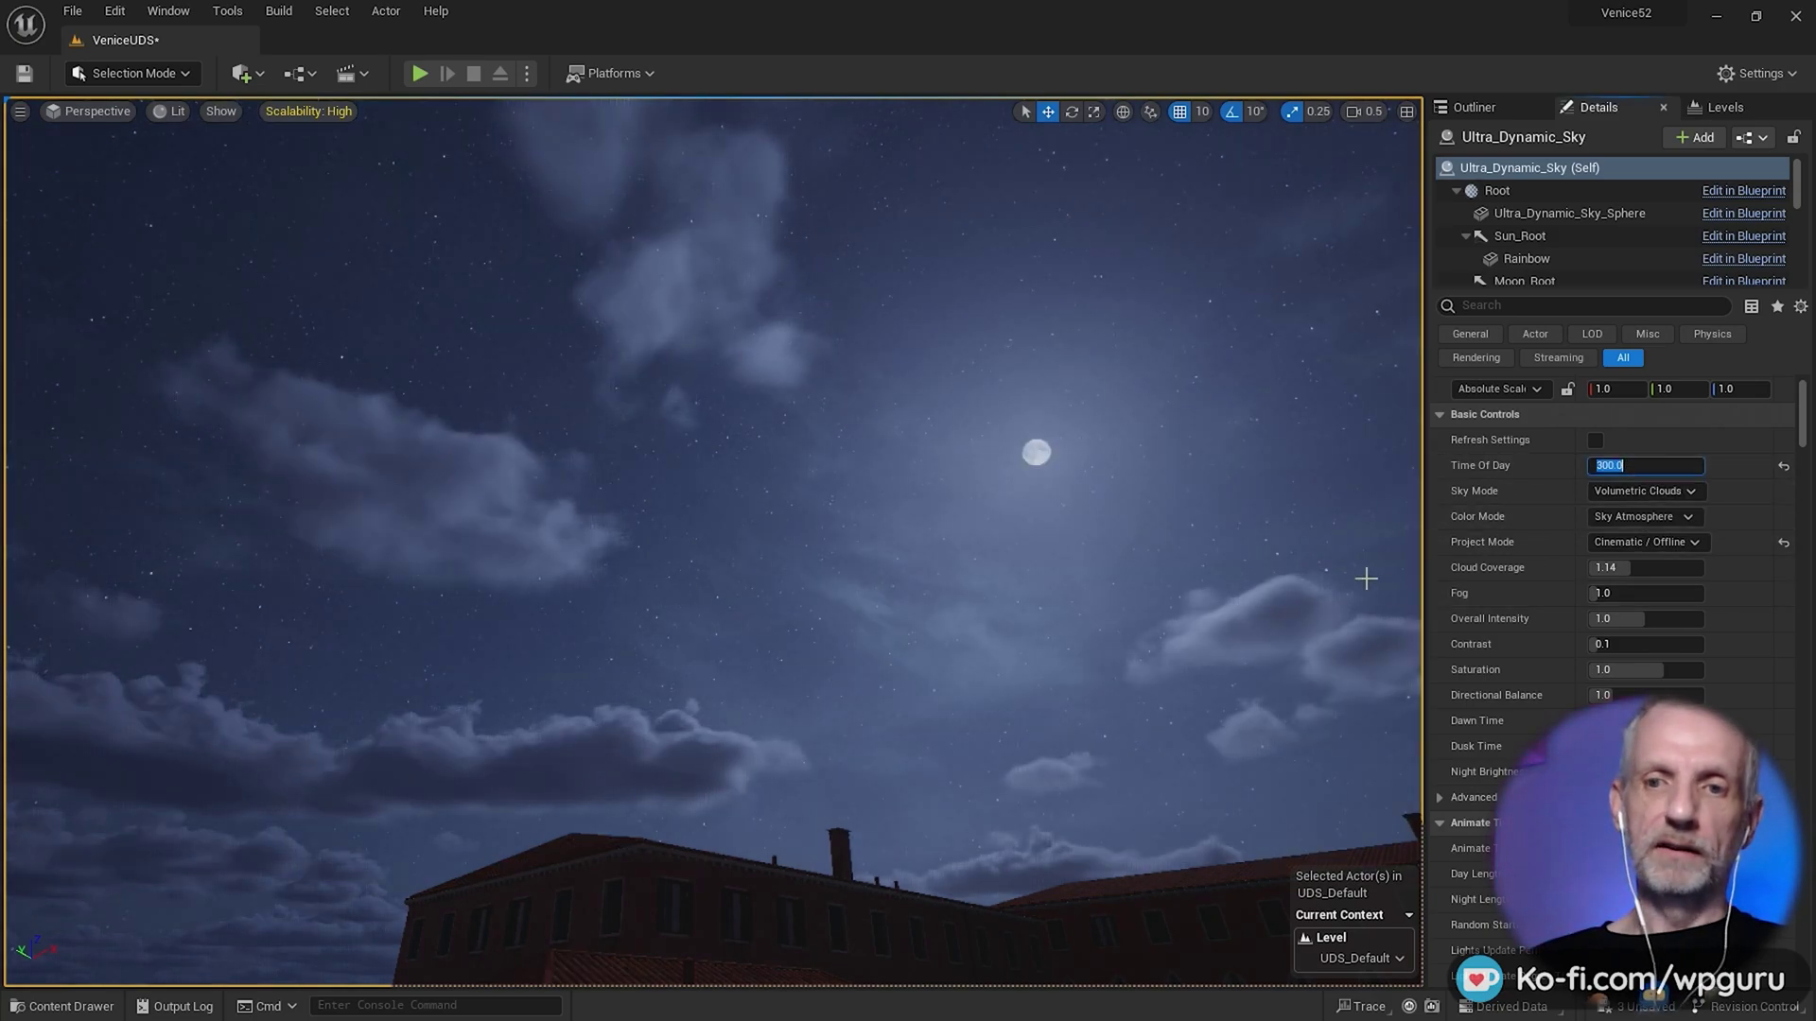
{"action": "right_click_drag", "start_coordinate": [1350, 576], "coordinate": [1390, 653]}
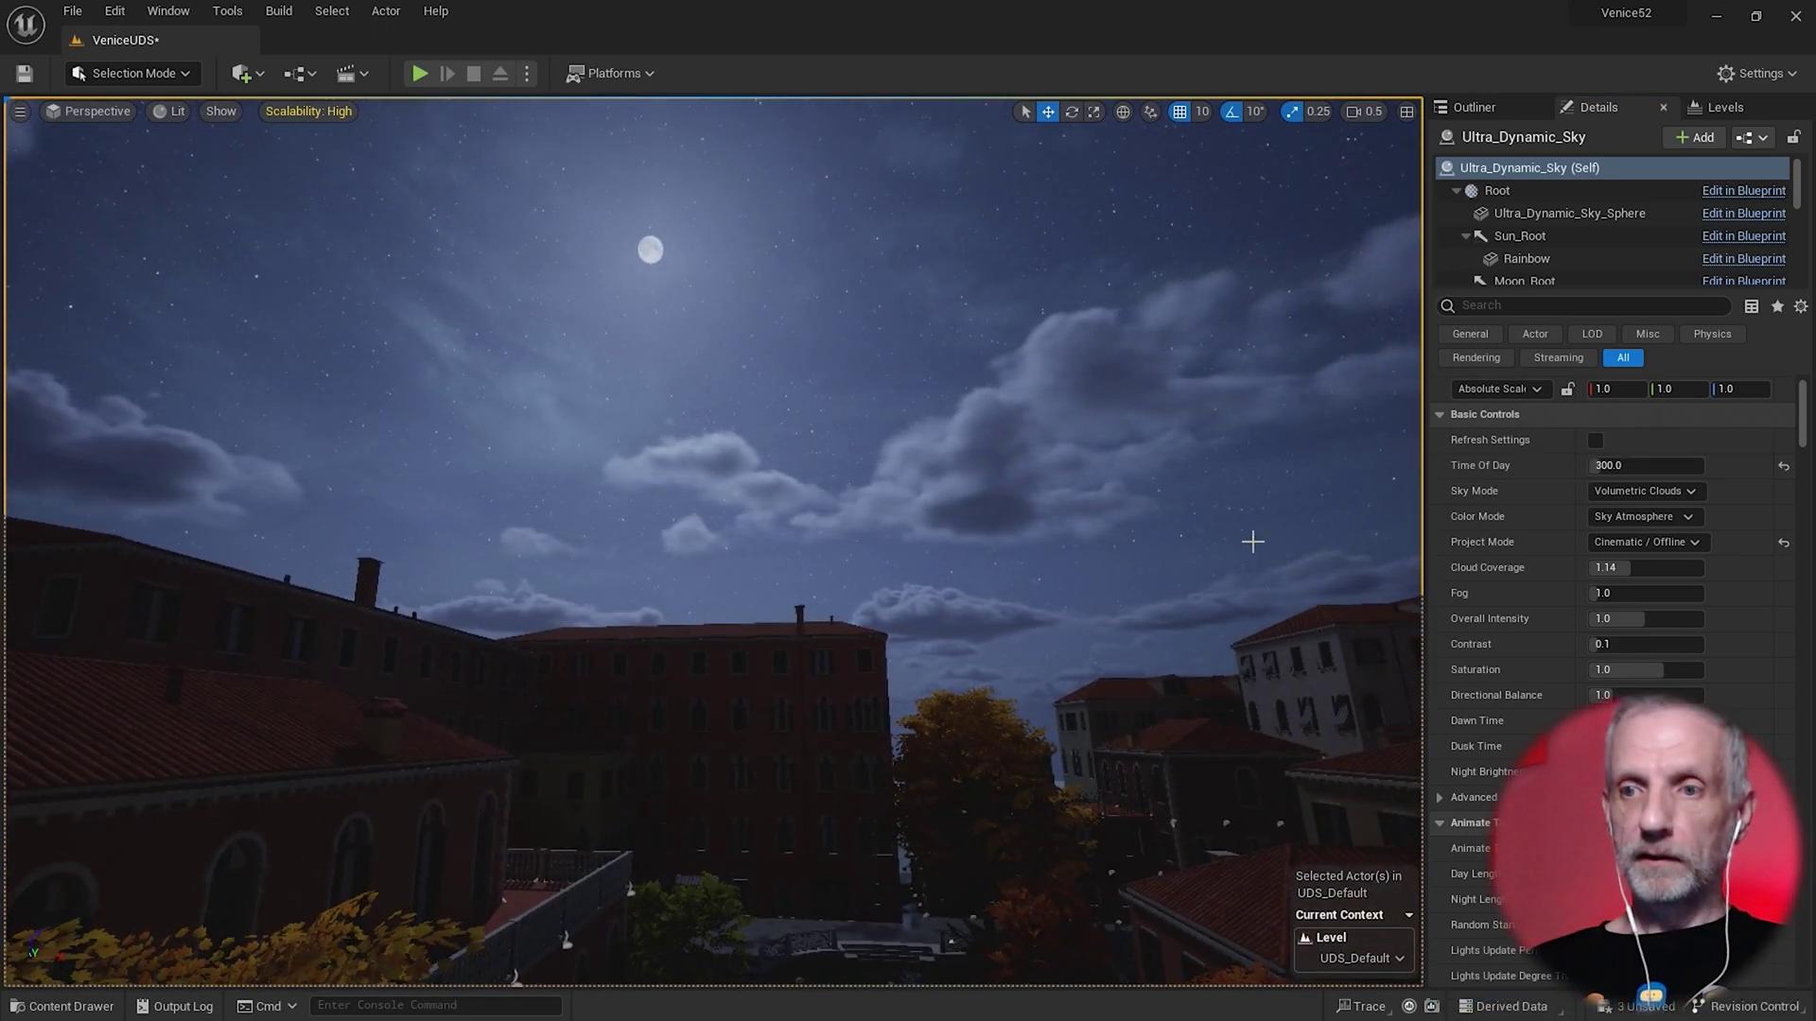
- Try Time Of Day values of 500 and 560 on the sky and view the buildings before sunrise
{"action": "left_click", "coordinate": [1642, 462]}
{"action": "type", "text": "500"}
{"action": "key", "text": "Return"}
{"action": "right_click_drag", "start_coordinate": [1033, 724], "coordinate": [1297, 773]}
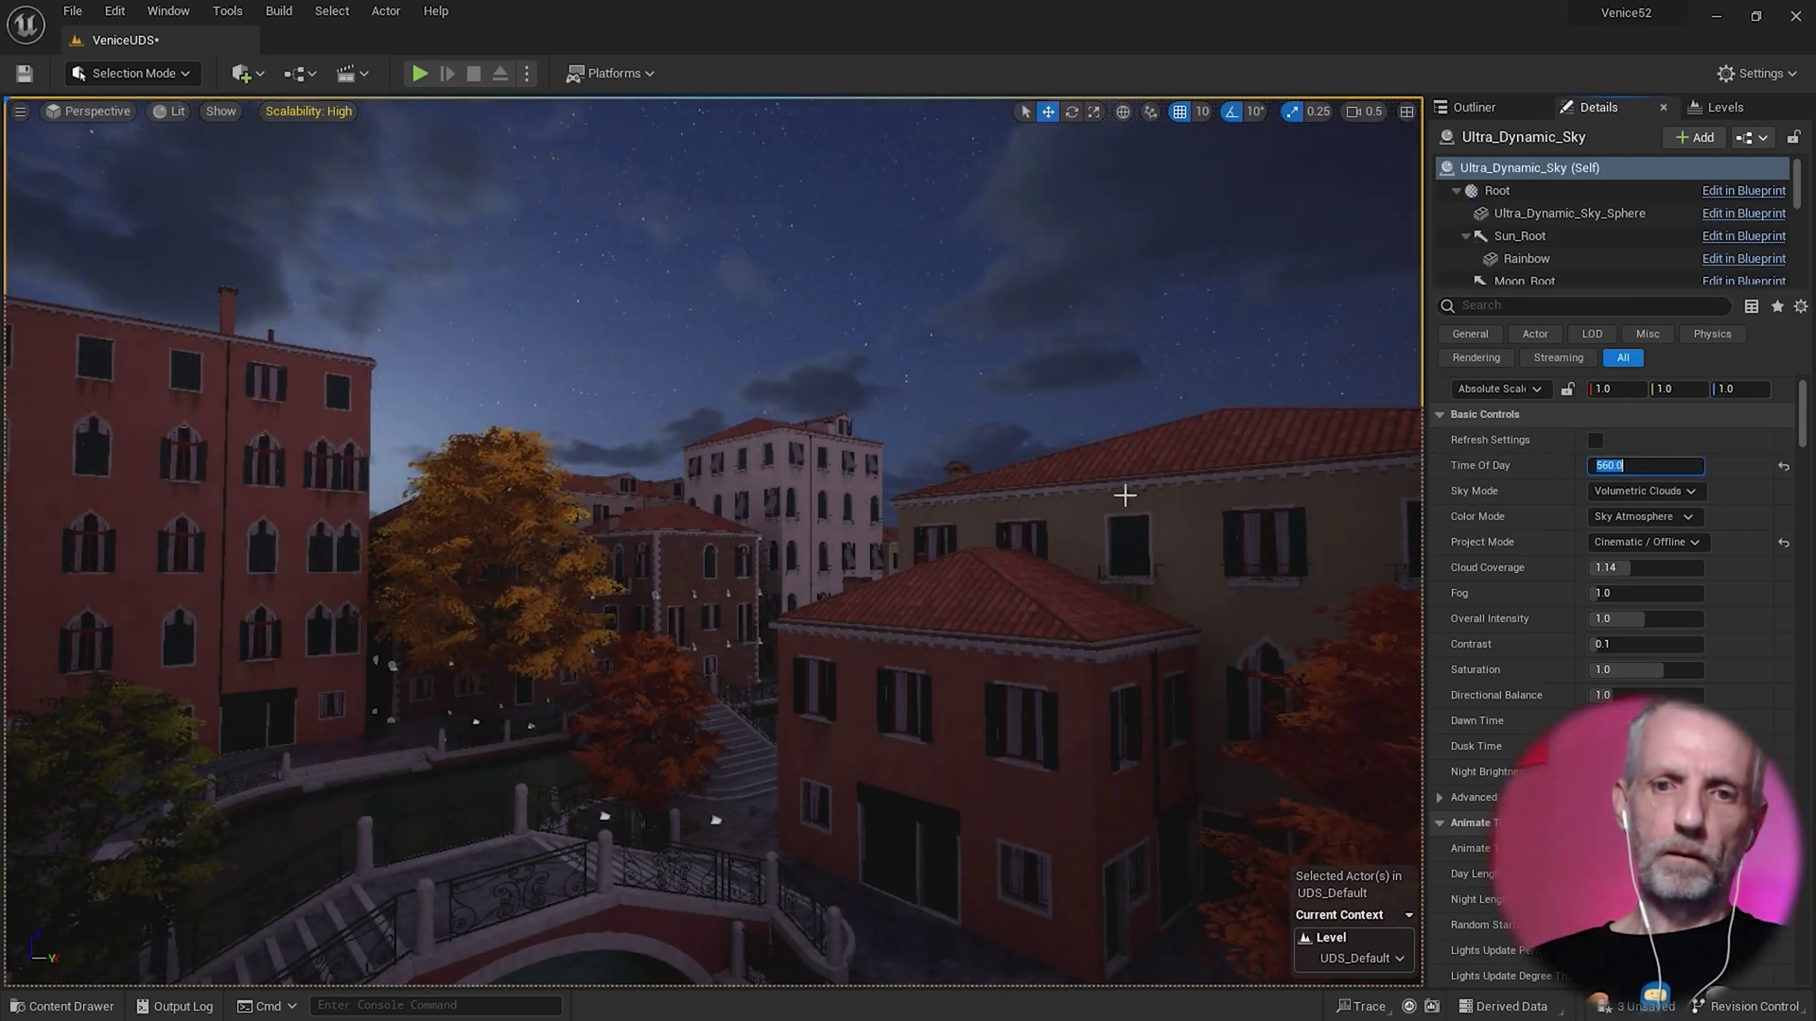
- Set the sky's Time Of Day to 1100 and view the bridges and houses in daylight
{"action": "right_click_drag", "start_coordinate": [1125, 494], "coordinate": [1068, 681]}
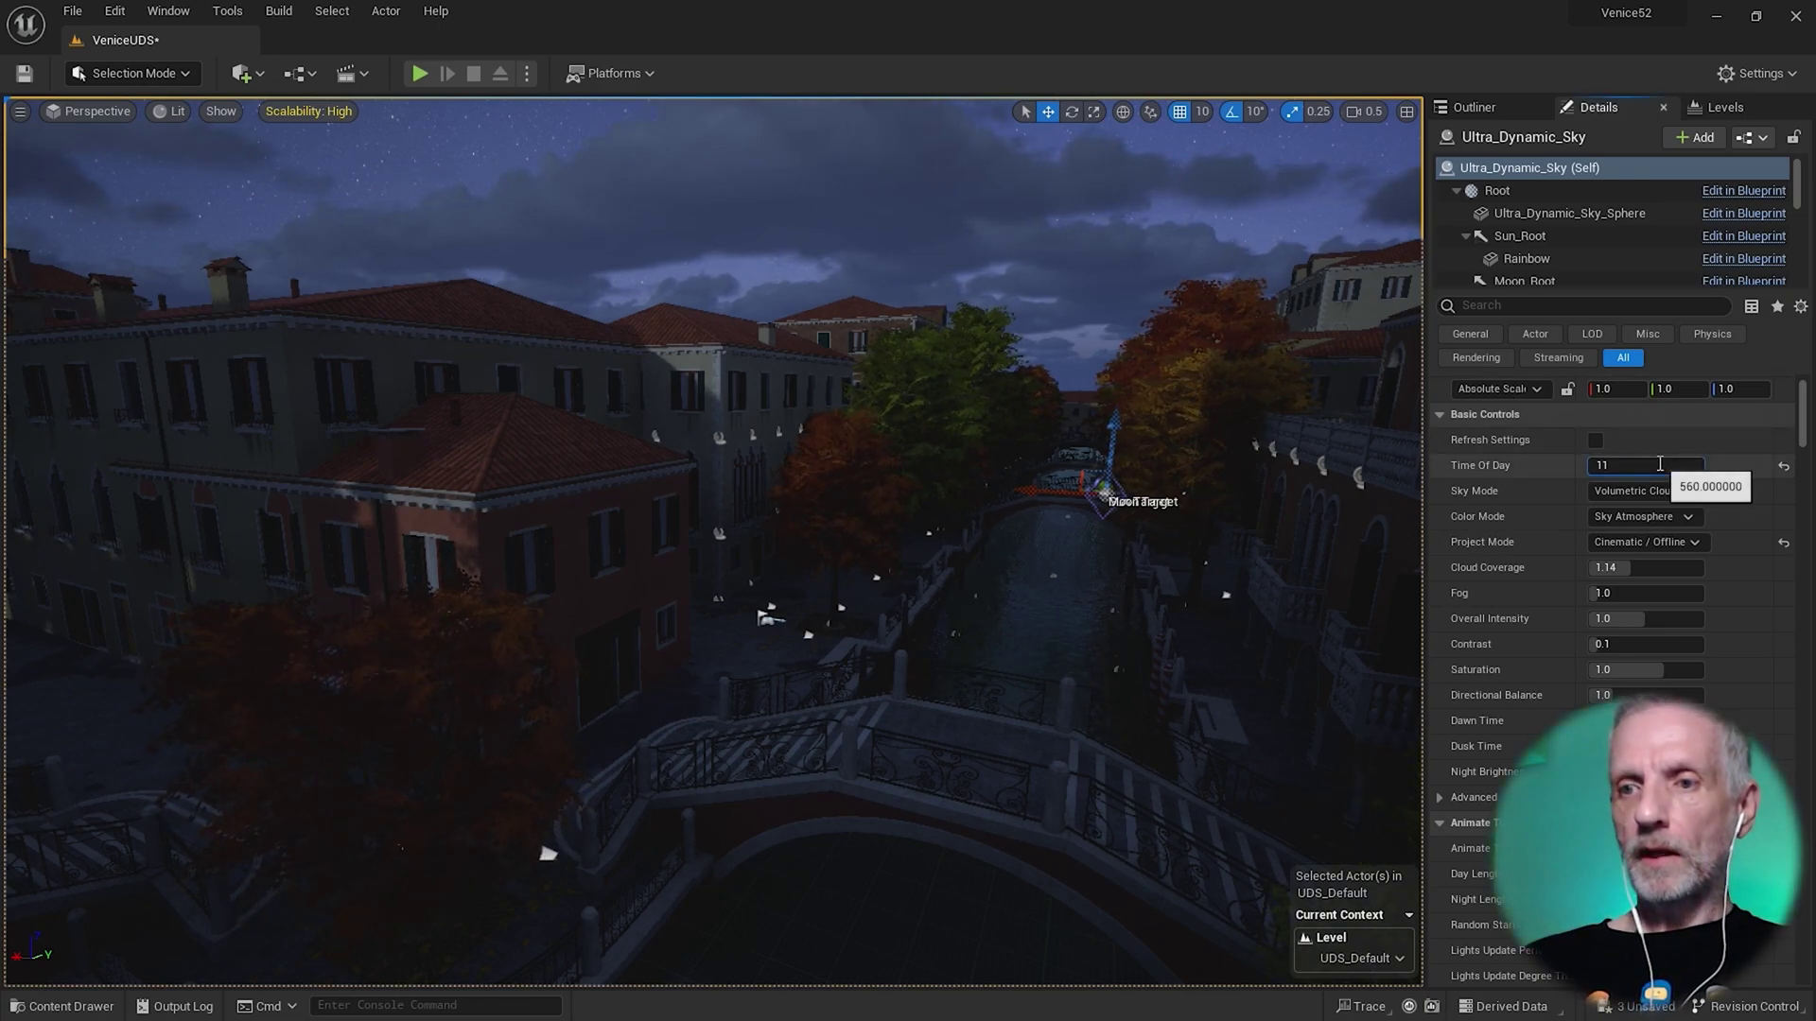
{"action": "key", "text": "Return"}
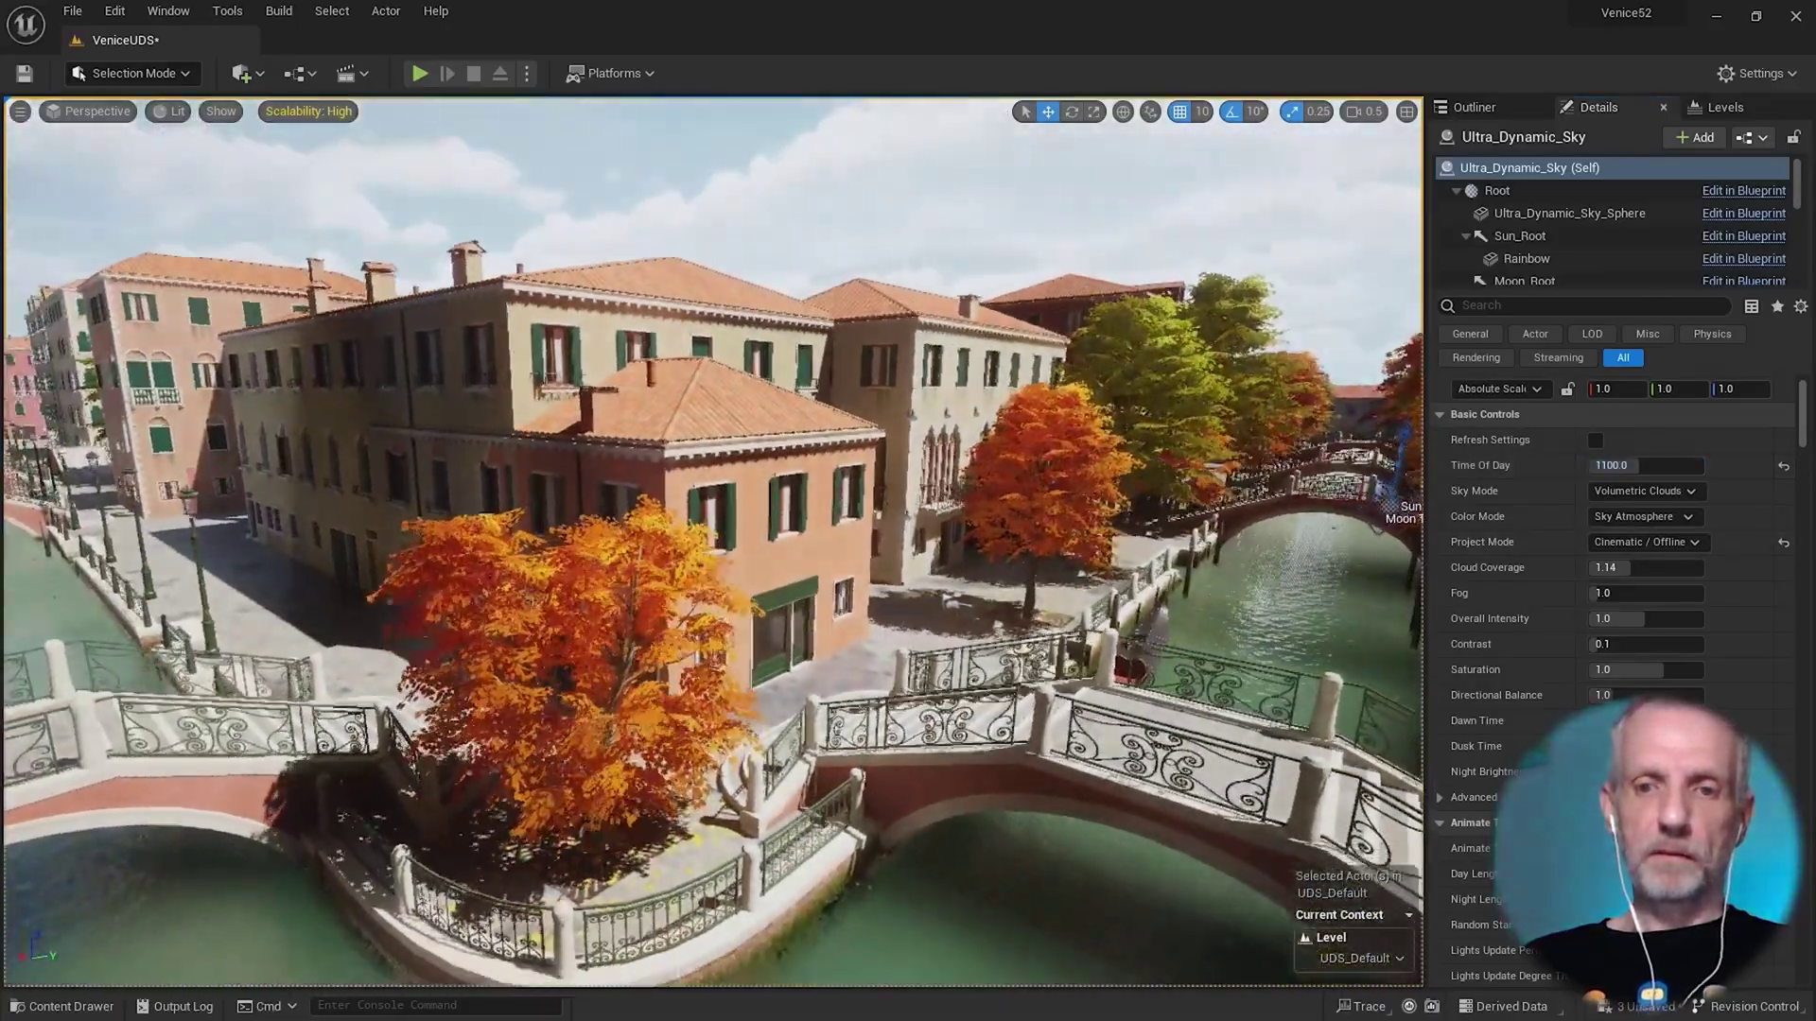
{"action": "right_click_drag", "start_coordinate": [713, 542], "coordinate": [452, 464]}
- Place the Ultra_Dynamic_Weather blueprint from UltraDynamicSky/Blueprints into the scene near the corner house, within the UDS_Default sublevel
{"action": "key", "text": "ctrl+space"}
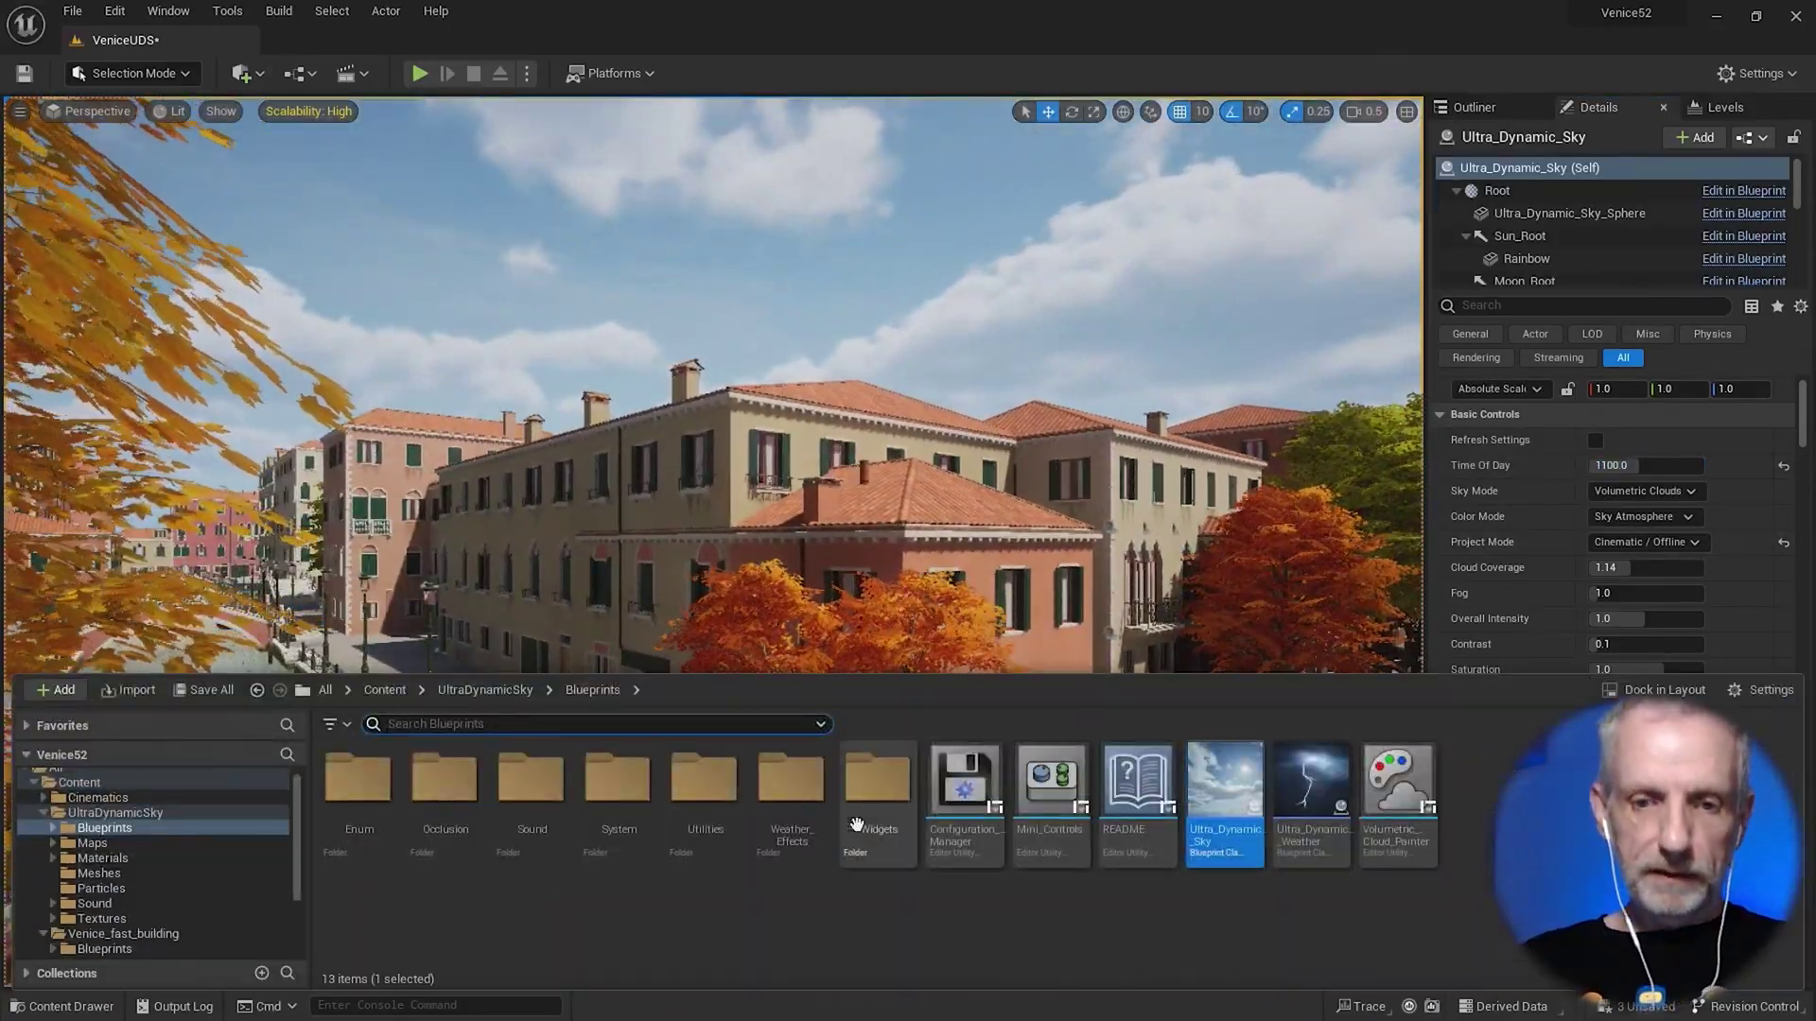
{"action": "left_click", "coordinate": [1305, 789]}
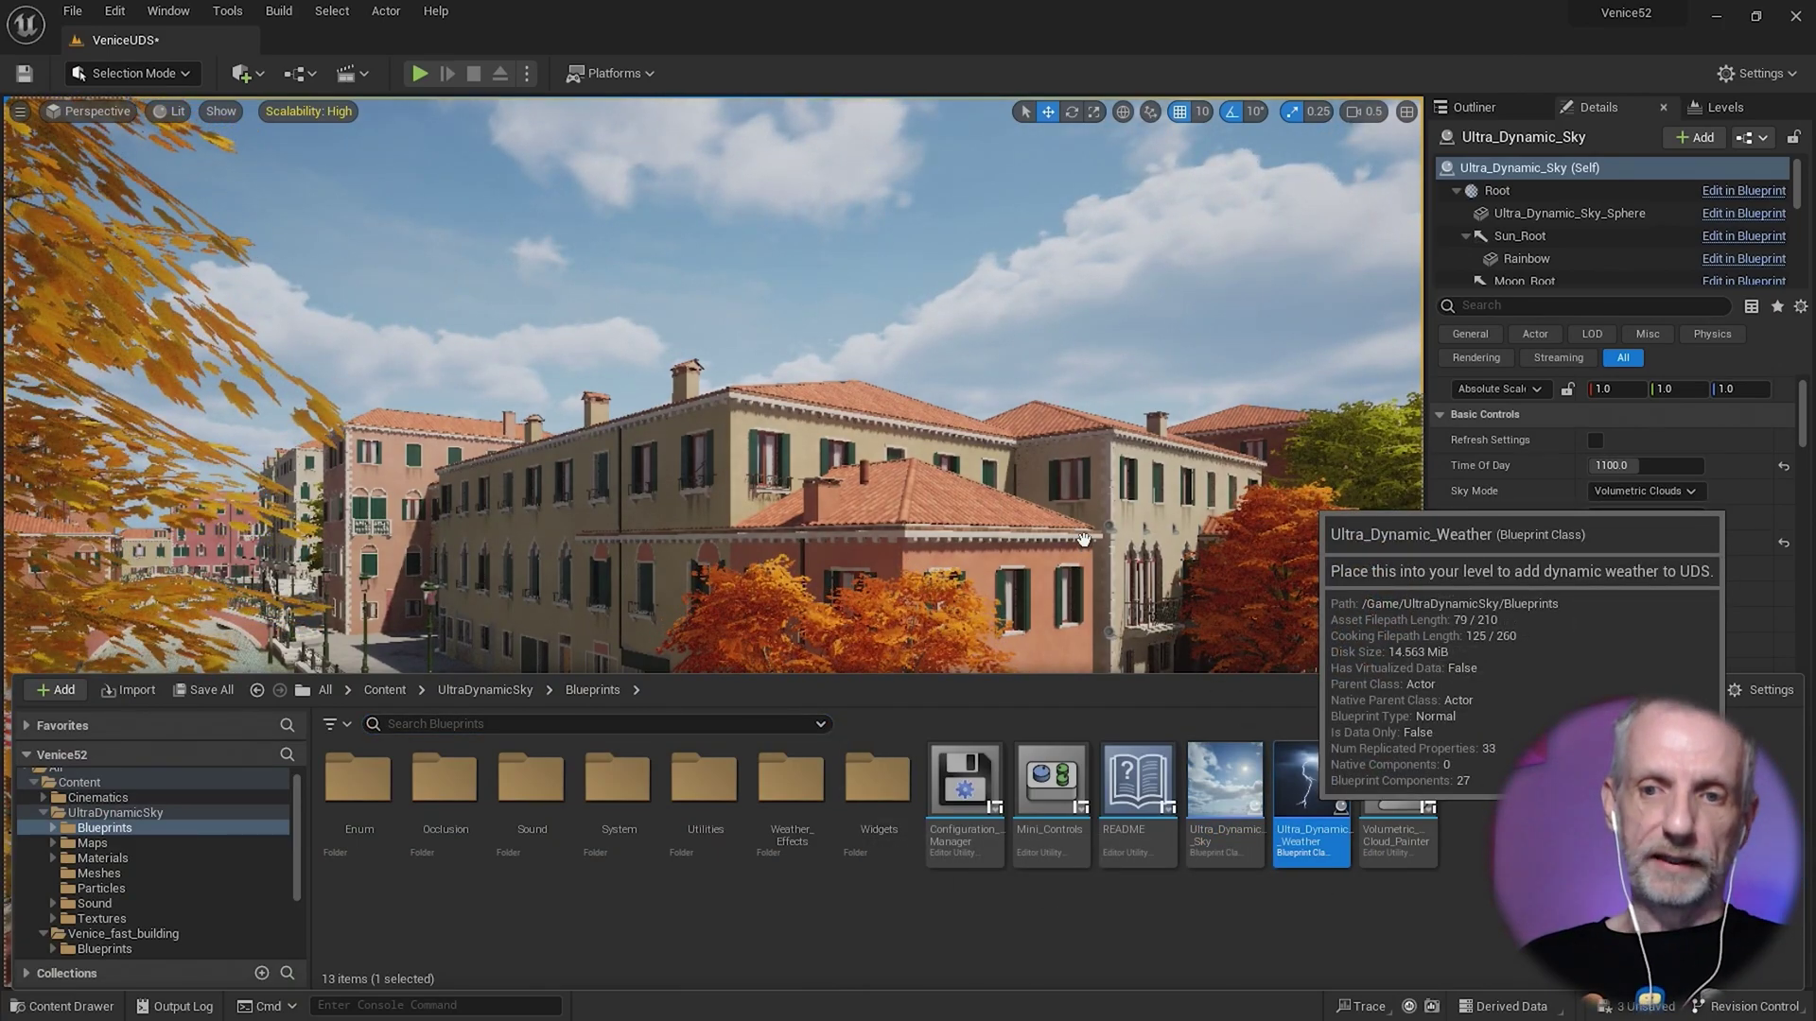
{"action": "left_click_drag", "start_coordinate": [1084, 539], "coordinate": [1086, 547]}
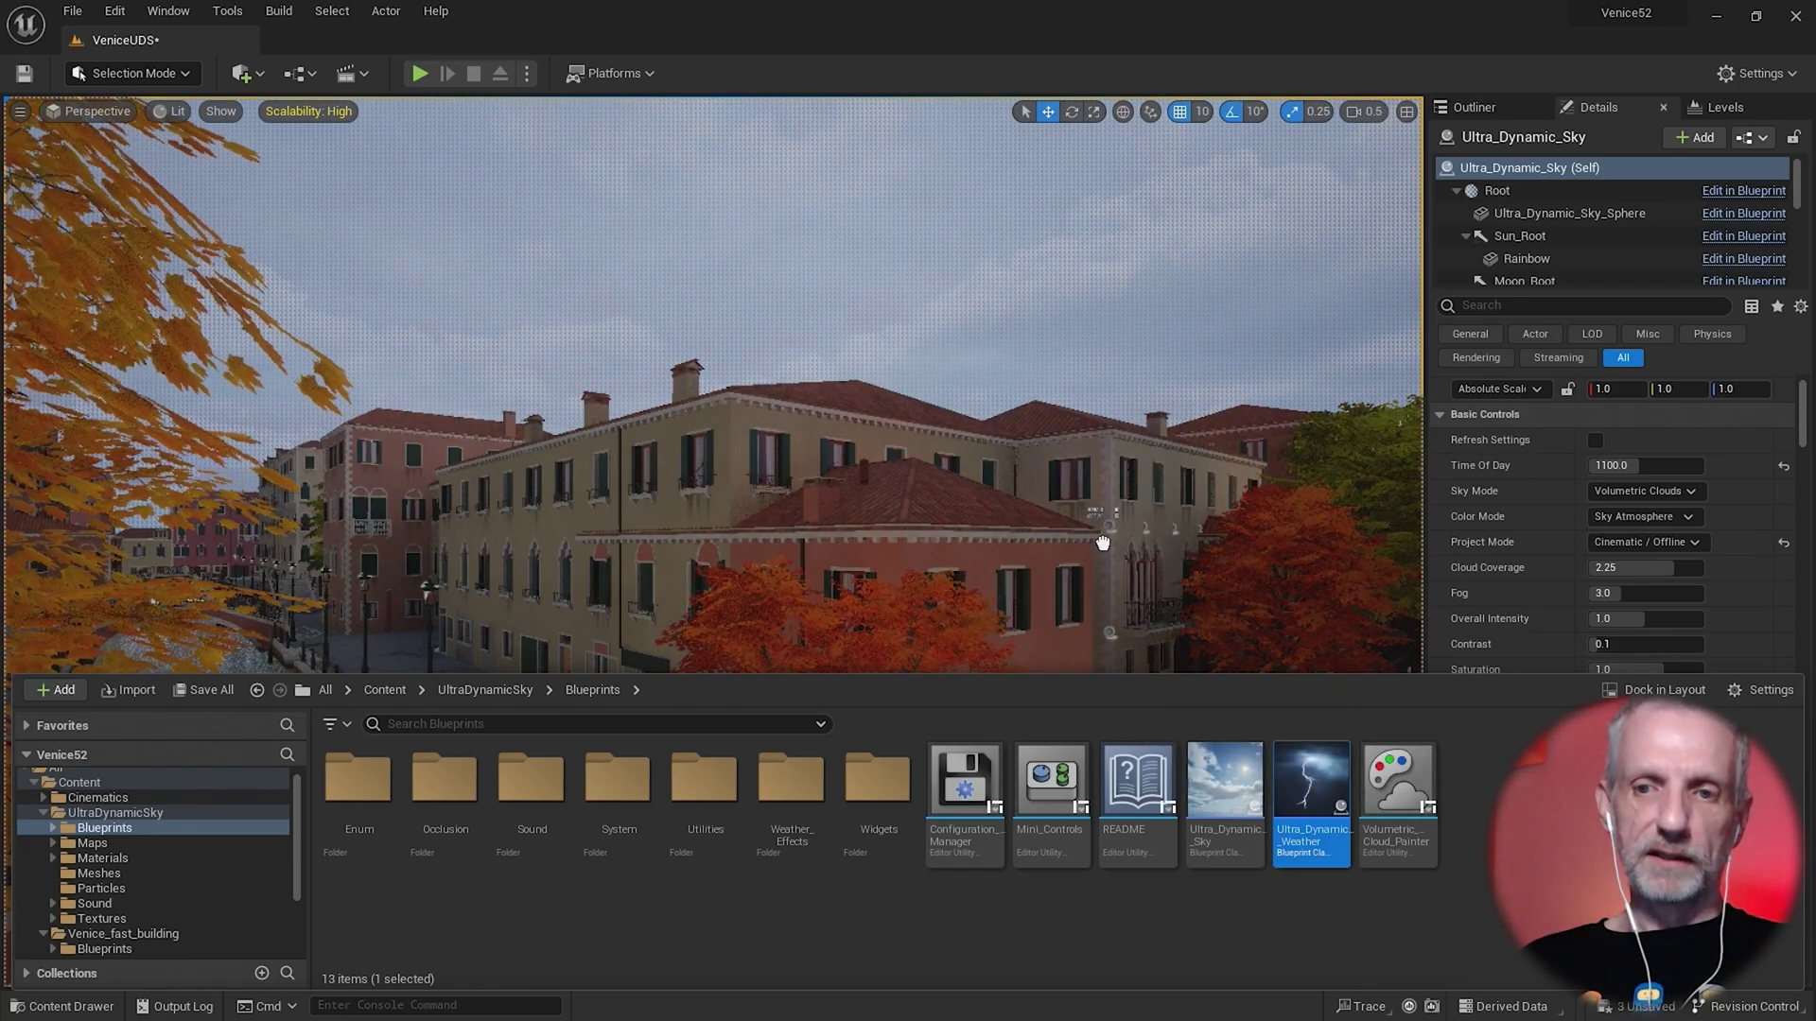
{"action": "left_click", "coordinate": [1103, 542]}
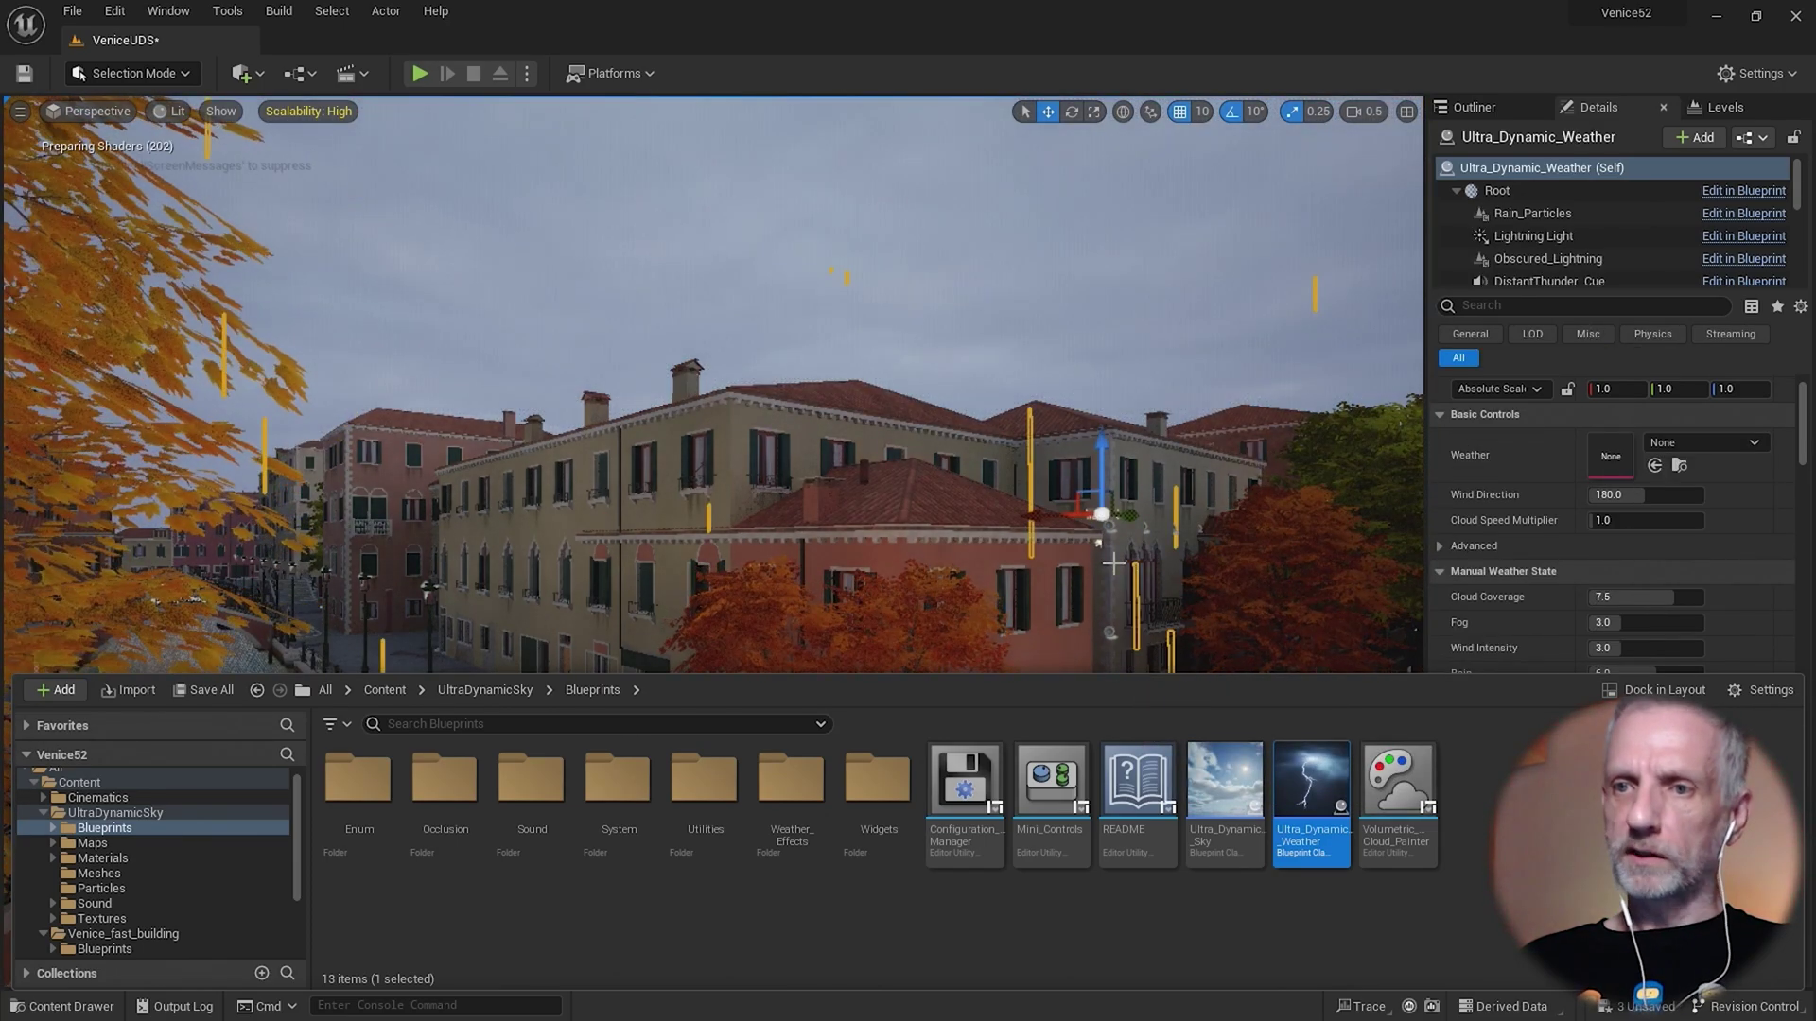
{"action": "left_click", "coordinate": [1113, 564]}
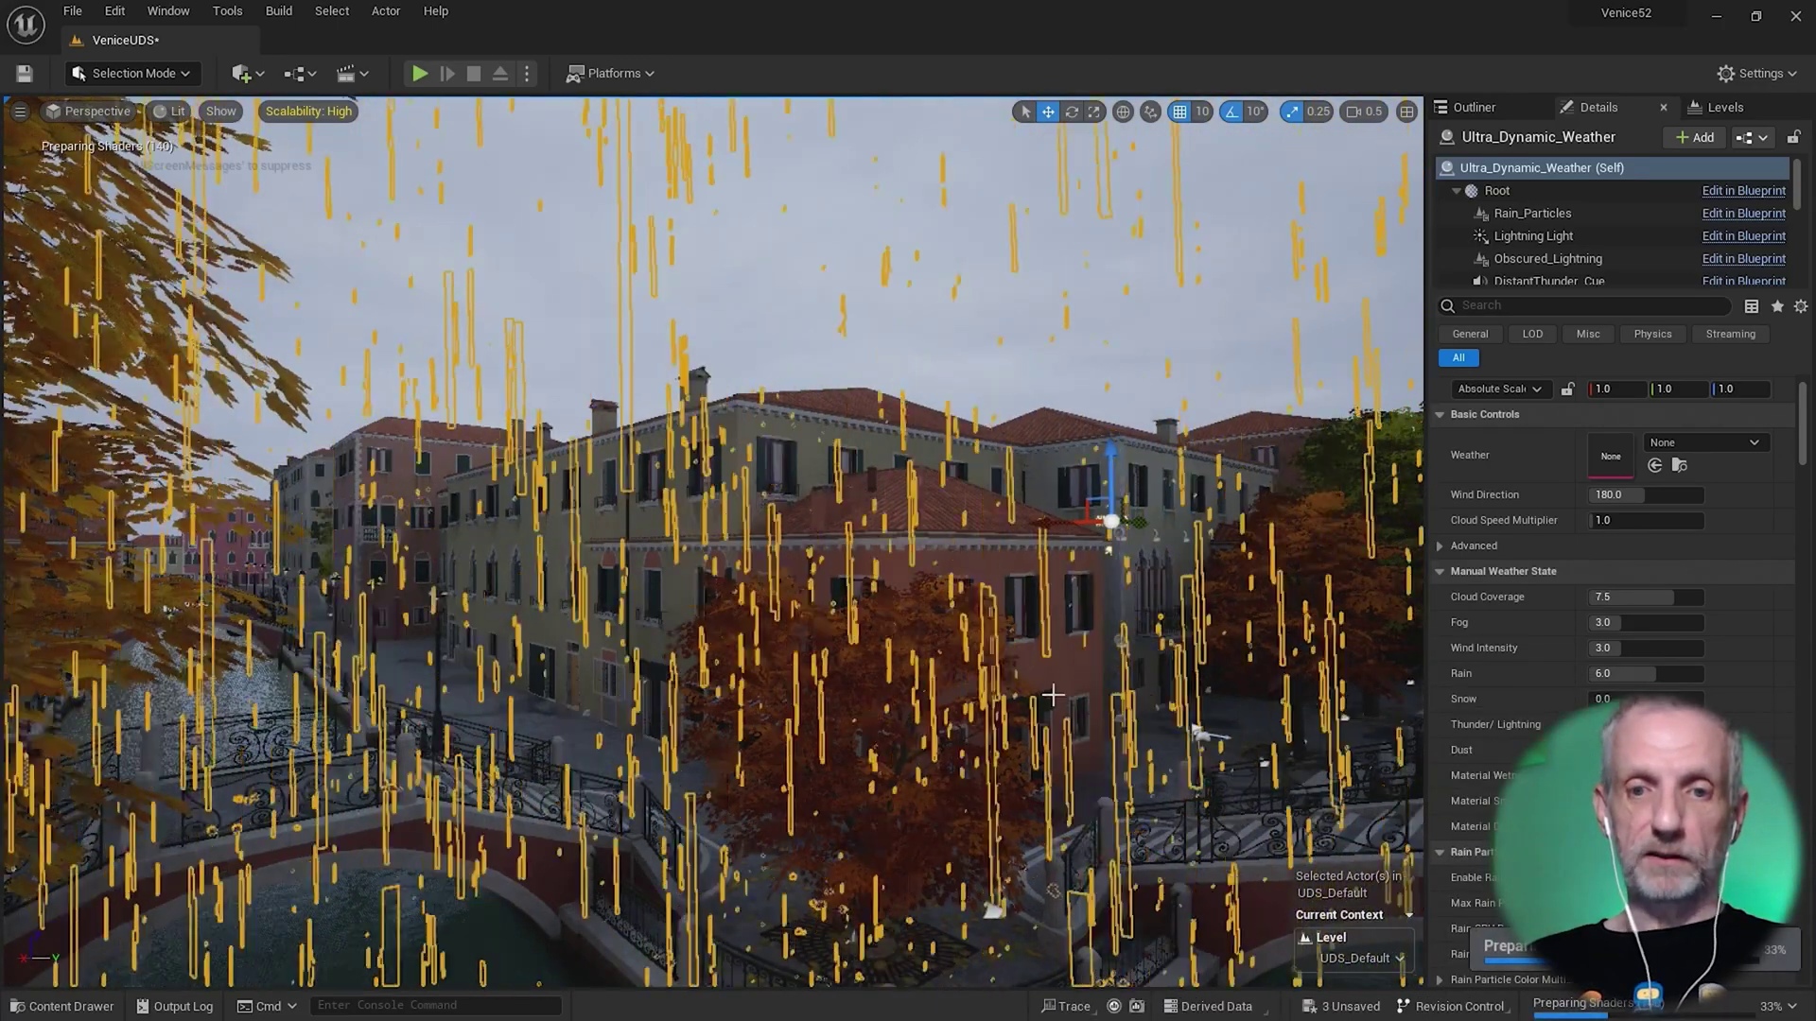
- Fly along the canal to examine the rain, overcast sky and wet surfaces from the default weather
{"action": "right_click_drag", "start_coordinate": [1113, 563], "coordinate": [1267, 645]}
{"action": "key", "text": "w"}
{"action": "key", "text": "w"}
{"action": "key", "text": "a"}
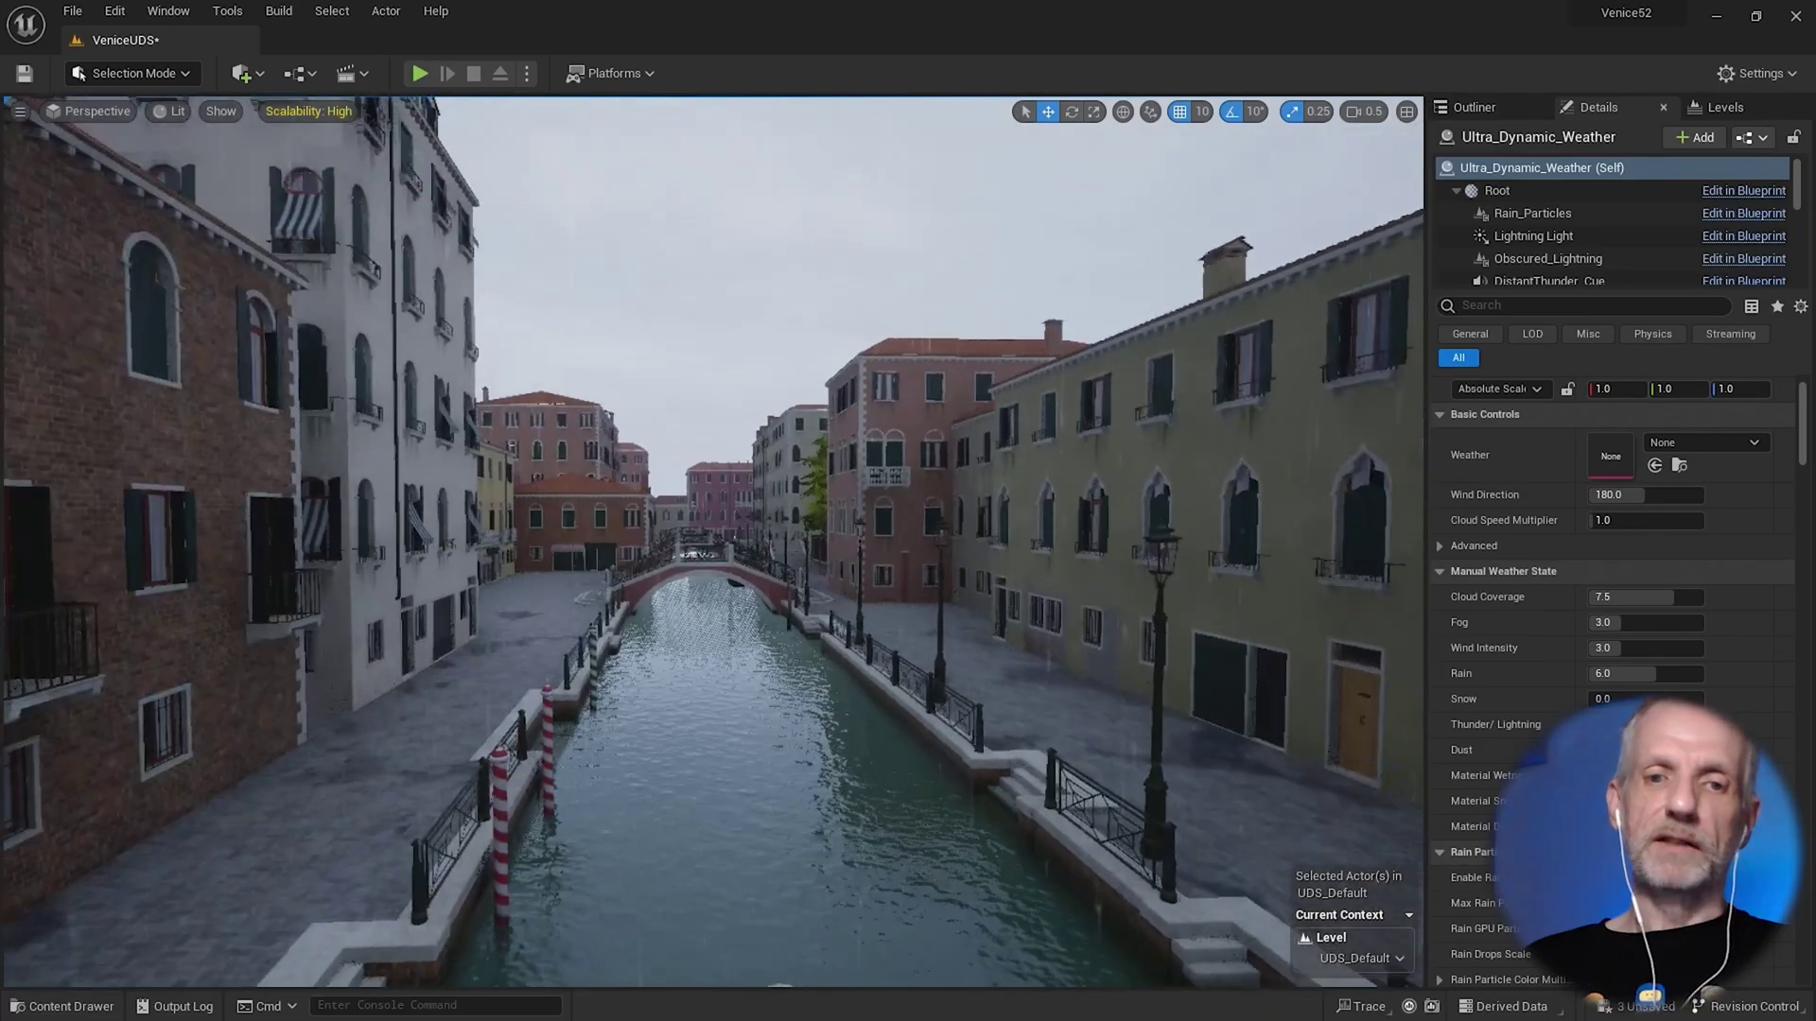
{"action": "mouse_move", "coordinate": [716, 539]}
{"action": "right_mouse_down"}
{"action": "mouse_move", "coordinate": [834, 532]}
{"action": "mouse_move", "coordinate": [750, 539]}
{"action": "right_mouse_up"}
{"action": "key", "text": "w"}
{"action": "key", "text": "a"}
{"action": "key", "text": "w"}
{"action": "key", "text": "a"}
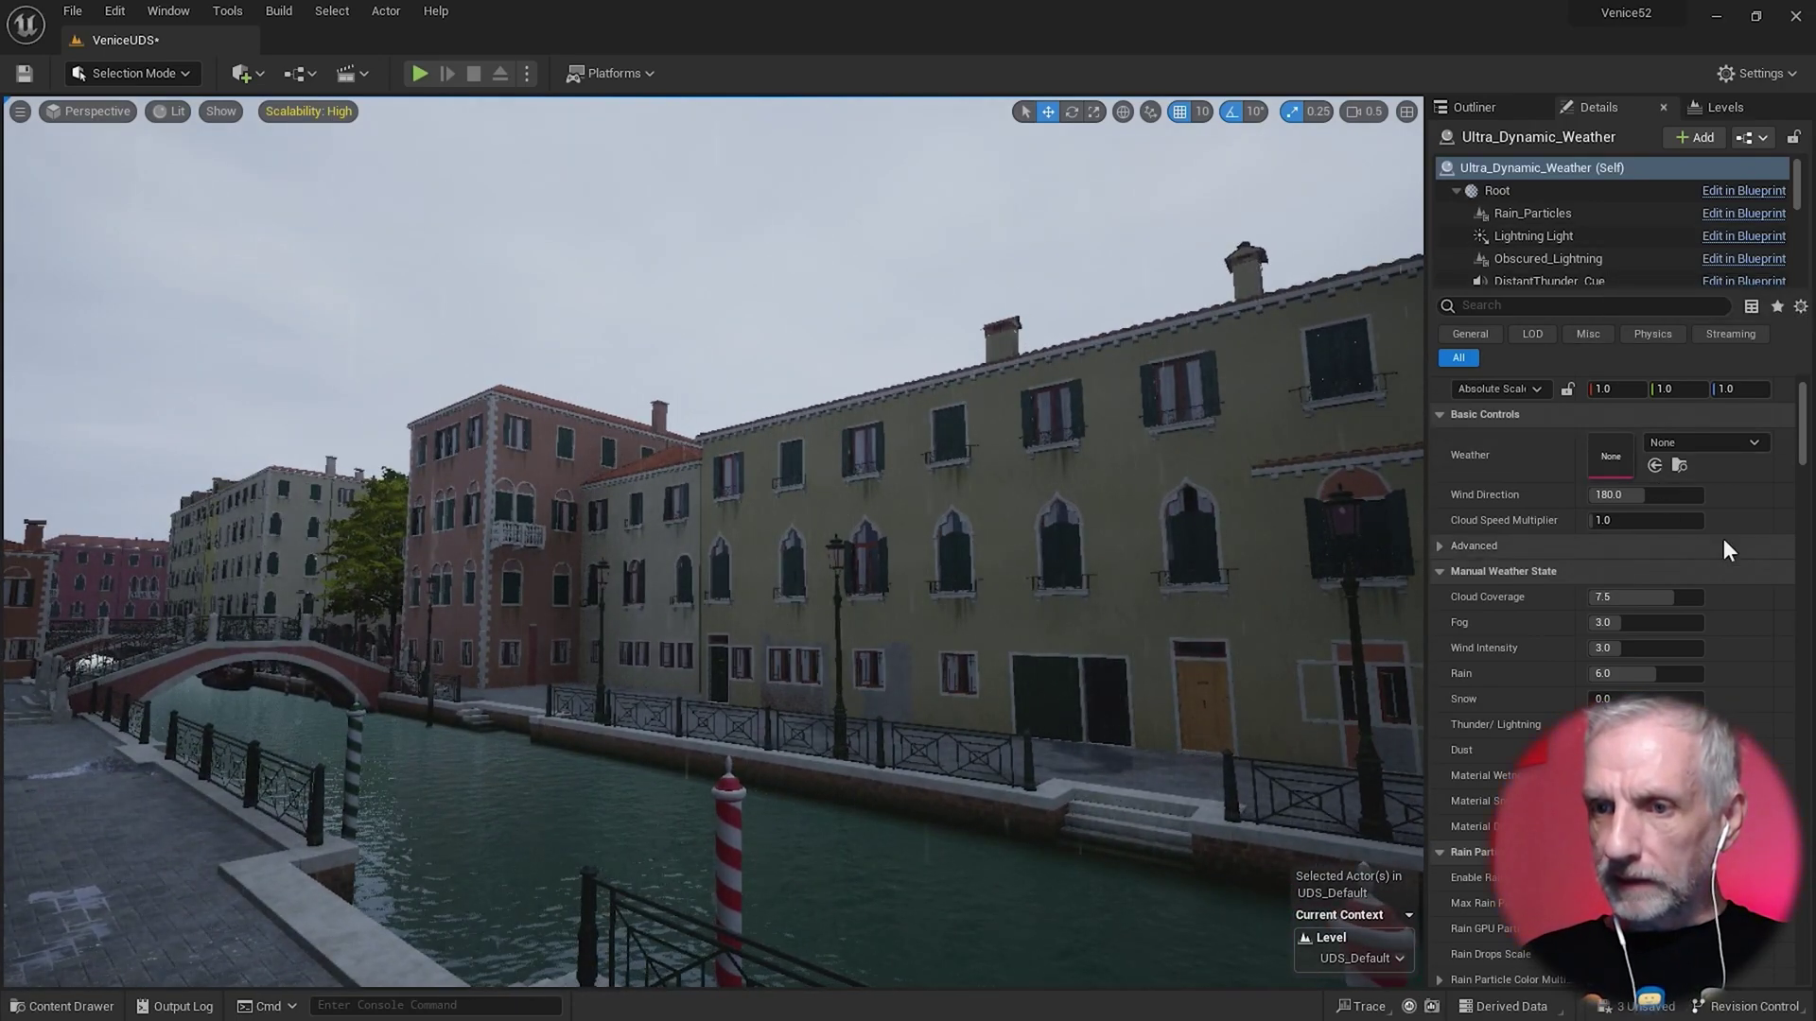
- Set the Ultra_Dynamic_Weather preset to Clear_Skies and view the canal side from street level
{"action": "left_click", "coordinate": [1751, 443]}
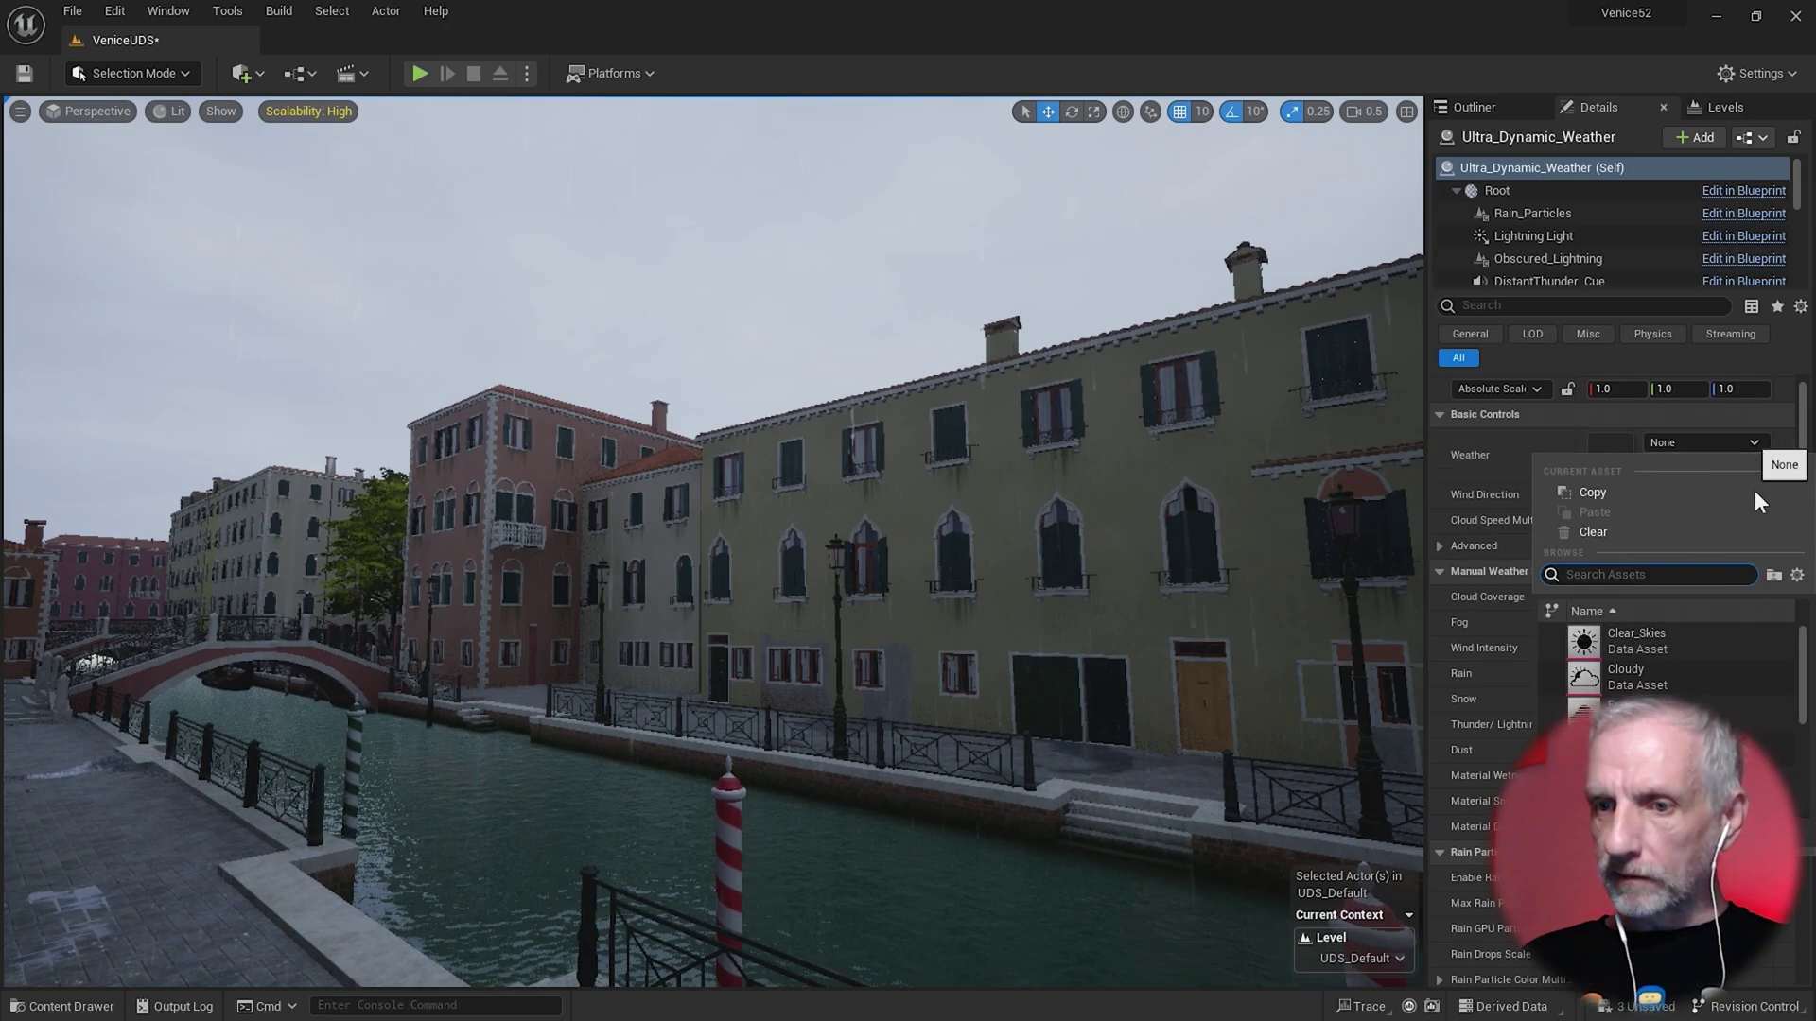
{"action": "left_click", "coordinate": [1776, 643]}
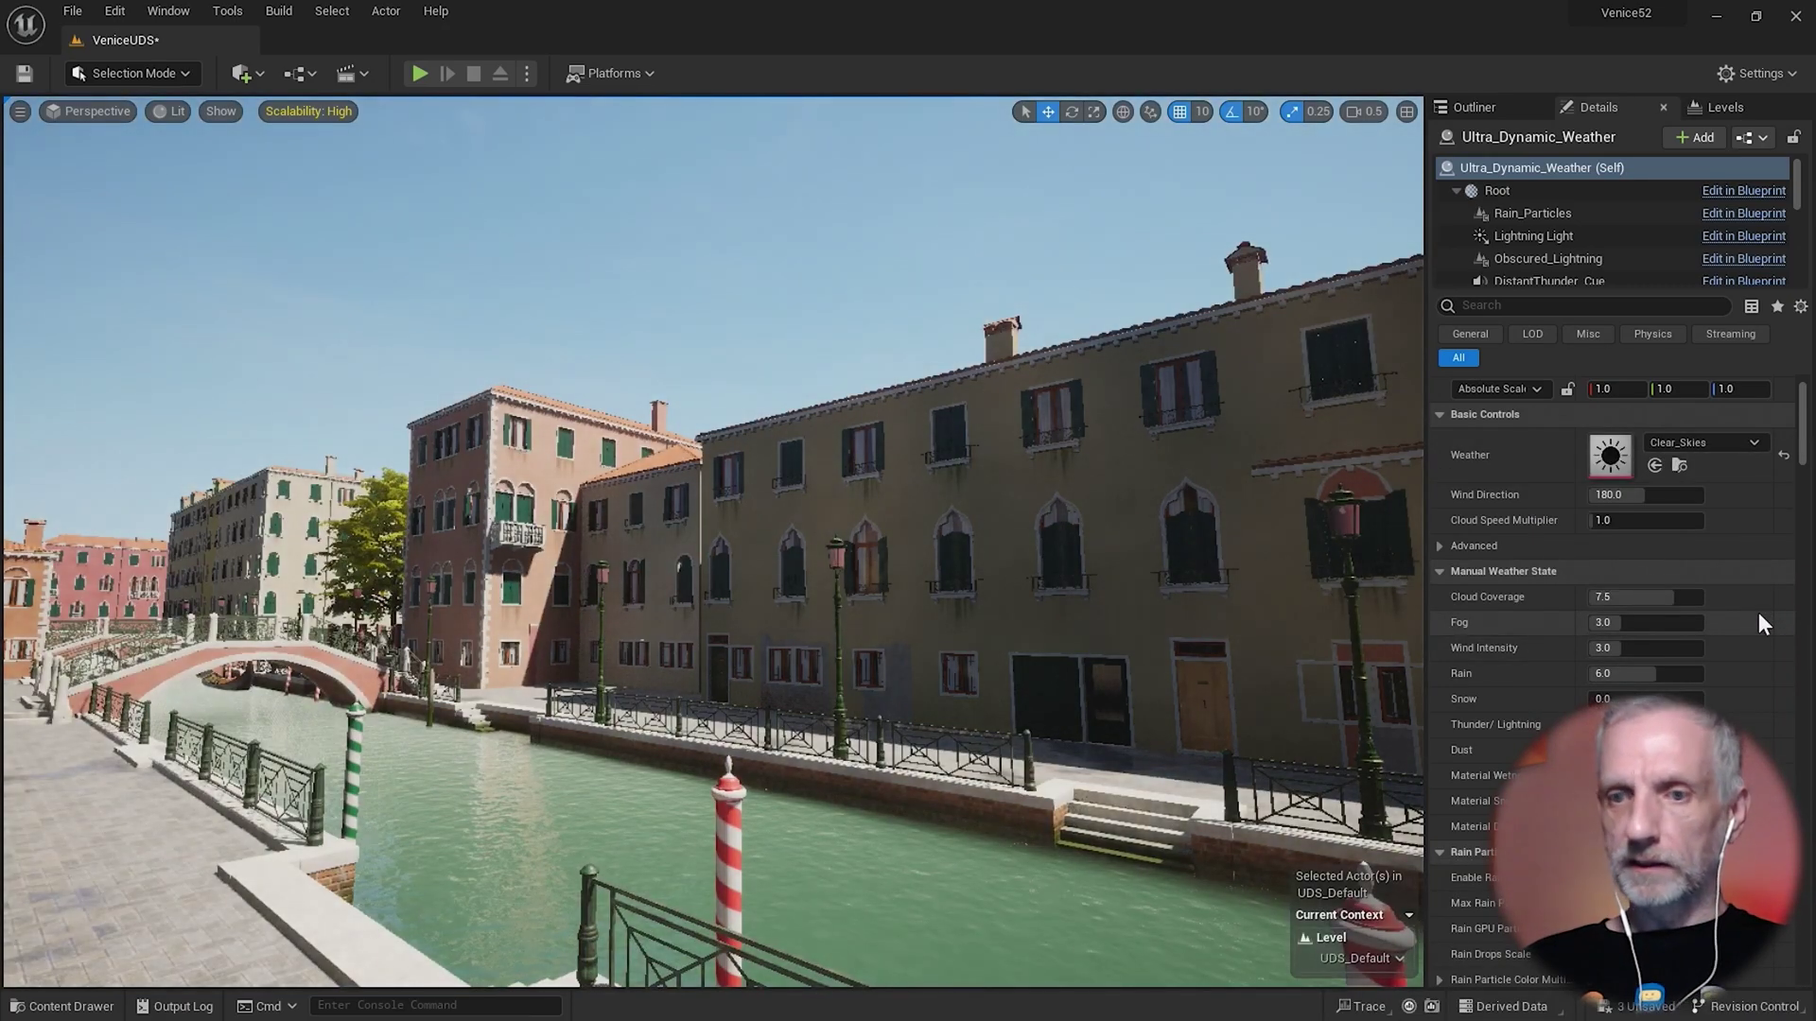
{"action": "right_click_drag", "start_coordinate": [1341, 709], "coordinate": [1313, 753]}
- Change the weather preset to Cloudy and check the sky and paving beside the canal
{"action": "left_click", "coordinate": [1751, 442]}
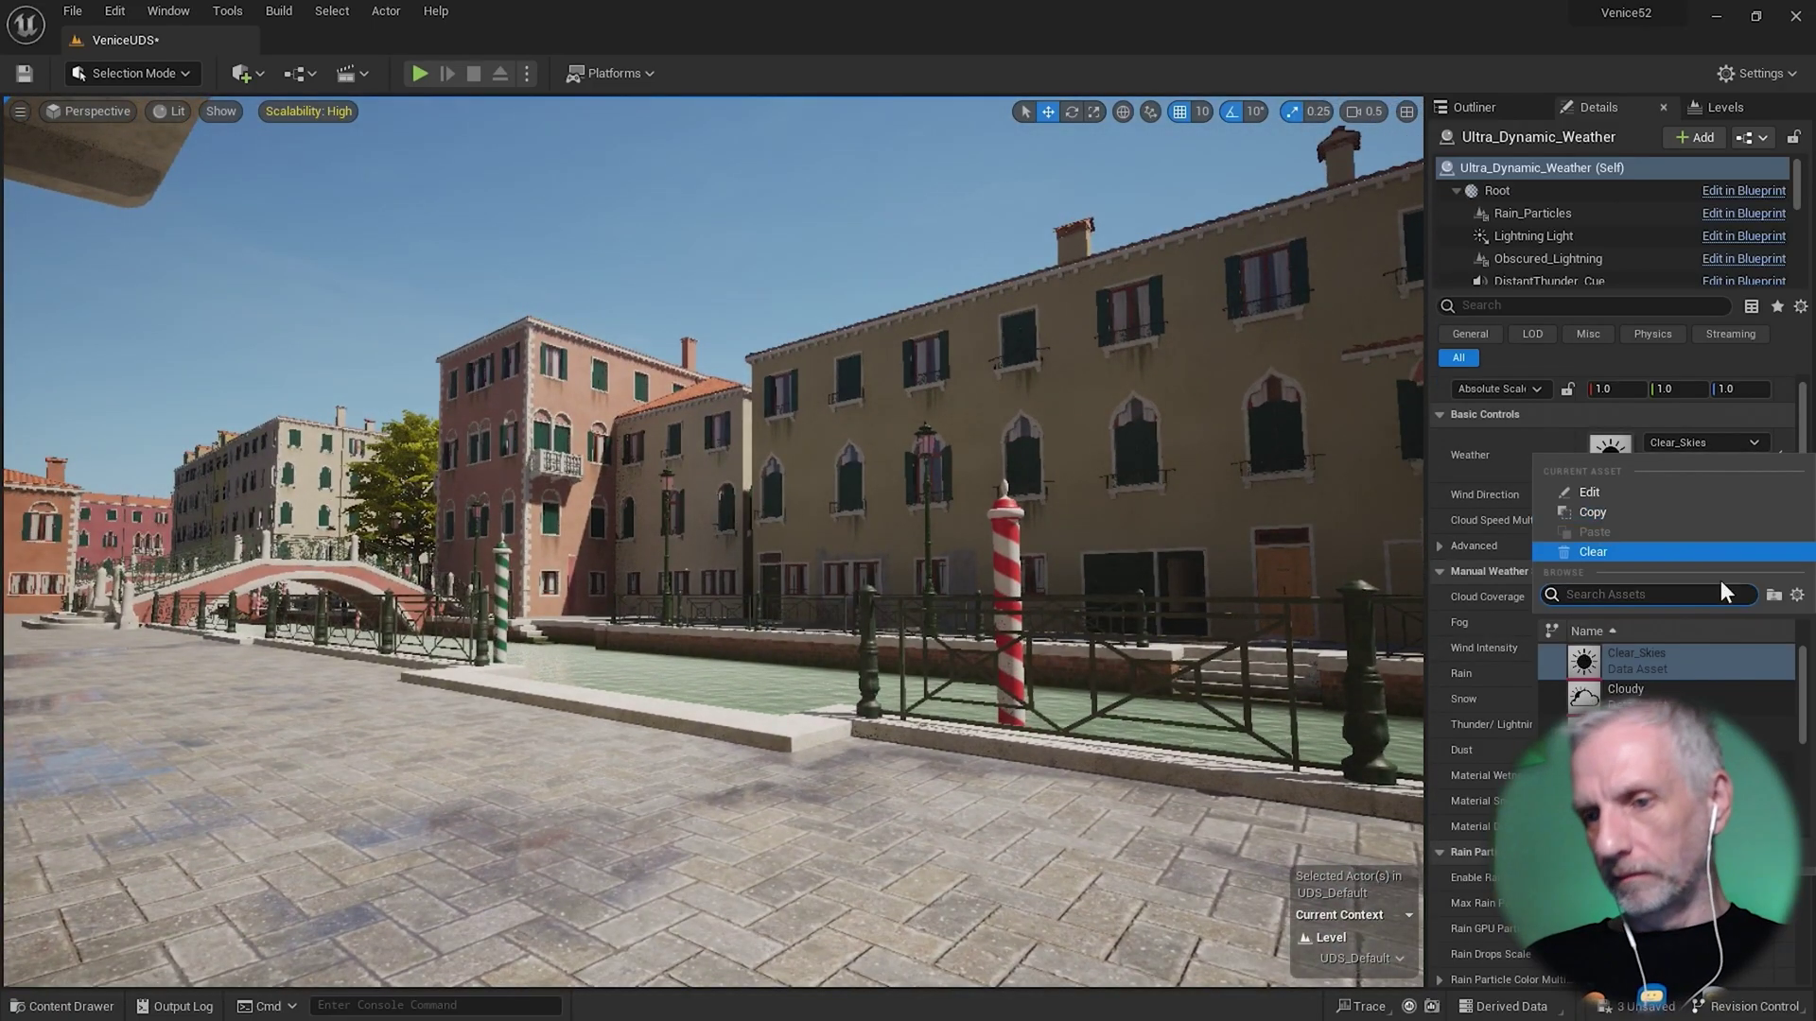
{"action": "left_click", "coordinate": [1695, 696]}
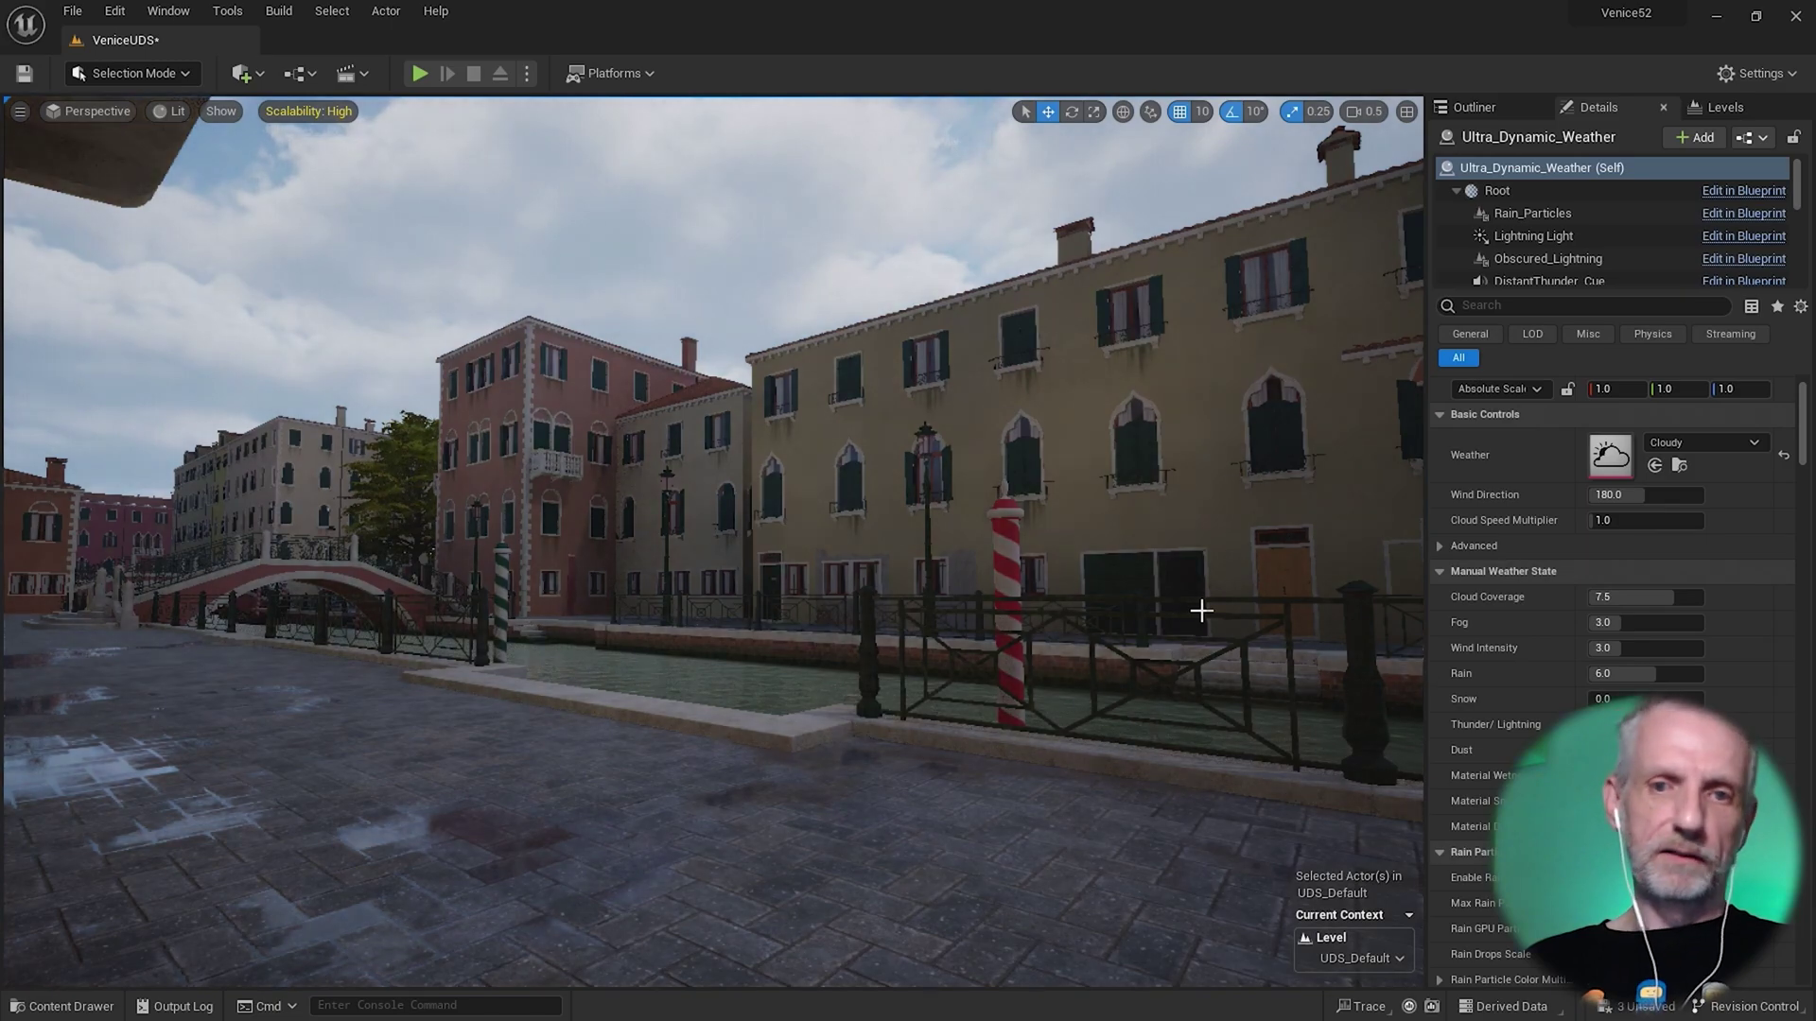
{"action": "right_click_drag", "start_coordinate": [711, 541], "coordinate": [690, 506]}
- Change the weather preset to Foggy and fly over the canal and bridges to inspect the fog
{"action": "left_click", "coordinate": [1738, 445]}
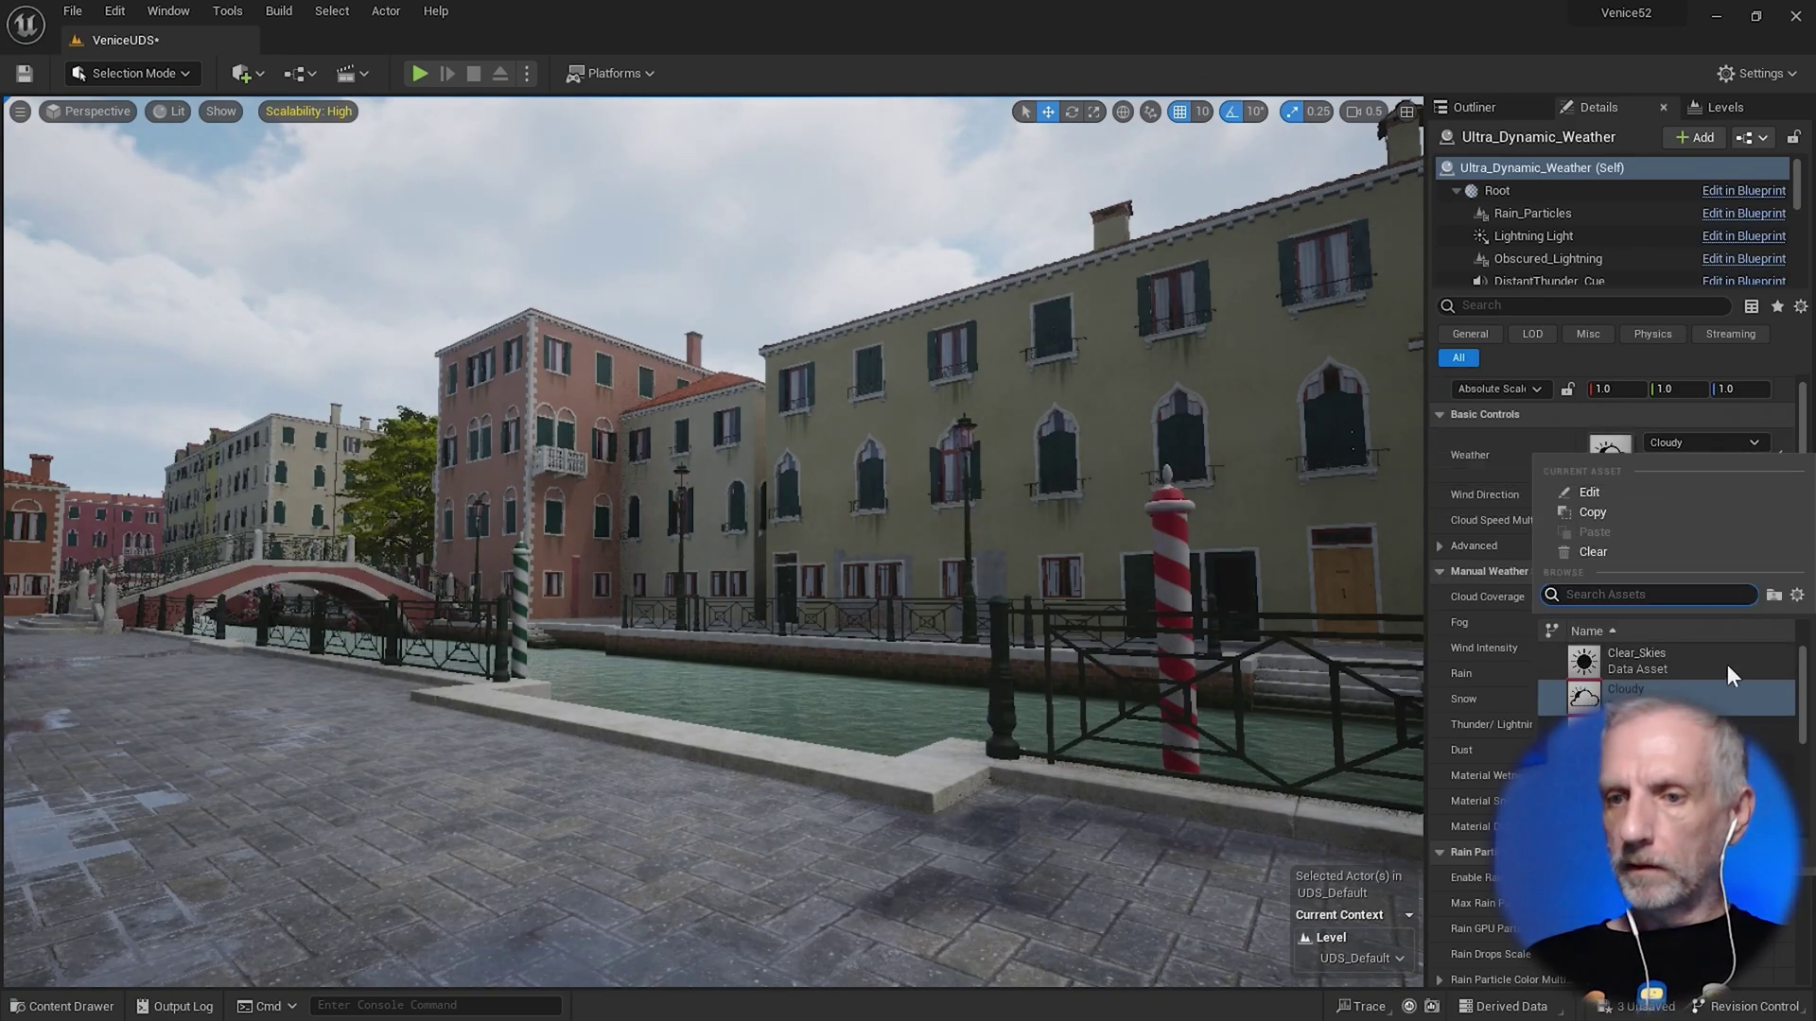
{"action": "left_click", "coordinate": [1636, 734]}
{"action": "right_click_drag", "start_coordinate": [1267, 690], "coordinate": [1154, 685]}
{"action": "key", "text": "w"}
{"action": "scroll", "coordinate": [1168, 690], "scroll_direction": "down", "scroll_amount": 3}
{"action": "key", "text": "e"}
{"action": "key", "text": "w"}
{"action": "key", "text": "e"}
{"action": "scroll", "coordinate": [1059, 721], "scroll_direction": "up", "scroll_amount": 3}
{"action": "key", "text": "w"}
{"action": "mouse_move", "coordinate": [1069, 631]}
{"action": "right_mouse_down"}
{"action": "mouse_move", "coordinate": [1083, 596]}
{"action": "mouse_move", "coordinate": [1082, 629]}
{"action": "right_mouse_up"}
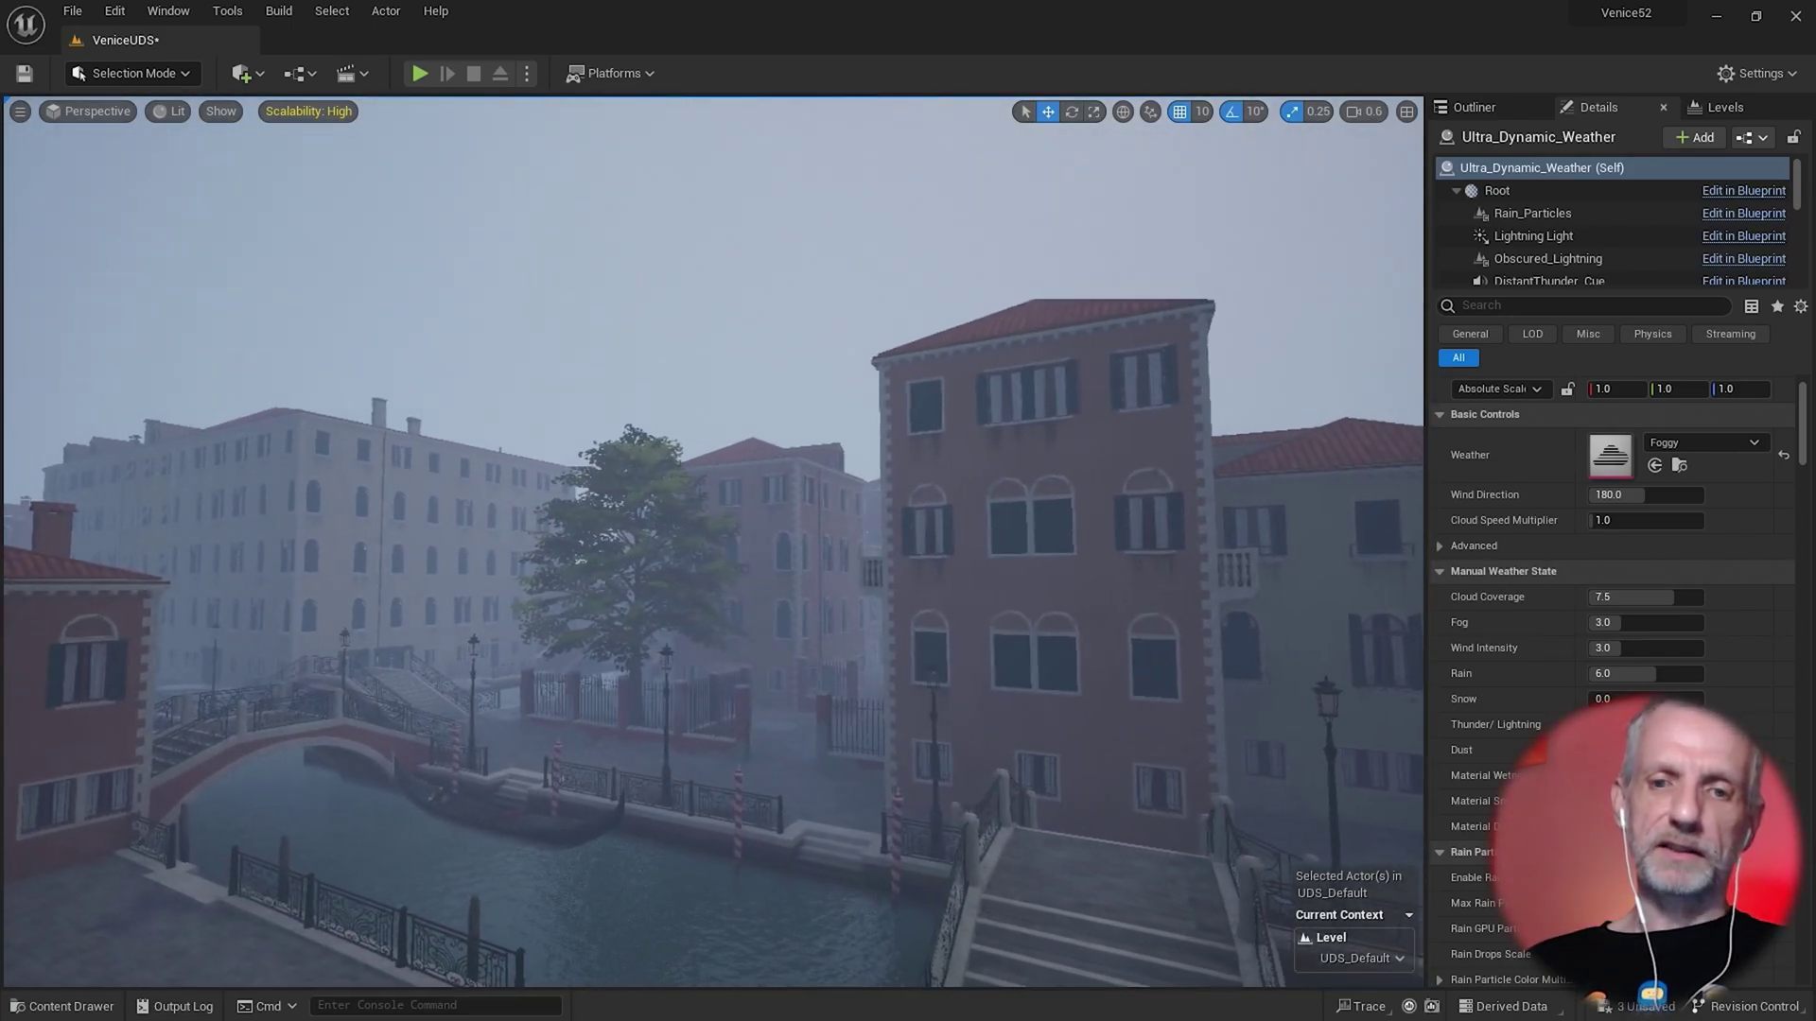
- Set the weather preset to Overcast and view the sky and canal buildings from street level
{"action": "left_click", "coordinate": [1746, 444]}
{"action": "left_click", "coordinate": [1709, 762]}
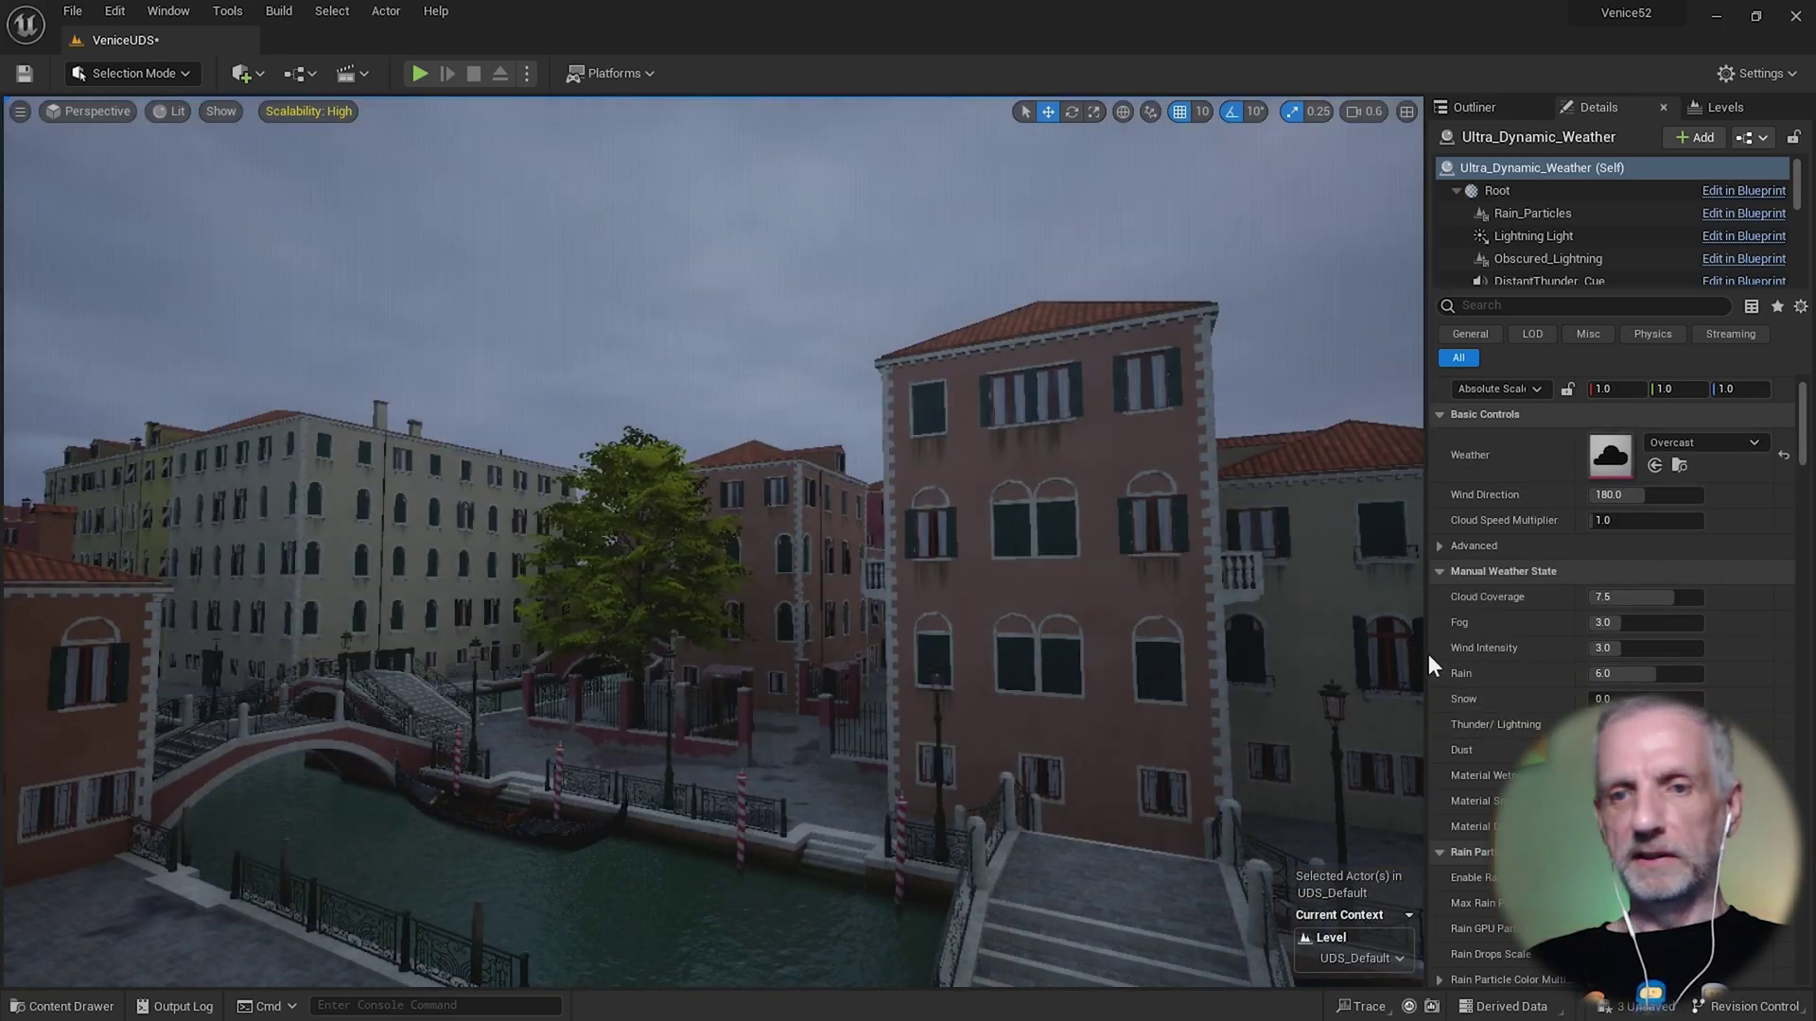
{"action": "right_click_drag", "start_coordinate": [1324, 643], "coordinate": [1341, 596]}
{"action": "right_click_drag", "start_coordinate": [713, 526], "coordinate": [700, 526]}
- Change the weather preset to Partly_Cloudy and look over the canal, gondola and bridge
{"action": "left_click", "coordinate": [1749, 443]}
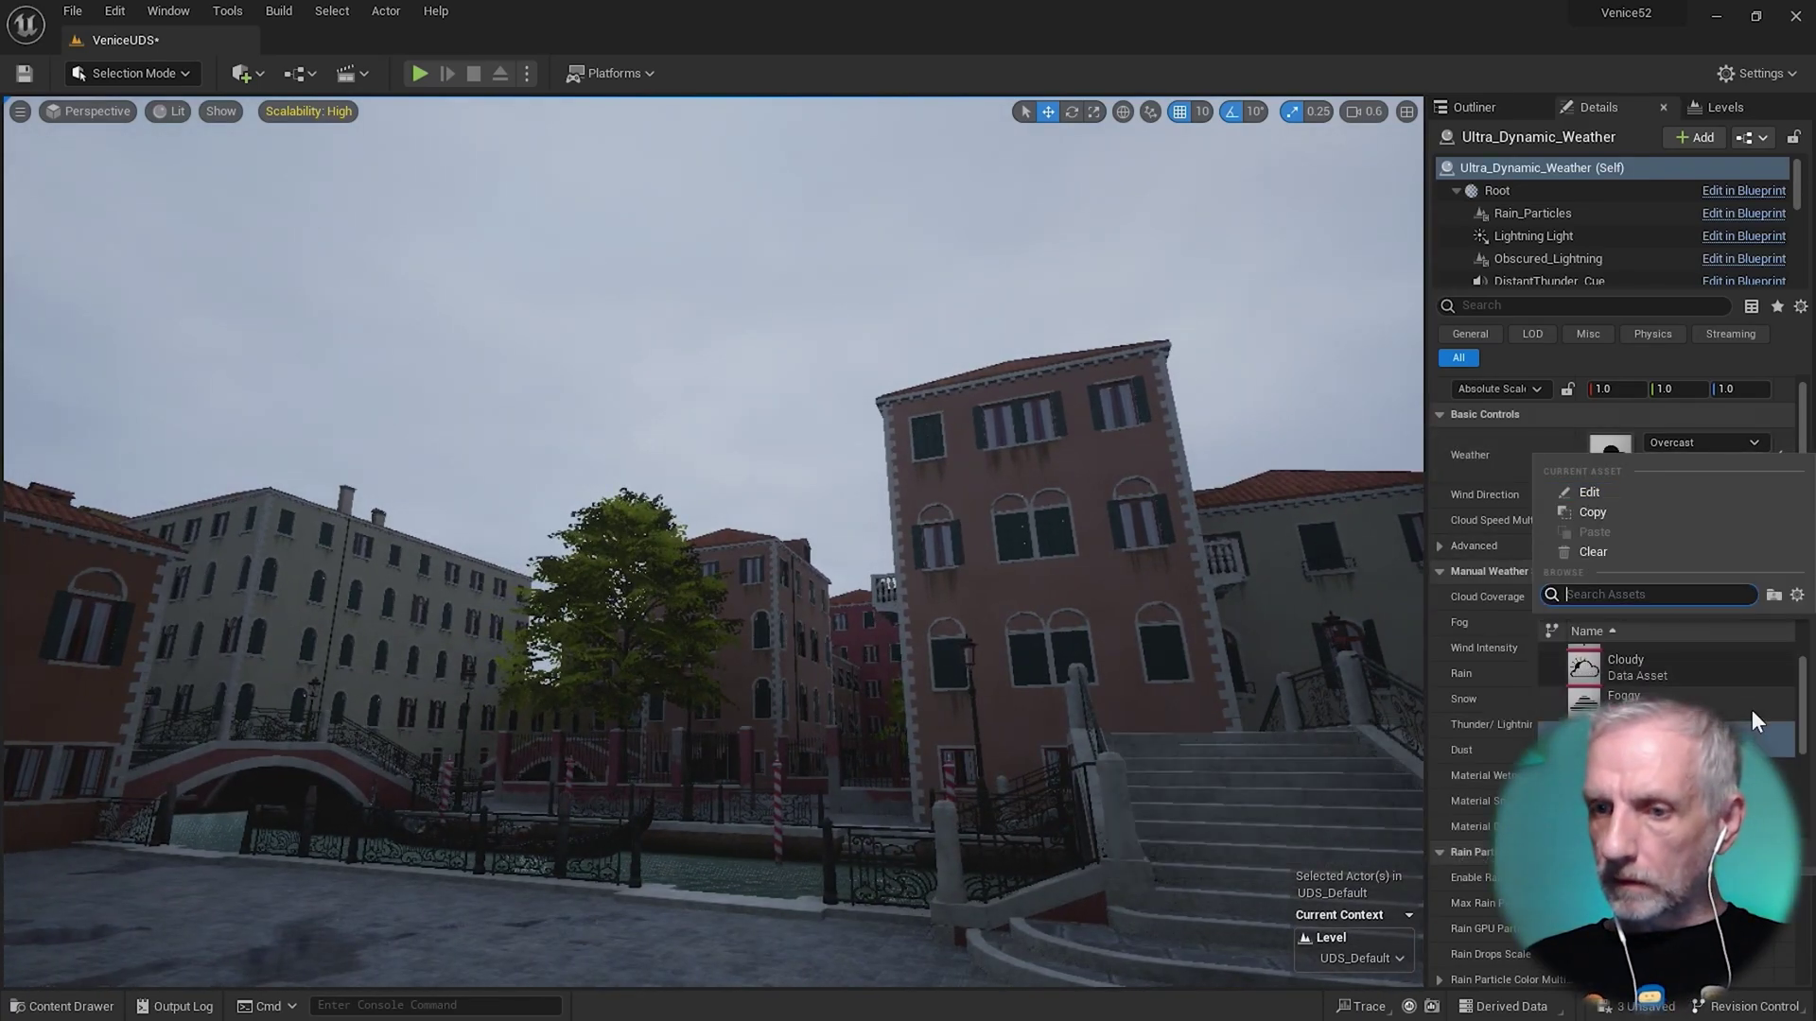
{"action": "left_click", "coordinate": [1727, 709]}
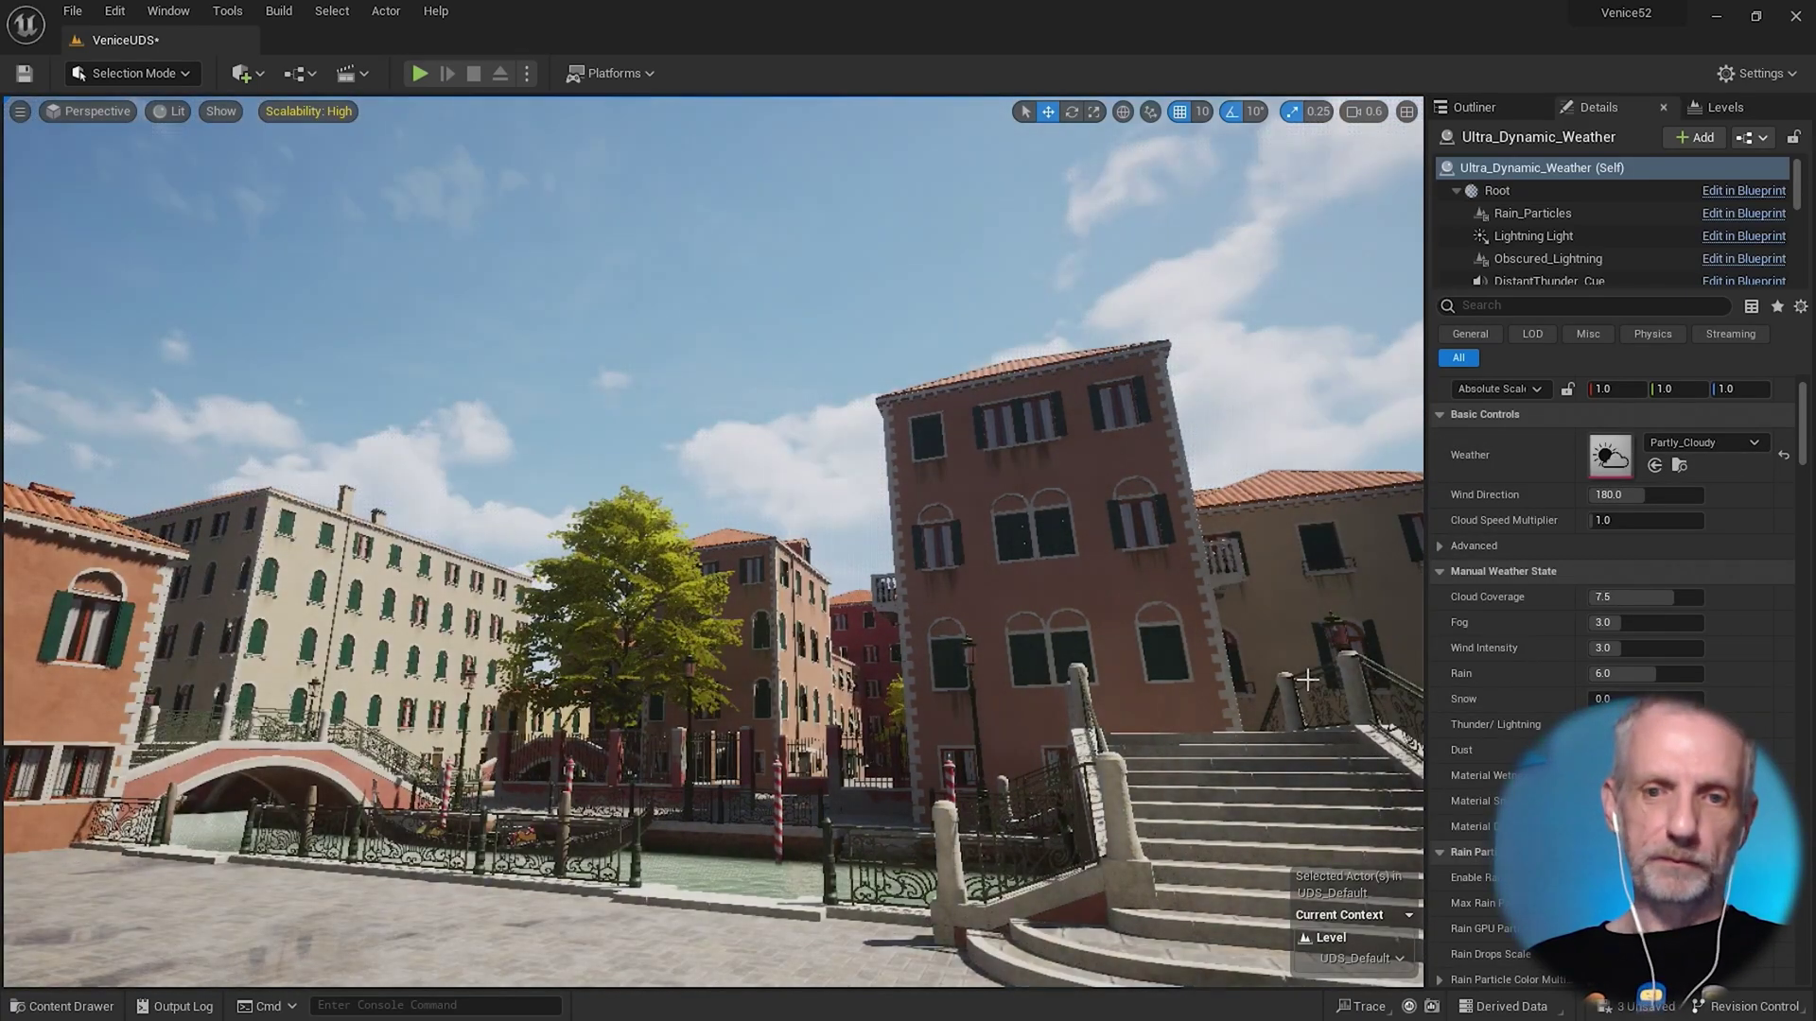
{"action": "right_click_drag", "start_coordinate": [1271, 686], "coordinate": [1237, 725]}
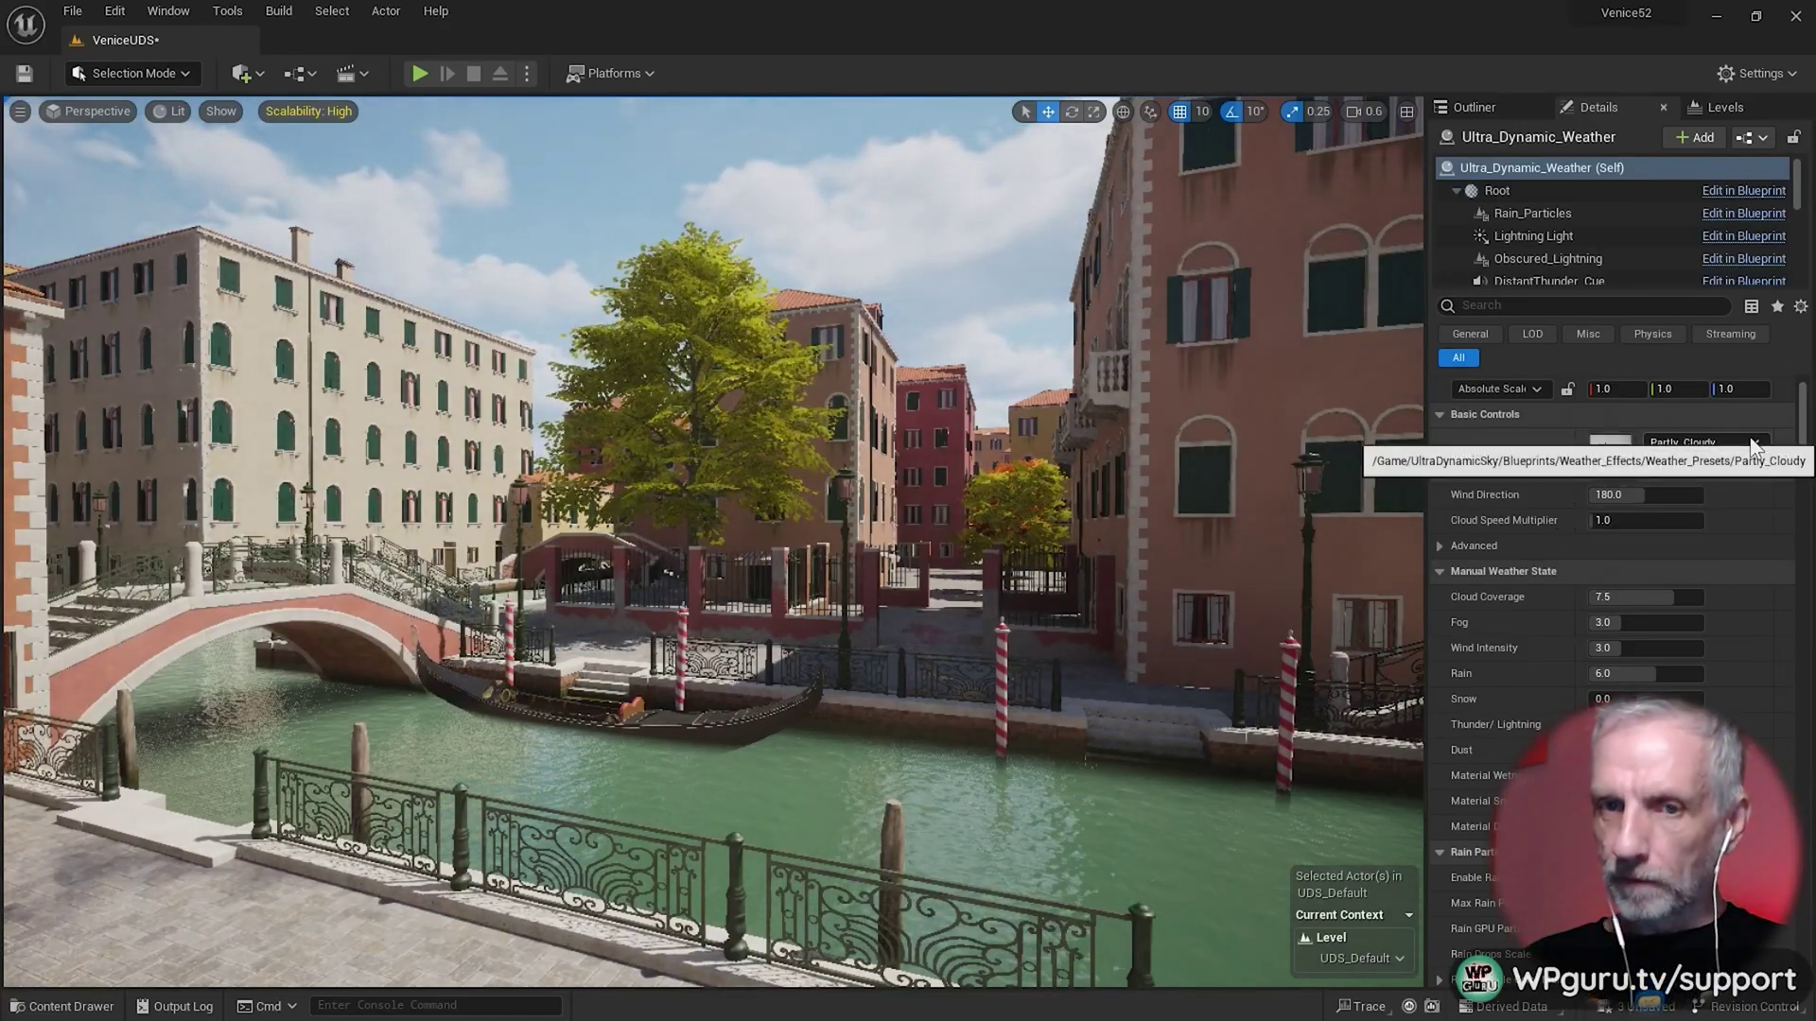
- Set the Cloud Speed Multiplier to 5 and watch the clouds moving above the buildings
{"action": "right_click_drag", "start_coordinate": [1323, 624], "coordinate": [1333, 554]}
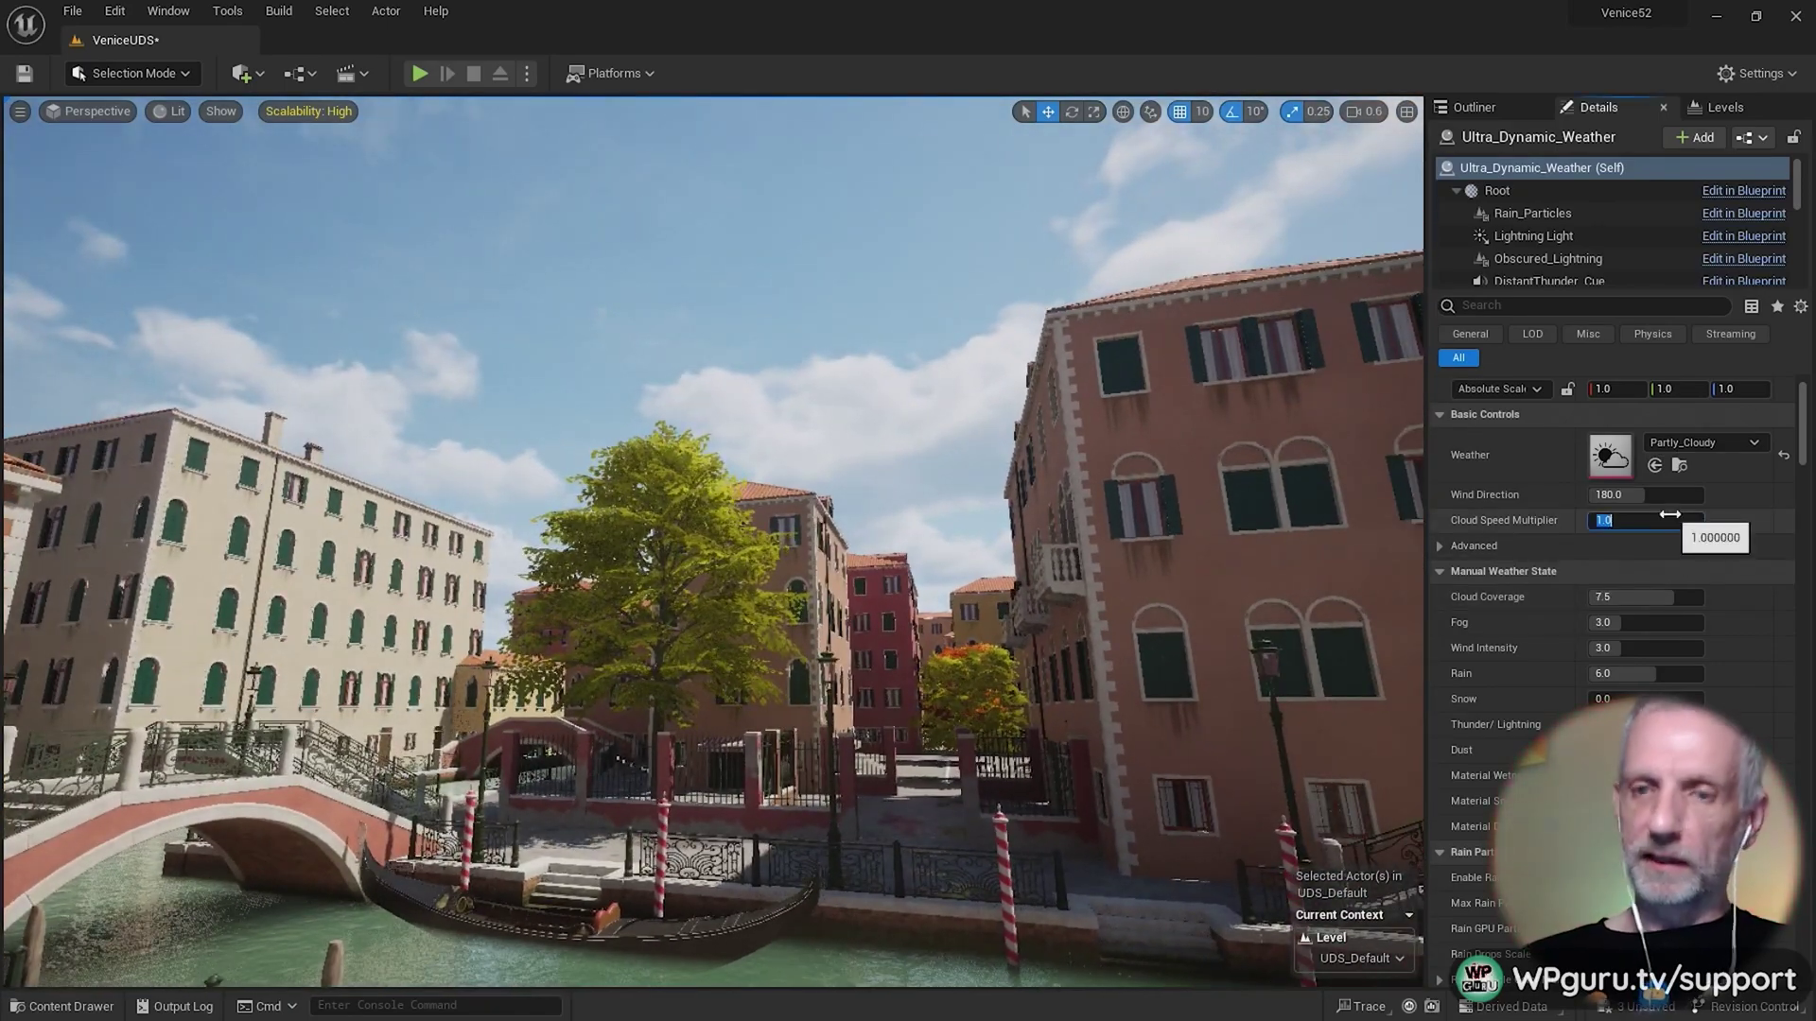
{"action": "type", "text": "5"}
{"action": "key", "text": "Return"}
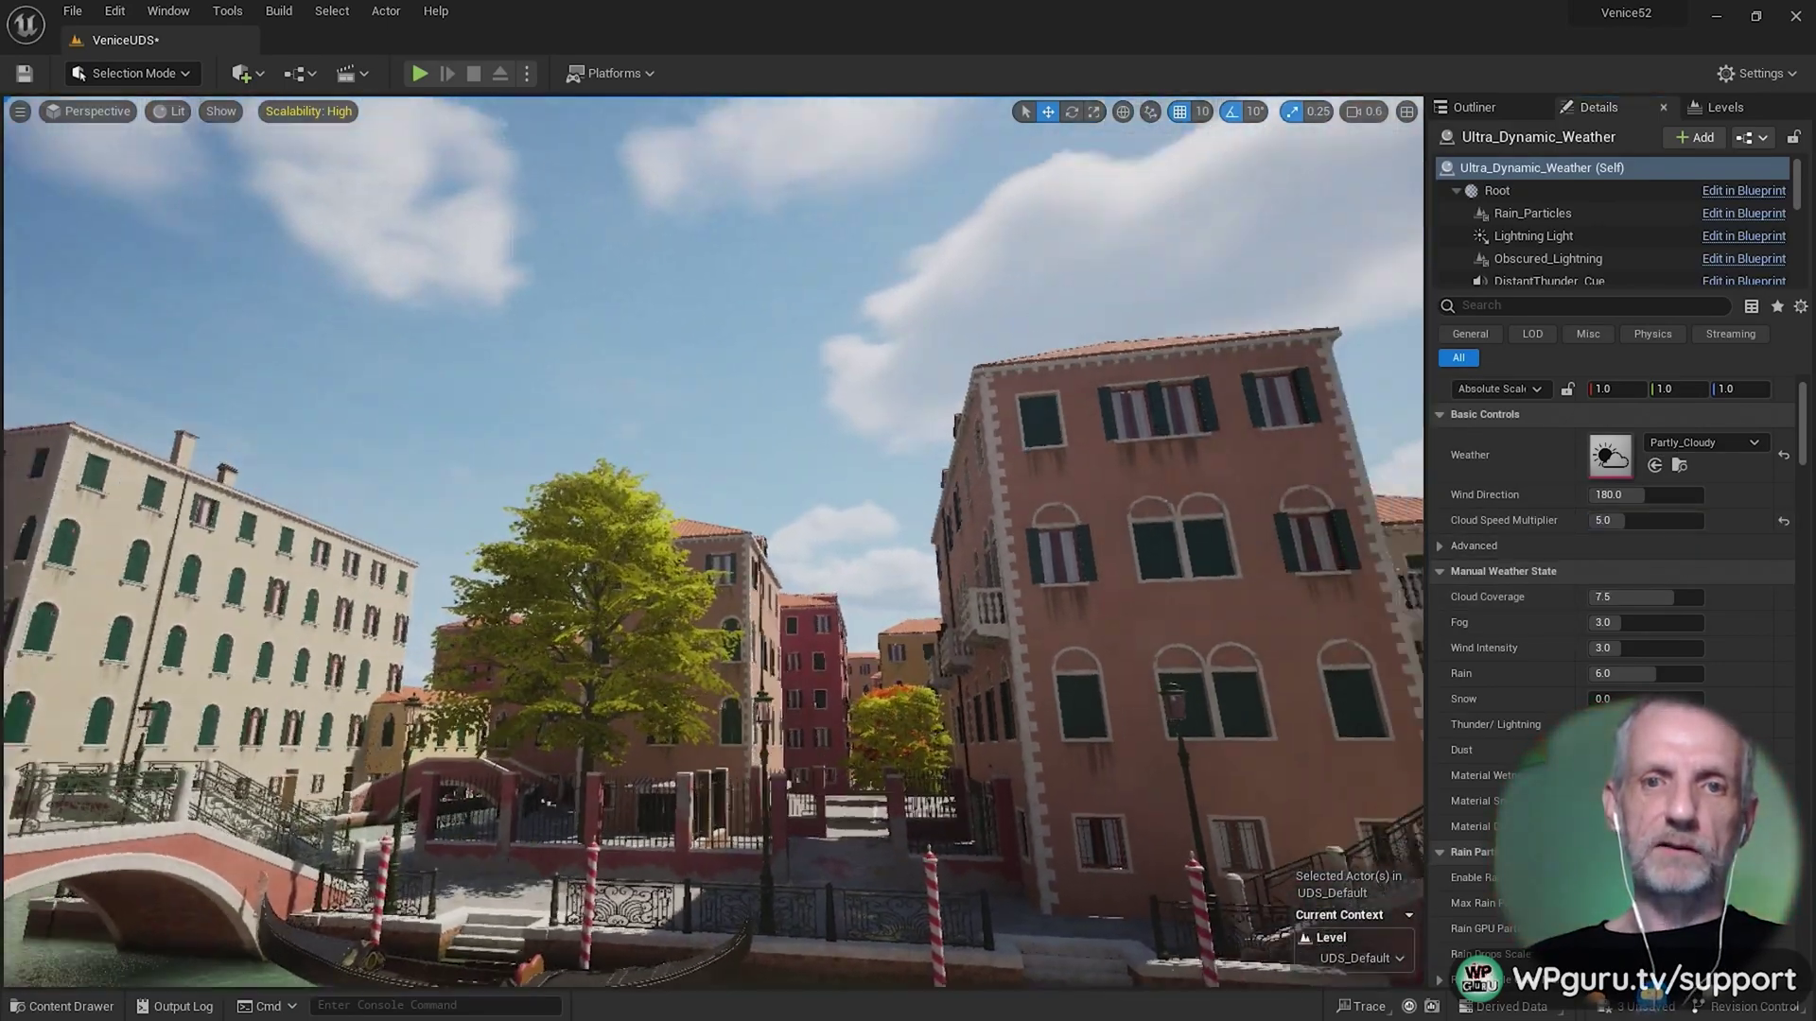
{"action": "right_click_drag", "start_coordinate": [713, 541], "coordinate": [827, 494]}
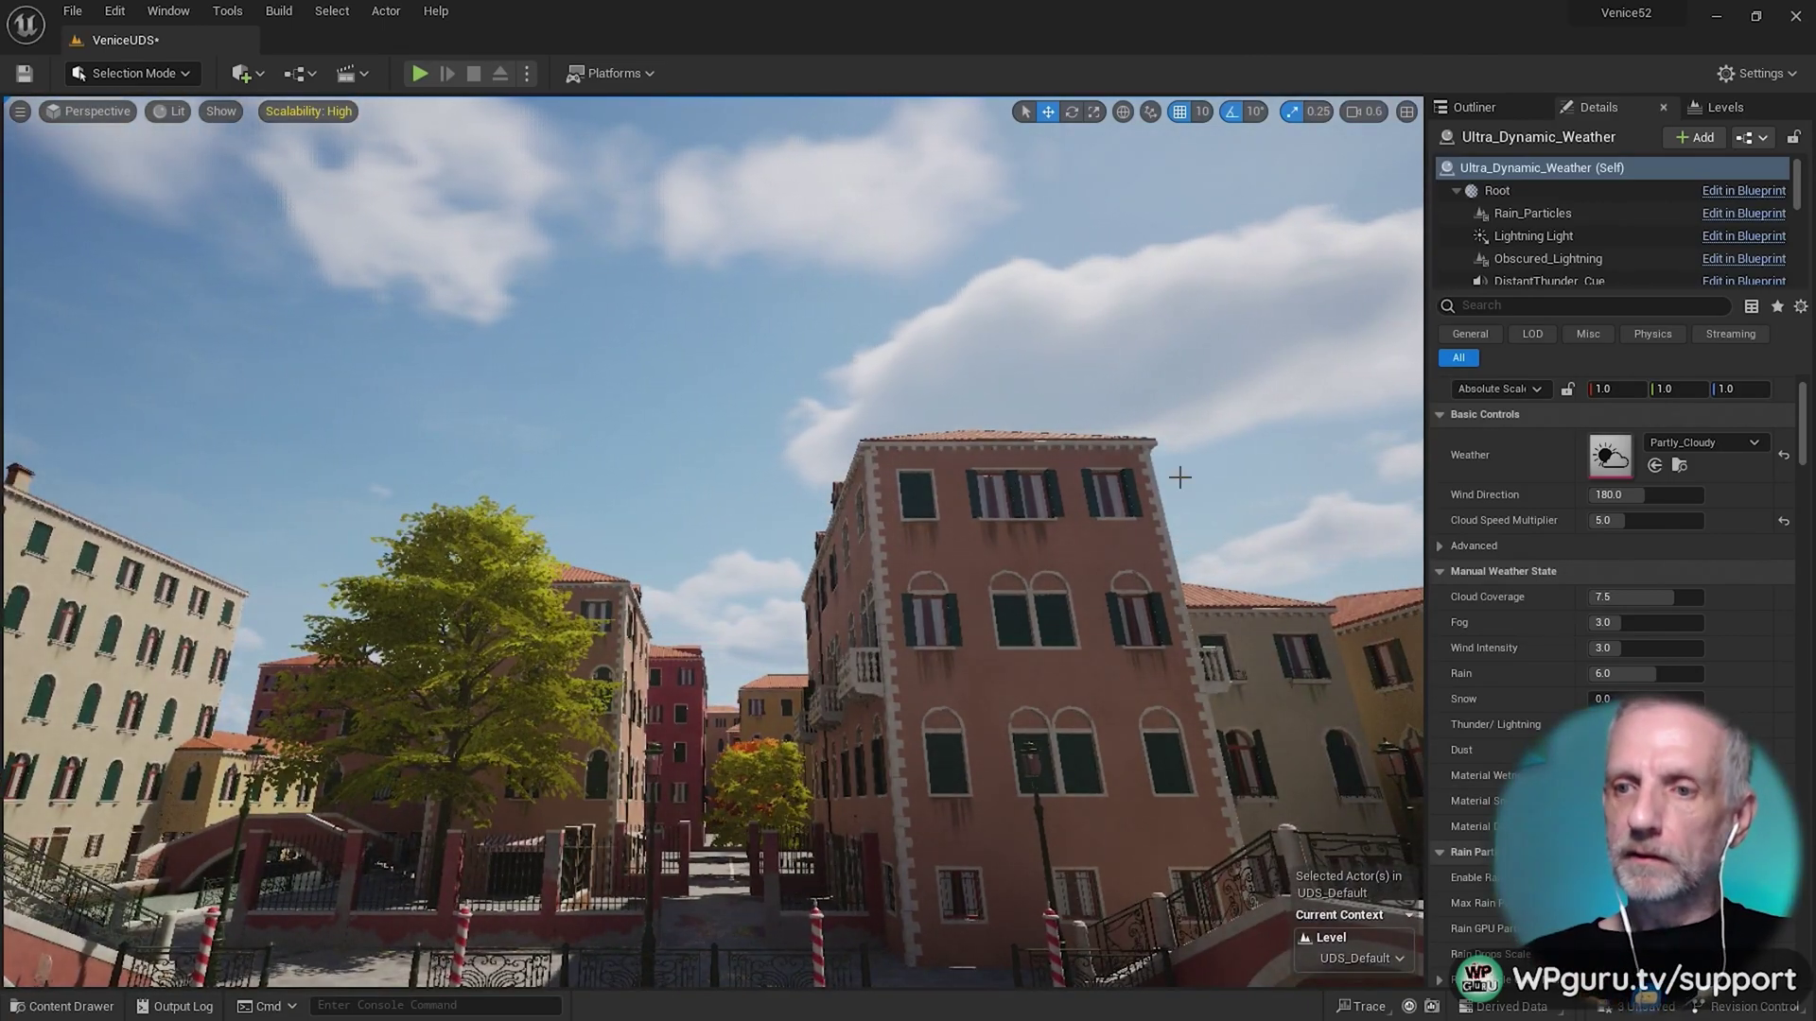
- Raise the Cloud Speed Multiplier to 10 and watch the clouds
{"action": "left_click", "coordinate": [1666, 520]}
{"action": "type", "text": "10"}
{"action": "key", "text": "Return"}
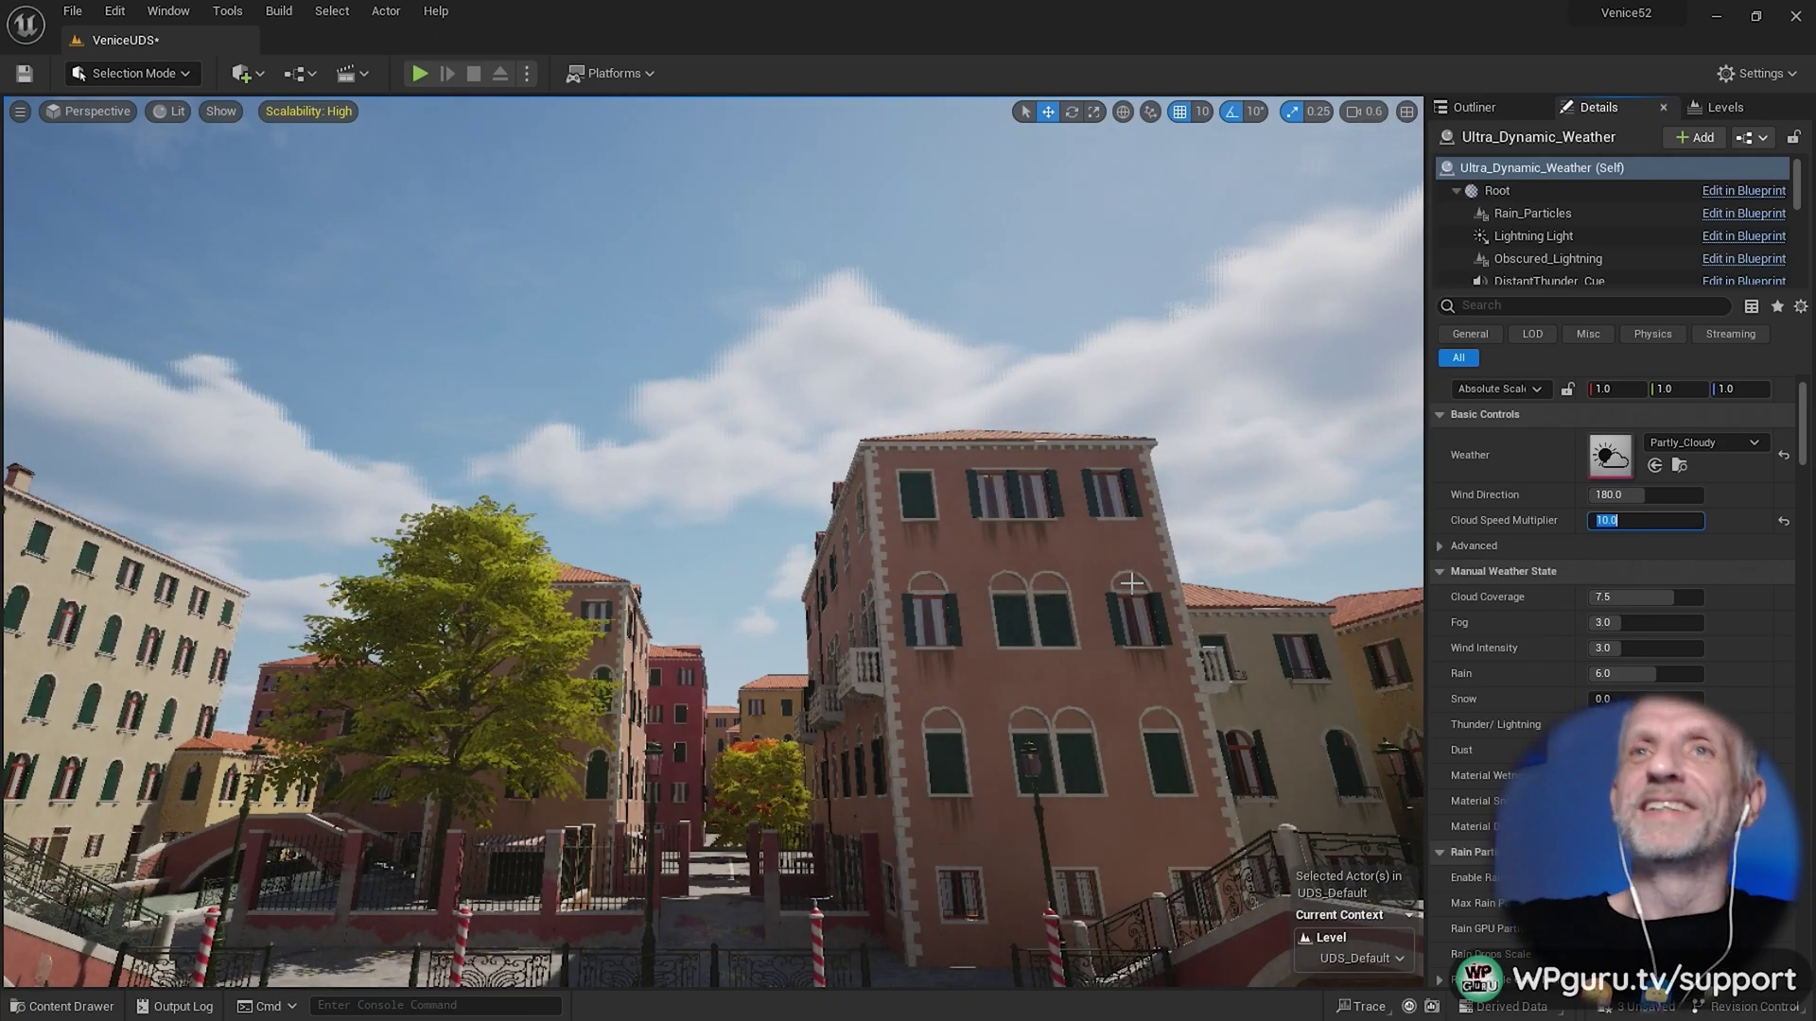
- Change the weather preset to Rain and inspect the puddles and raindrops on the paving beside the canal
{"action": "left_click", "coordinate": [1725, 442]}
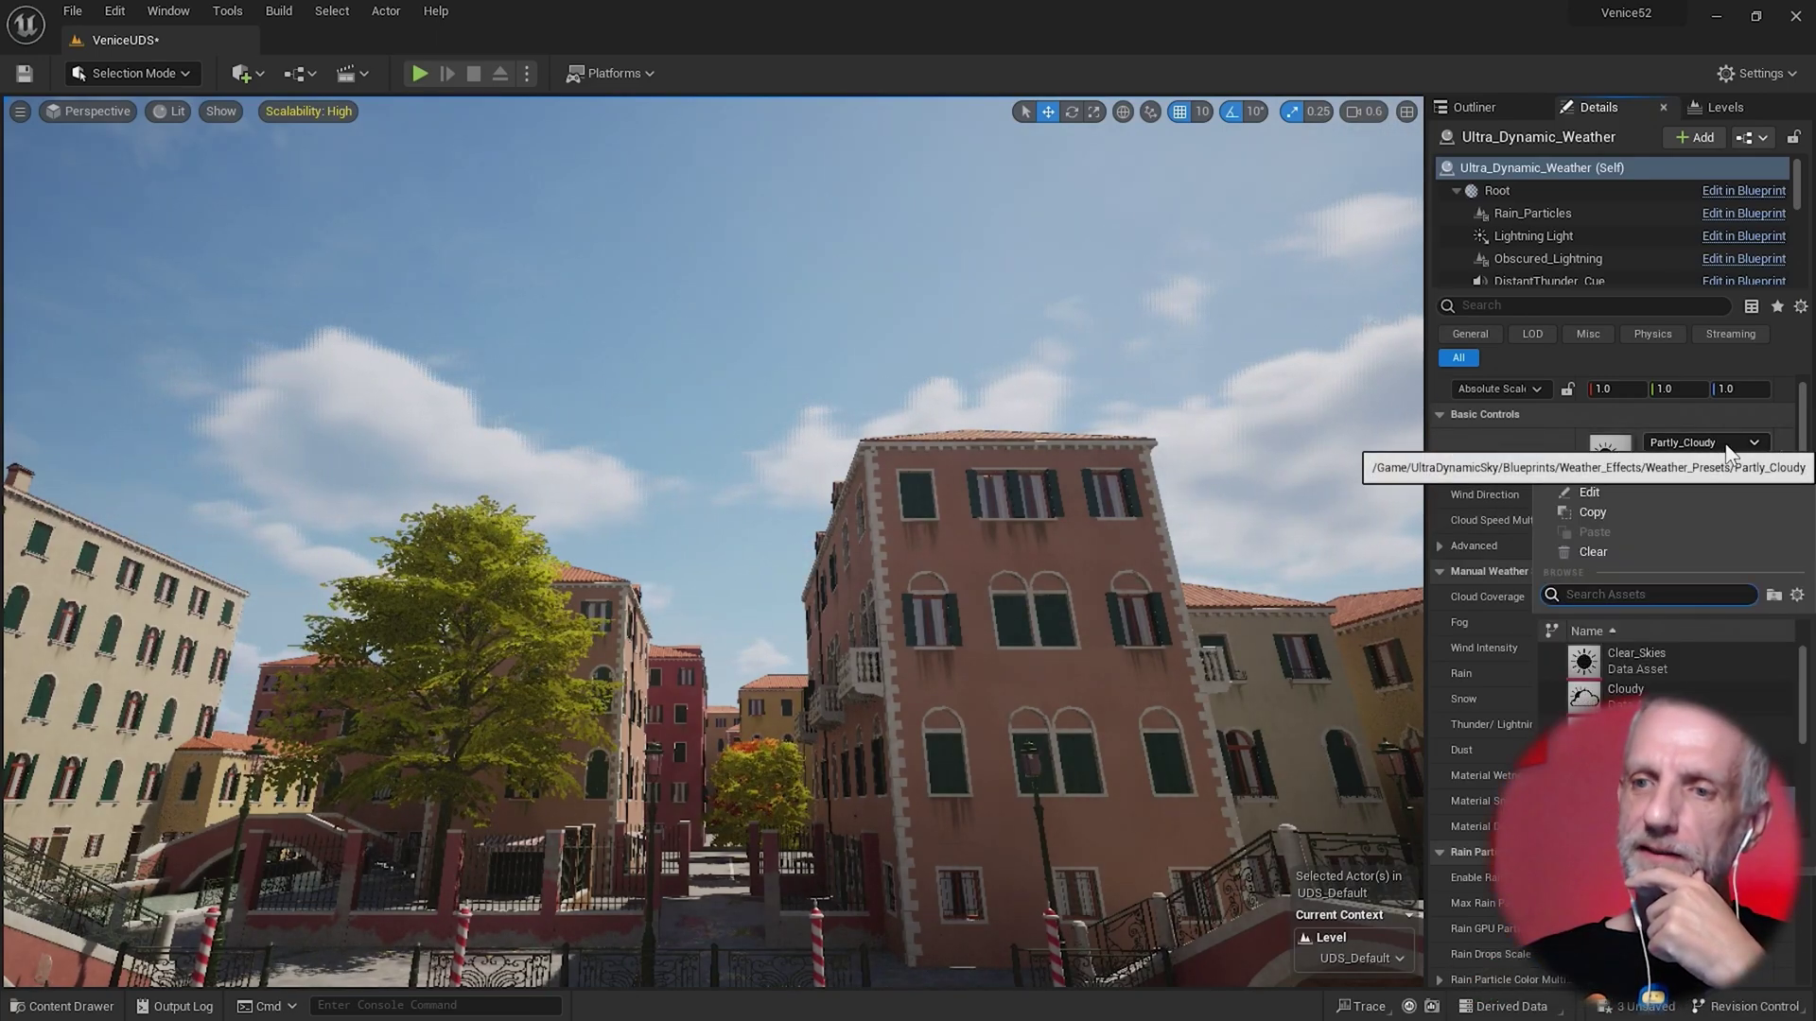
{"action": "left_click", "coordinate": [1683, 720]}
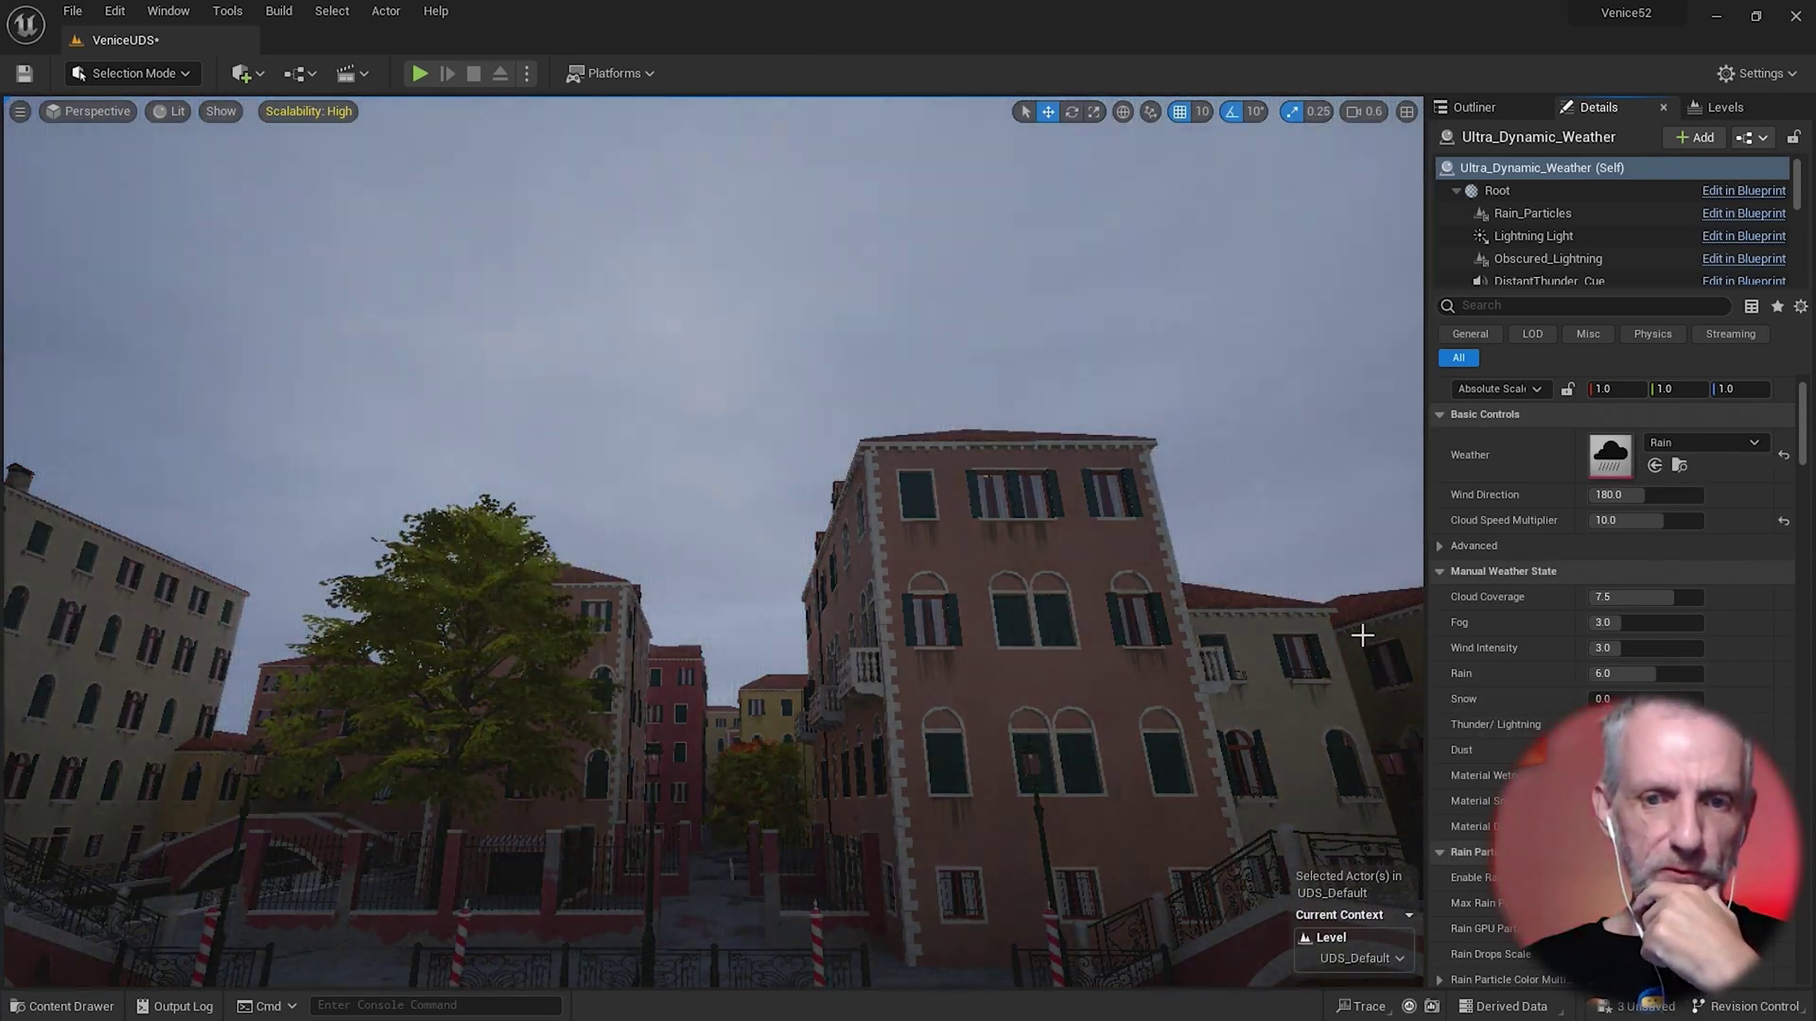
{"action": "right_click_drag", "start_coordinate": [1362, 636], "coordinate": [1295, 918]}
{"action": "key", "text": "q"}
{"action": "right_click_drag", "start_coordinate": [1362, 861], "coordinate": [1337, 638]}
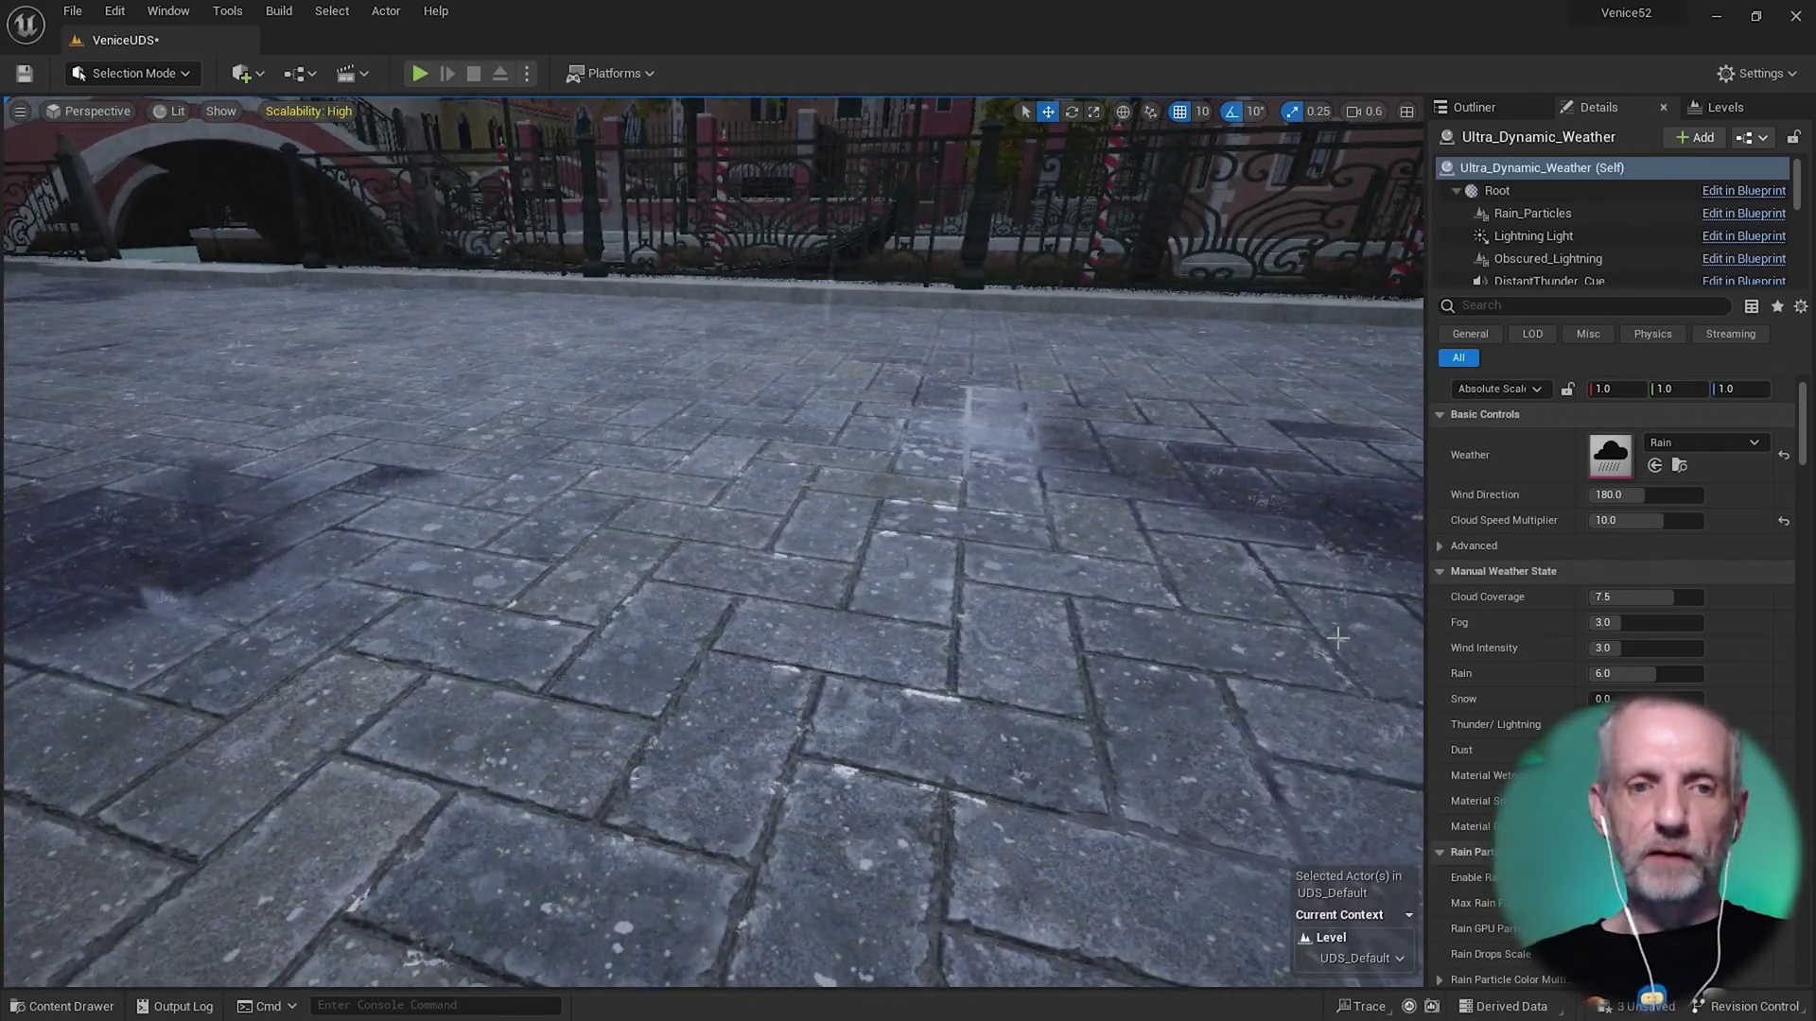
{"action": "key", "text": "a"}
{"action": "right_click_drag", "start_coordinate": [1338, 638], "coordinate": [1286, 624]}
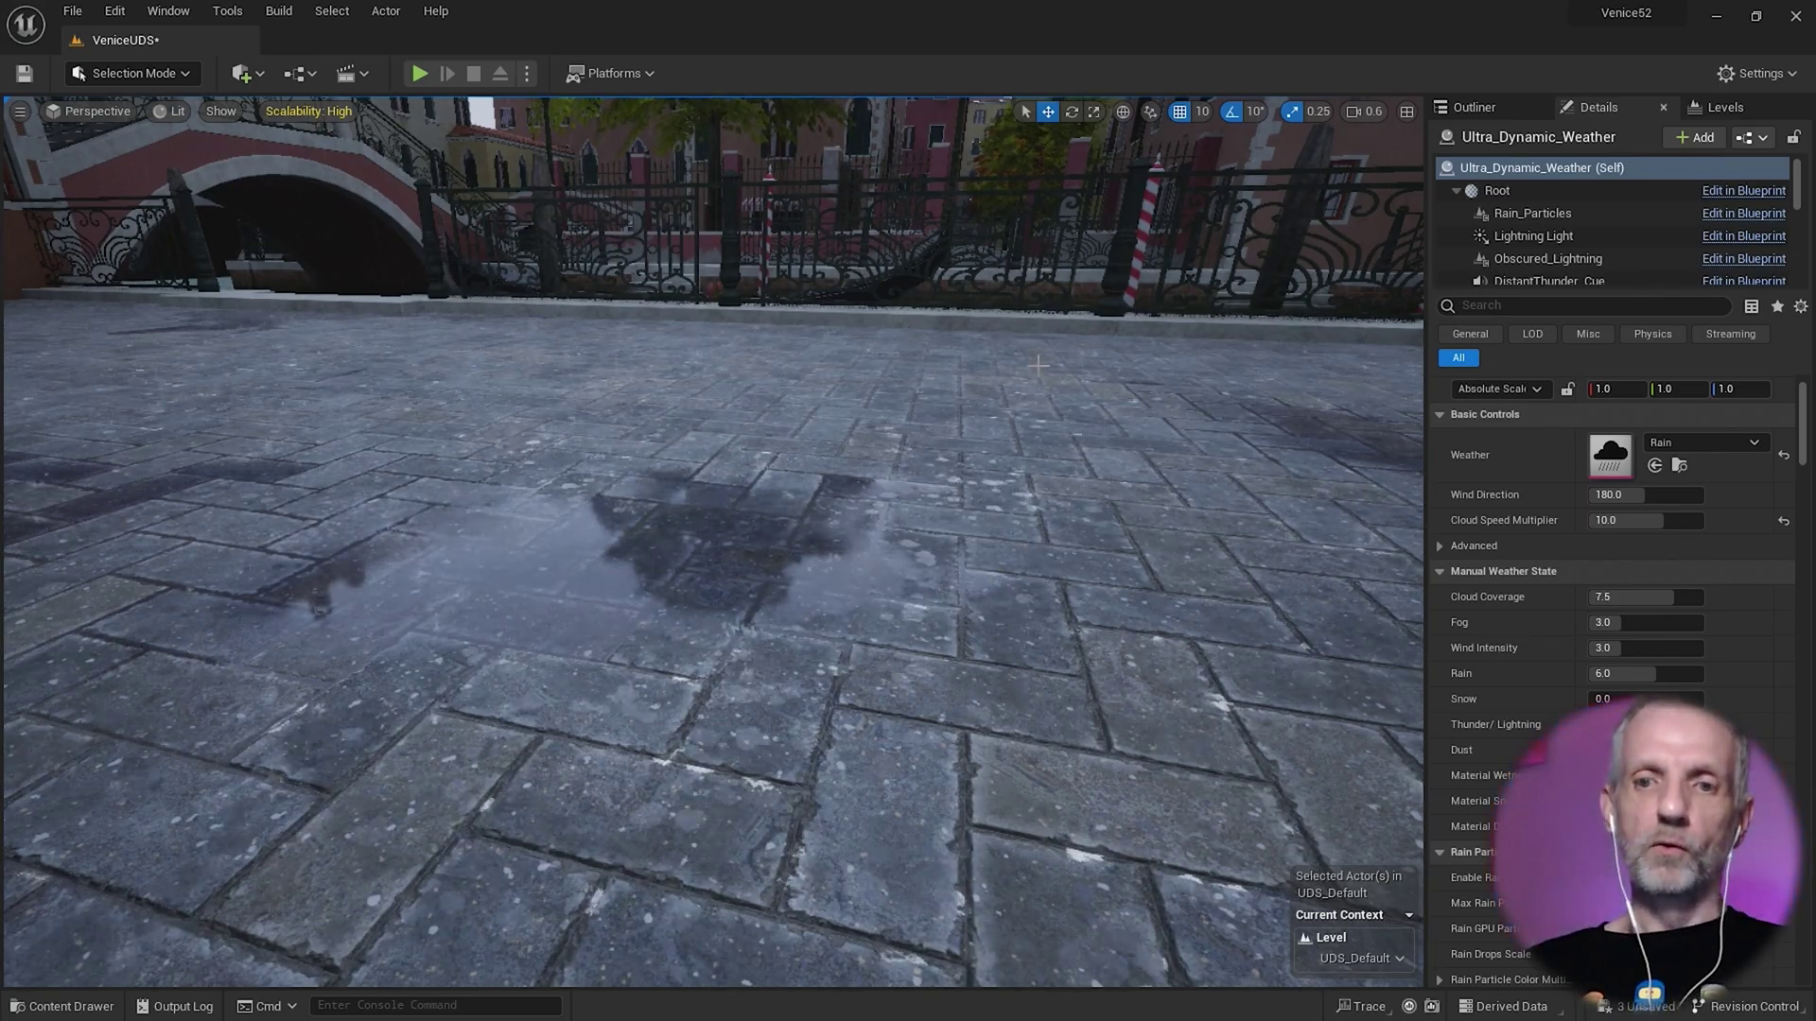
{"action": "right_click_drag", "start_coordinate": [1037, 364], "coordinate": [1094, 304]}
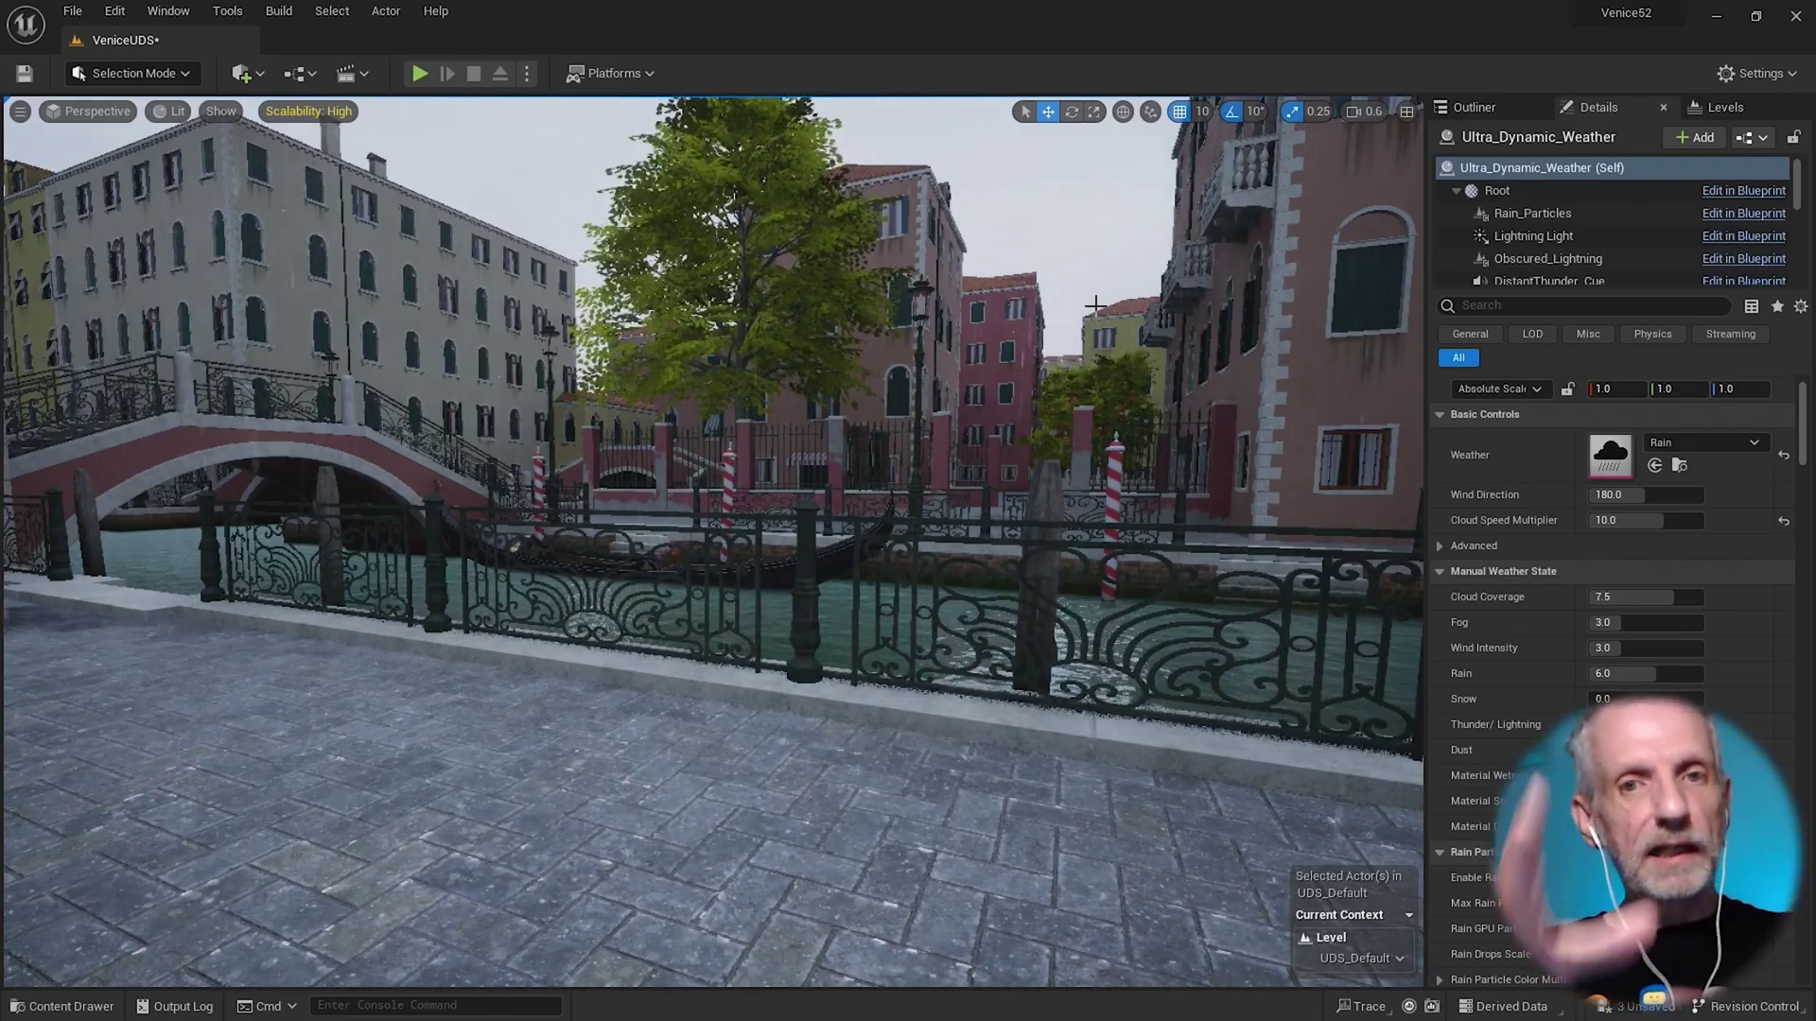
- Change the weather preset to Rain_Light and view the canal side from near the ground
{"action": "left_click", "coordinate": [1751, 443]}
{"action": "scroll", "coordinate": [1739, 667], "scroll_direction": "down", "scroll_amount": 2}
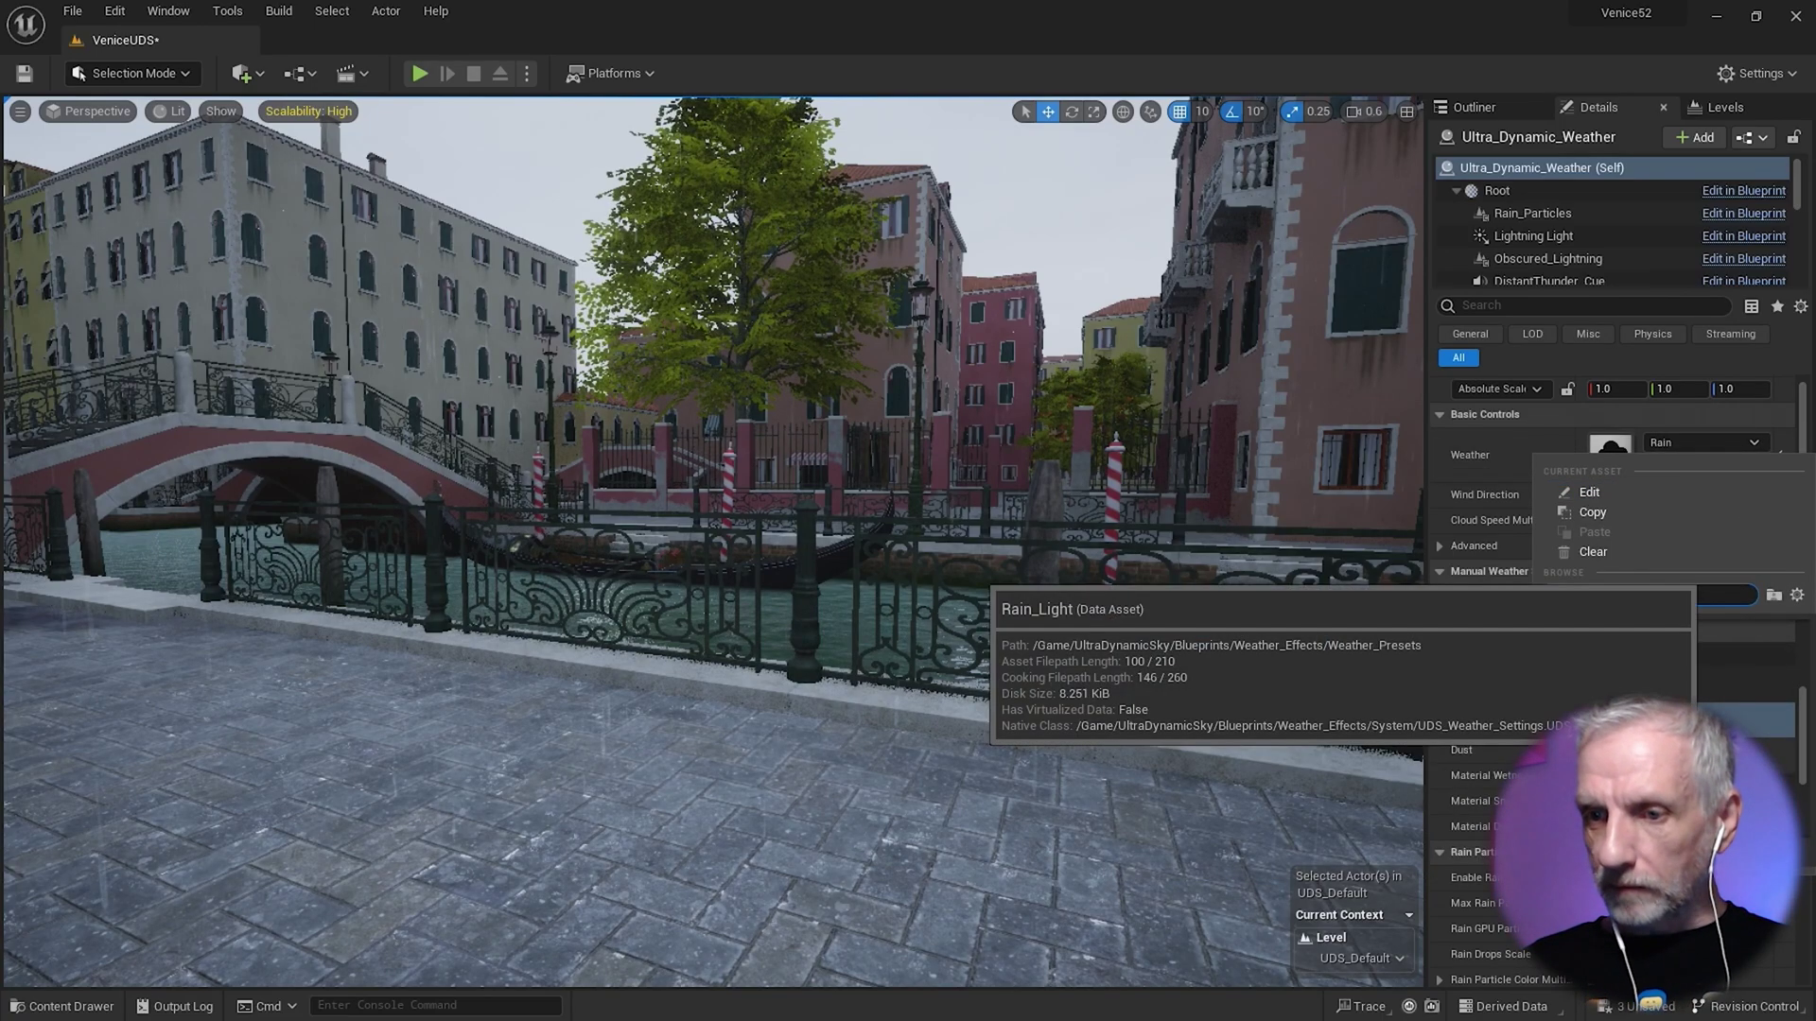
{"action": "left_click", "coordinate": [1751, 745]}
{"action": "right_click_drag", "start_coordinate": [1077, 644], "coordinate": [1025, 480]}
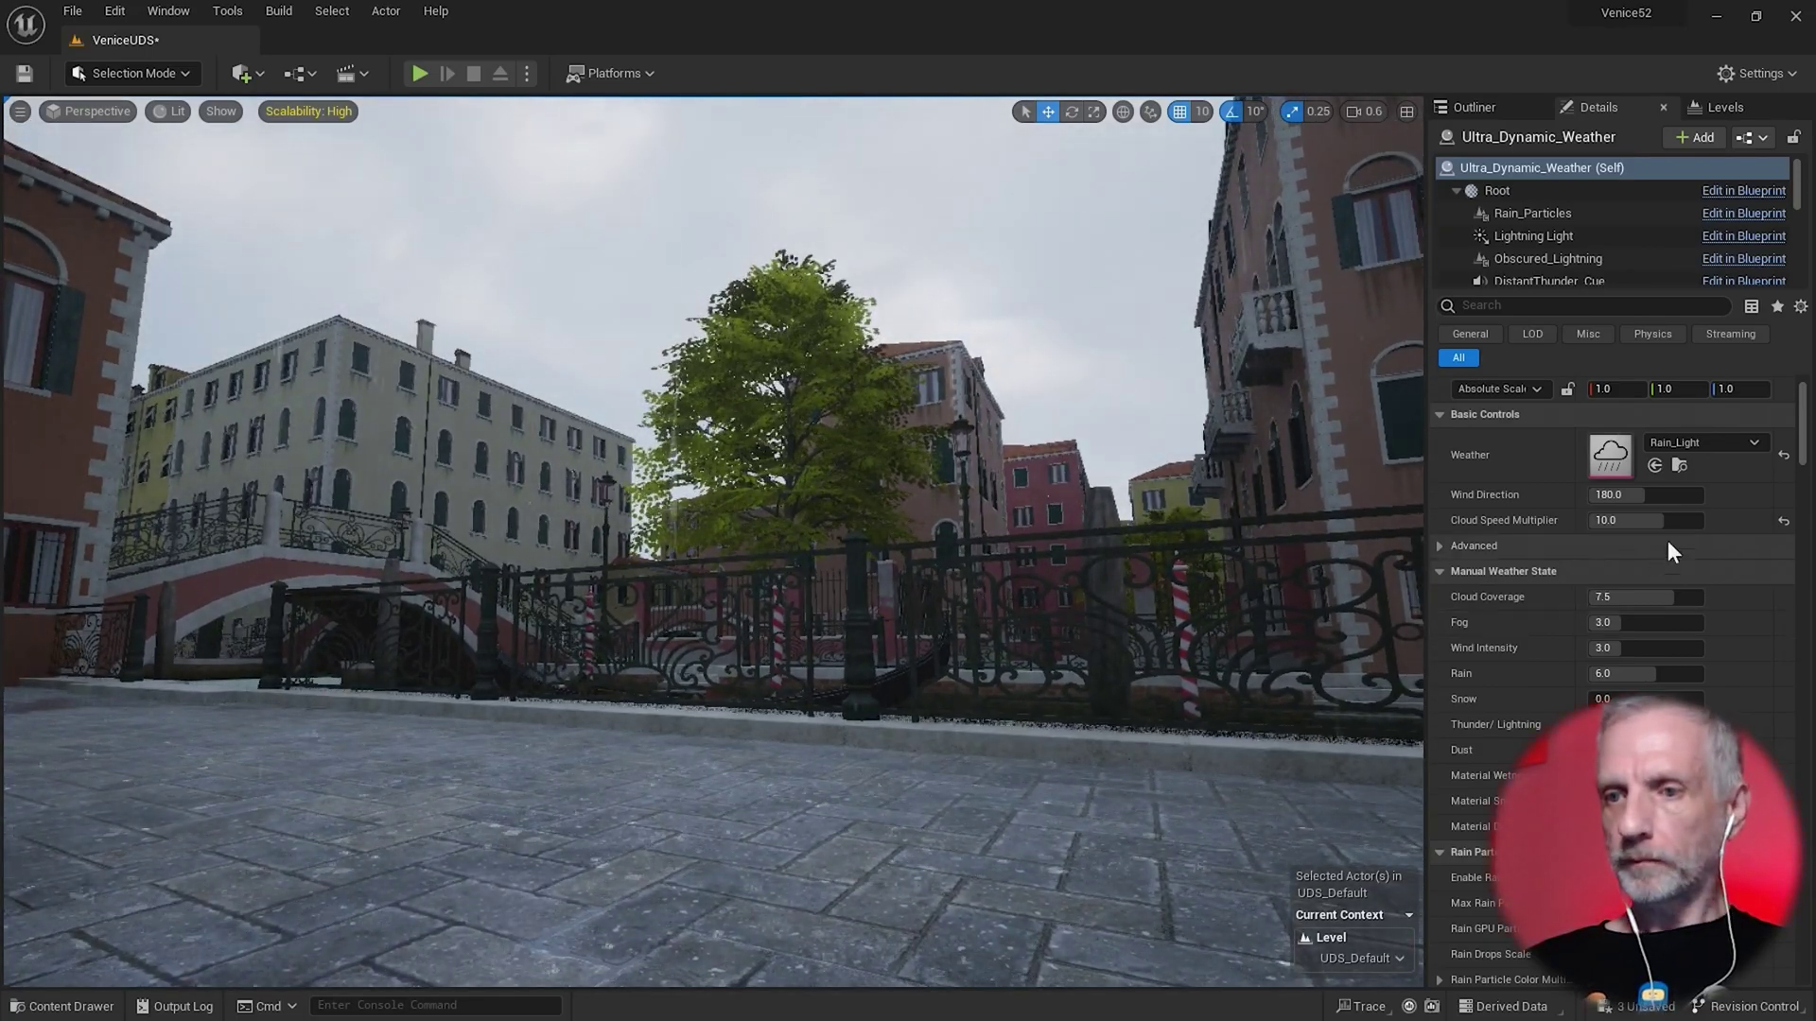
- Change the weather preset to Rain_Thunderstorm and look around the canal side
{"action": "left_click", "coordinate": [1732, 440]}
{"action": "scroll", "coordinate": [1728, 660], "scroll_direction": "down", "scroll_amount": 2}
{"action": "left_click", "coordinate": [1692, 662]}
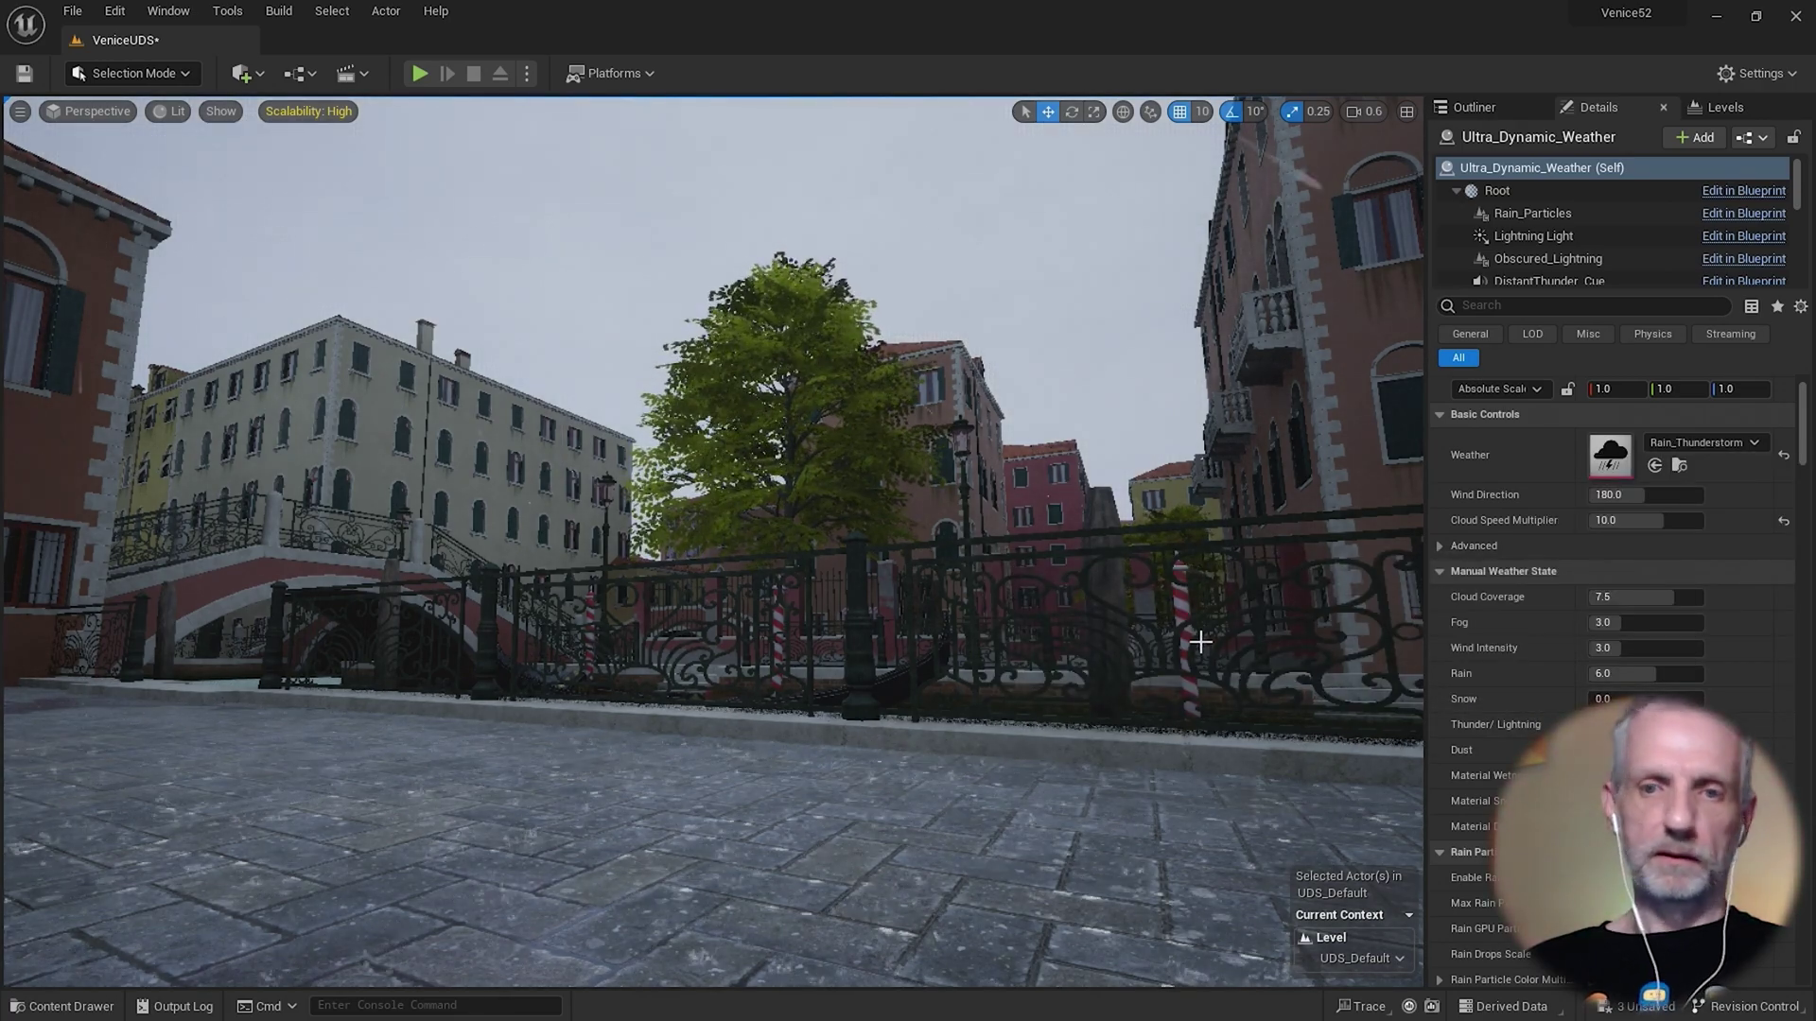
{"action": "key", "text": "a"}
{"action": "right_click_drag", "start_coordinate": [1200, 641], "coordinate": [1315, 556]}
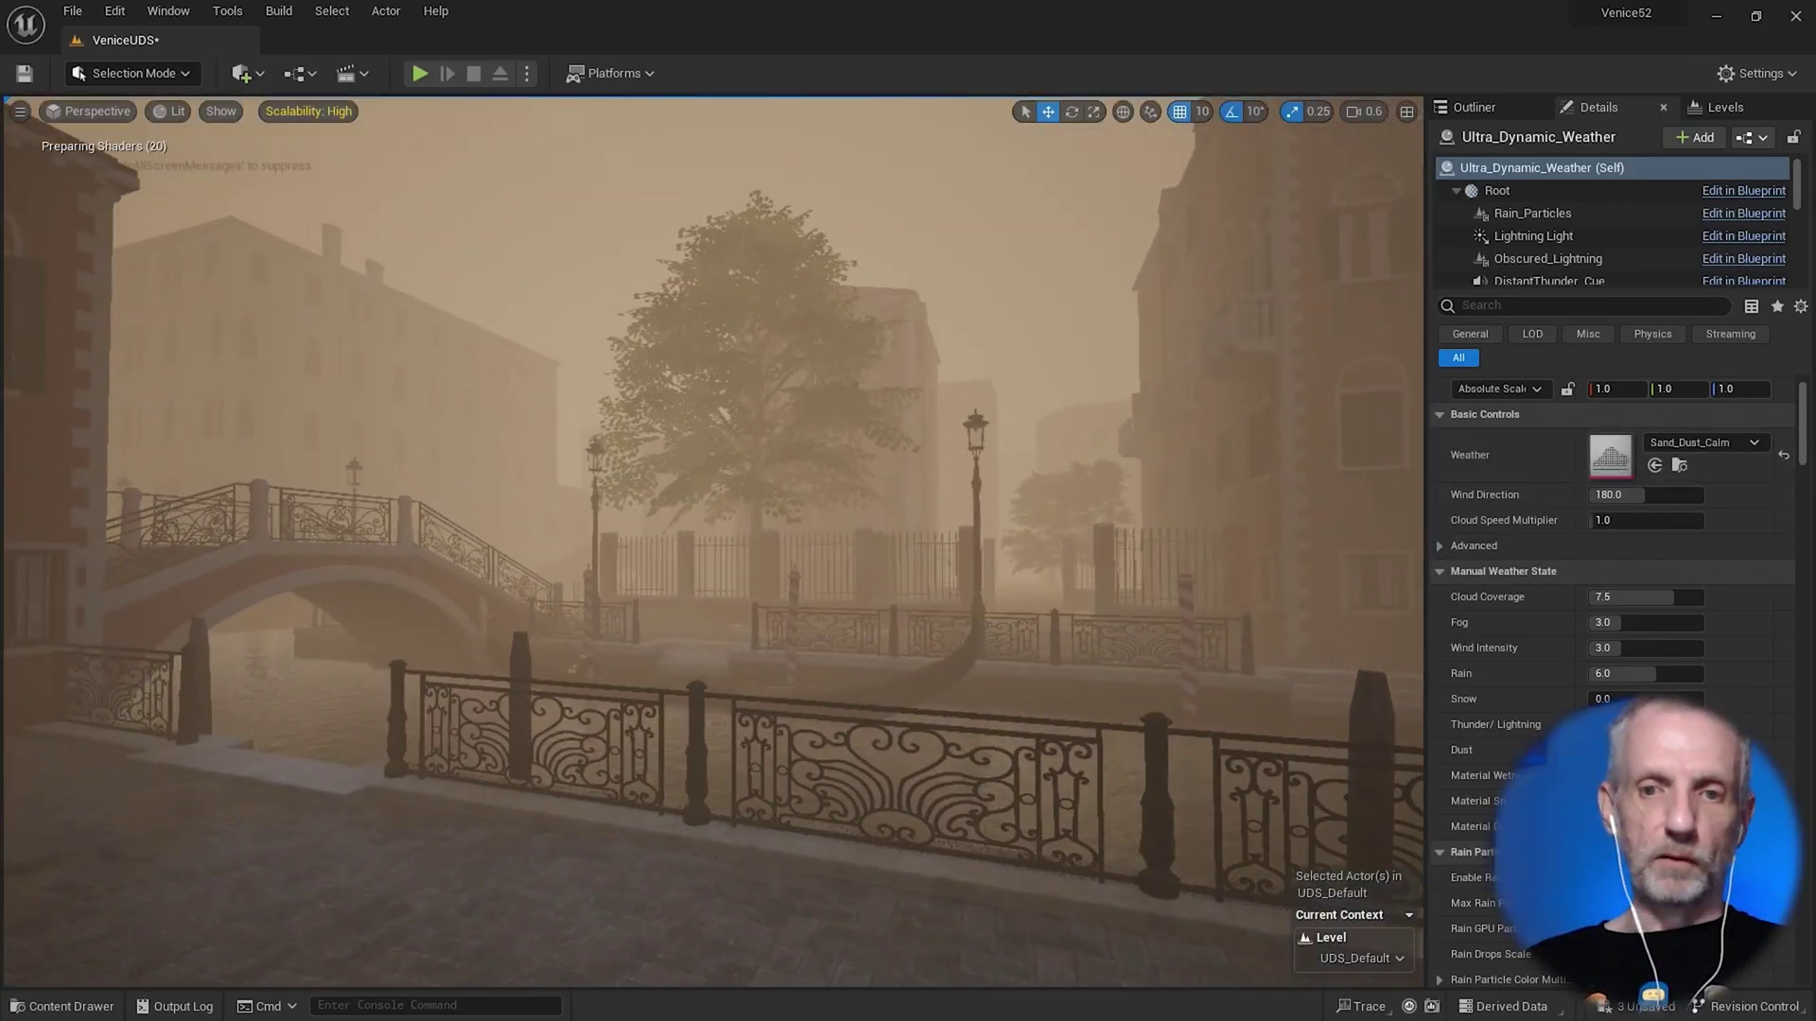
- Move towards the canal railing to examine the dust haze from the Sand_Dust_Calm preset
{"action": "key", "text": "w"}
{"action": "mouse_move", "coordinate": [713, 541]}
{"action": "right_mouse_down"}
{"action": "mouse_move", "coordinate": [757, 541]}
{"action": "mouse_move", "coordinate": [698, 542]}
{"action": "right_mouse_up"}
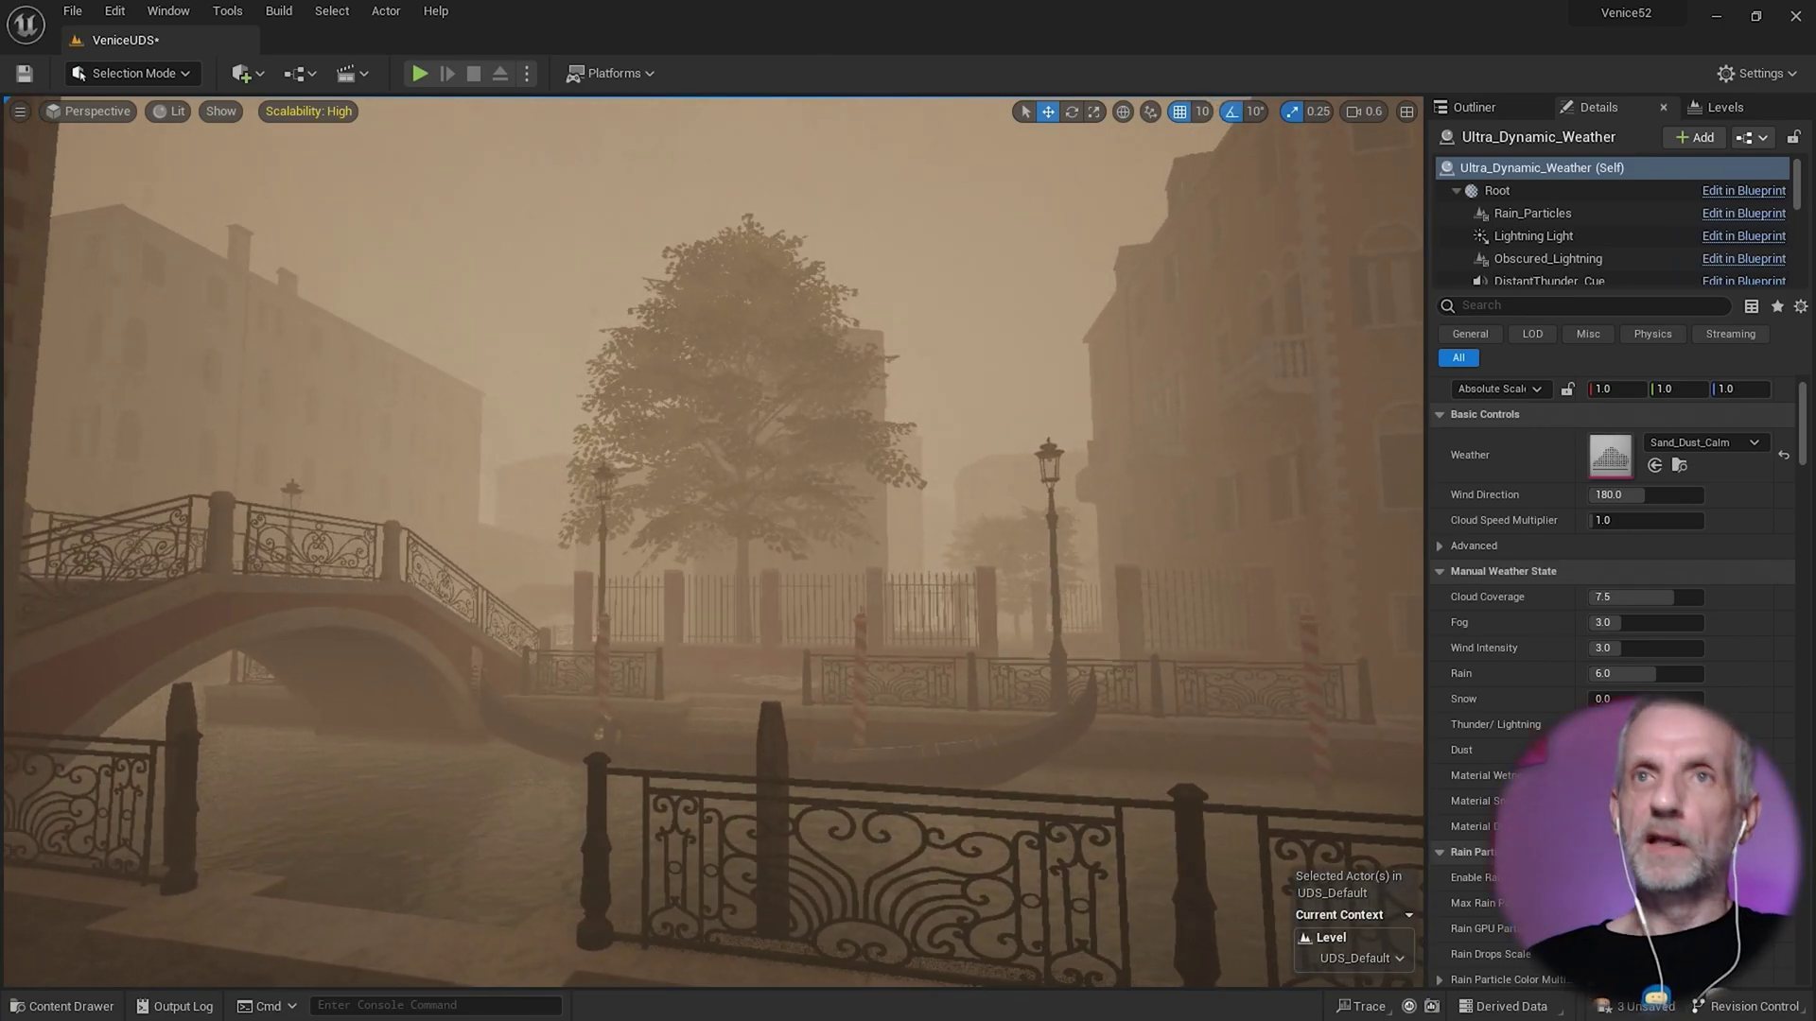
- Change the weather preset to Snow and check the falling snow and the paving beside the canal
{"action": "left_click", "coordinate": [1755, 442]}
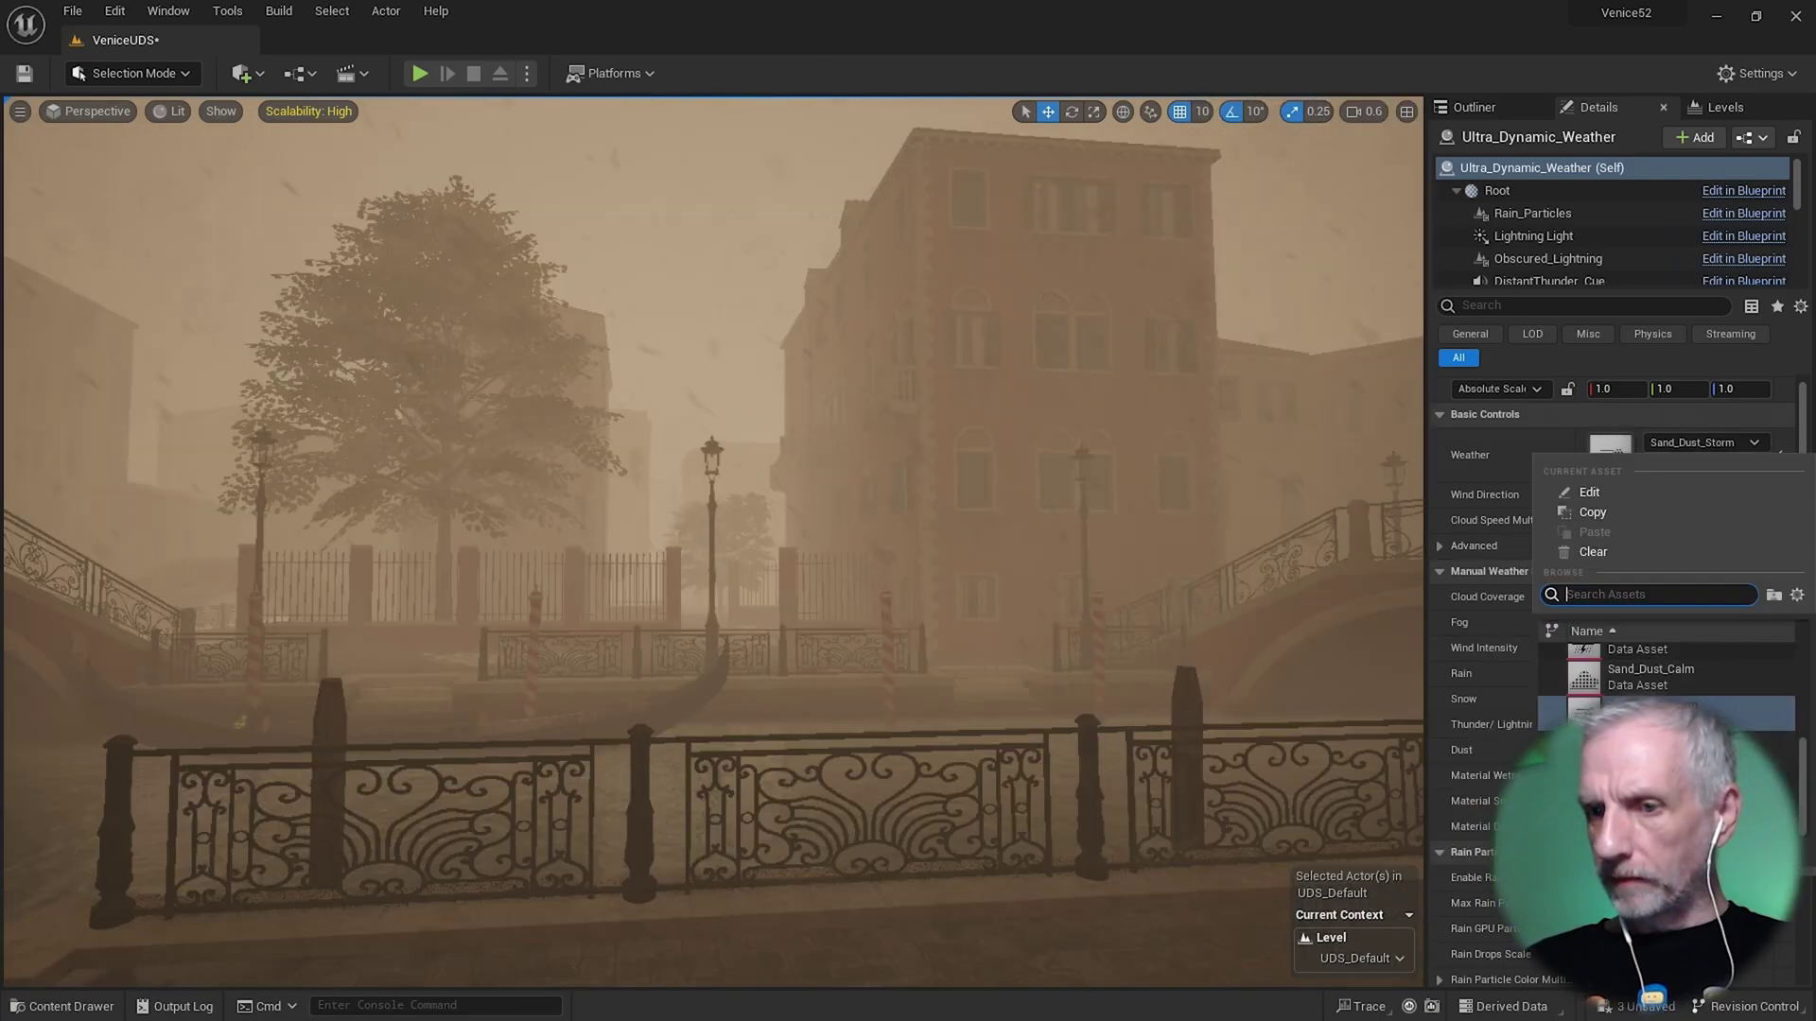
{"action": "left_click", "coordinate": [1664, 713]}
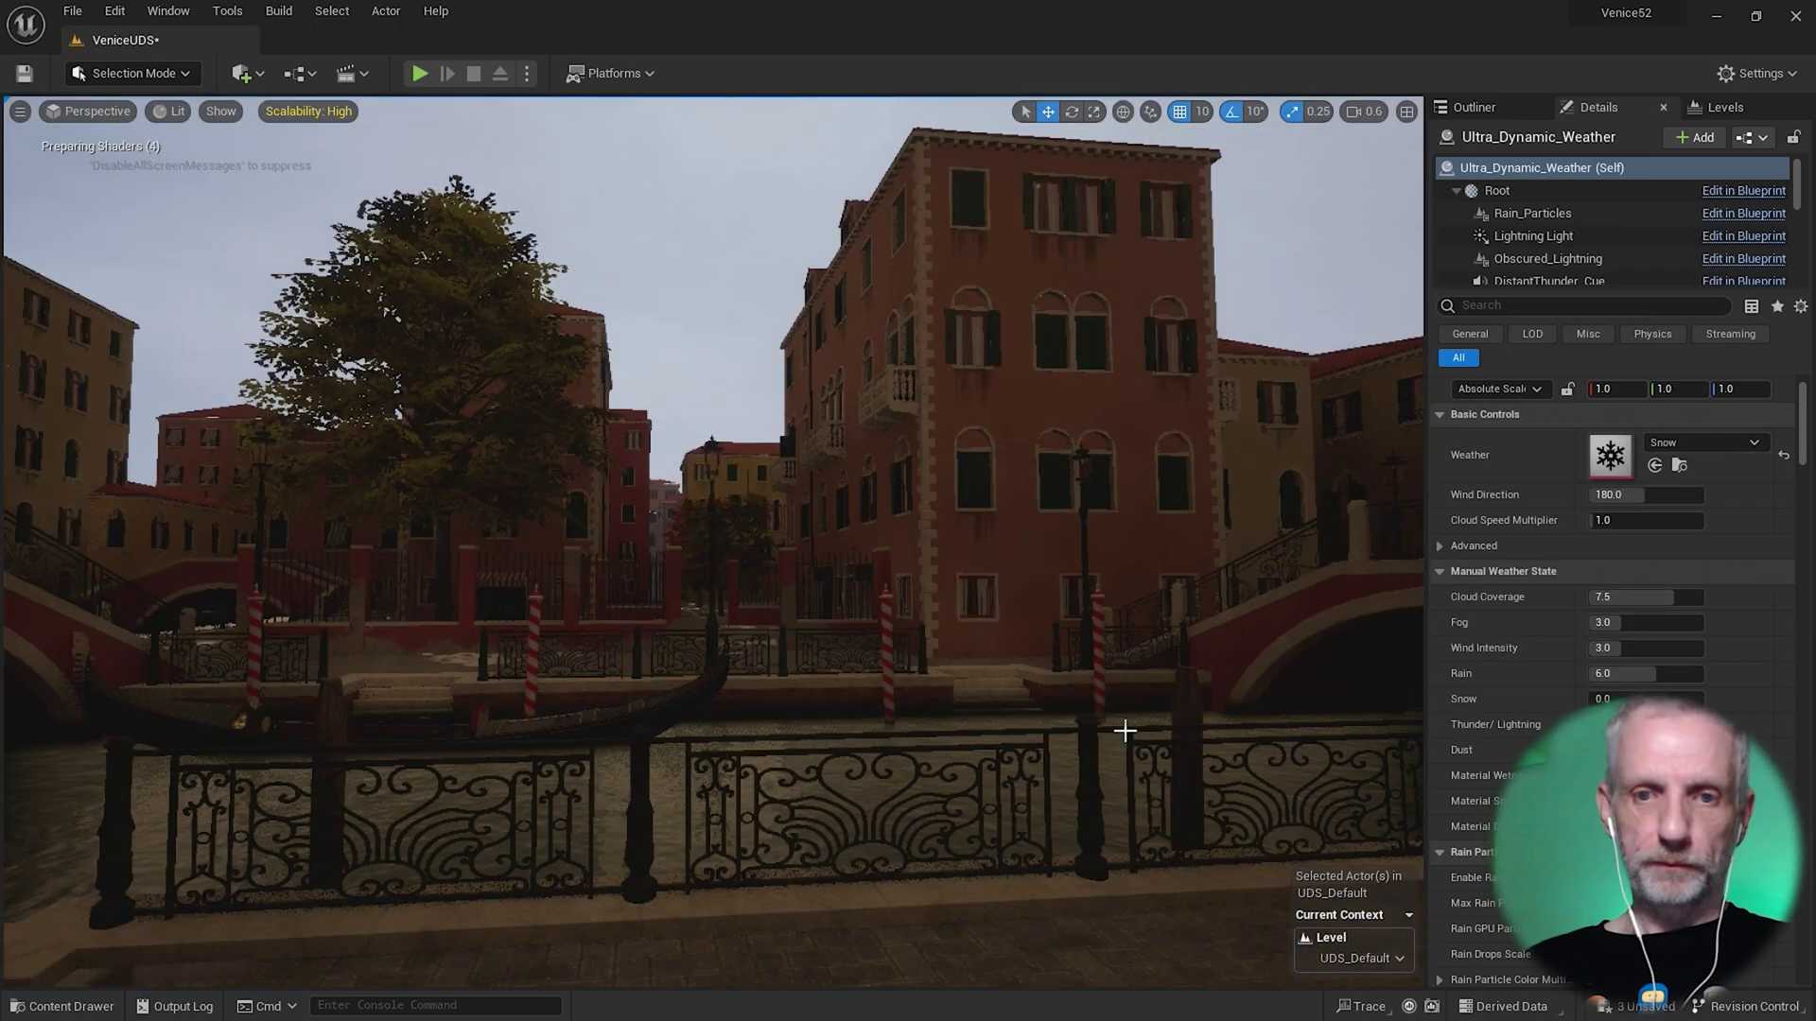
{"action": "scroll", "coordinate": [1124, 731], "scroll_direction": "down", "scroll_amount": 3}
{"action": "right_click_drag", "start_coordinate": [1123, 733], "coordinate": [1029, 696]}
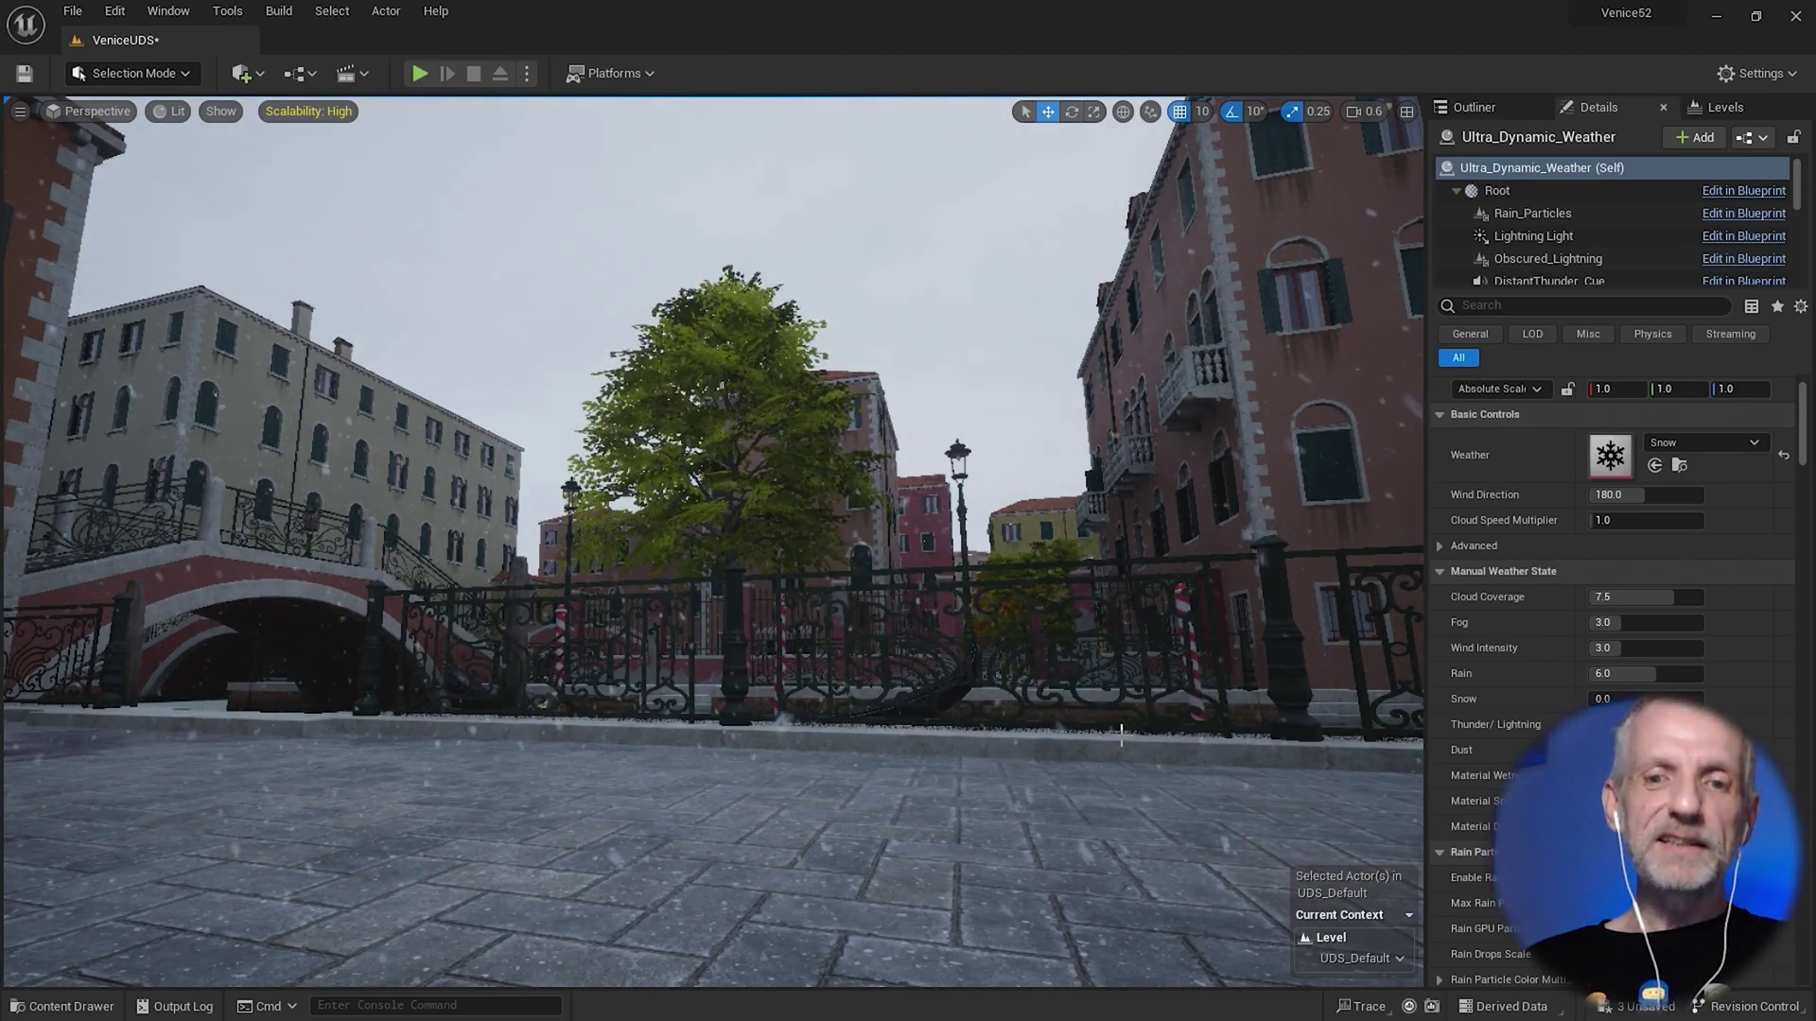
{"action": "right_click_drag", "start_coordinate": [1121, 734], "coordinate": [1095, 734]}
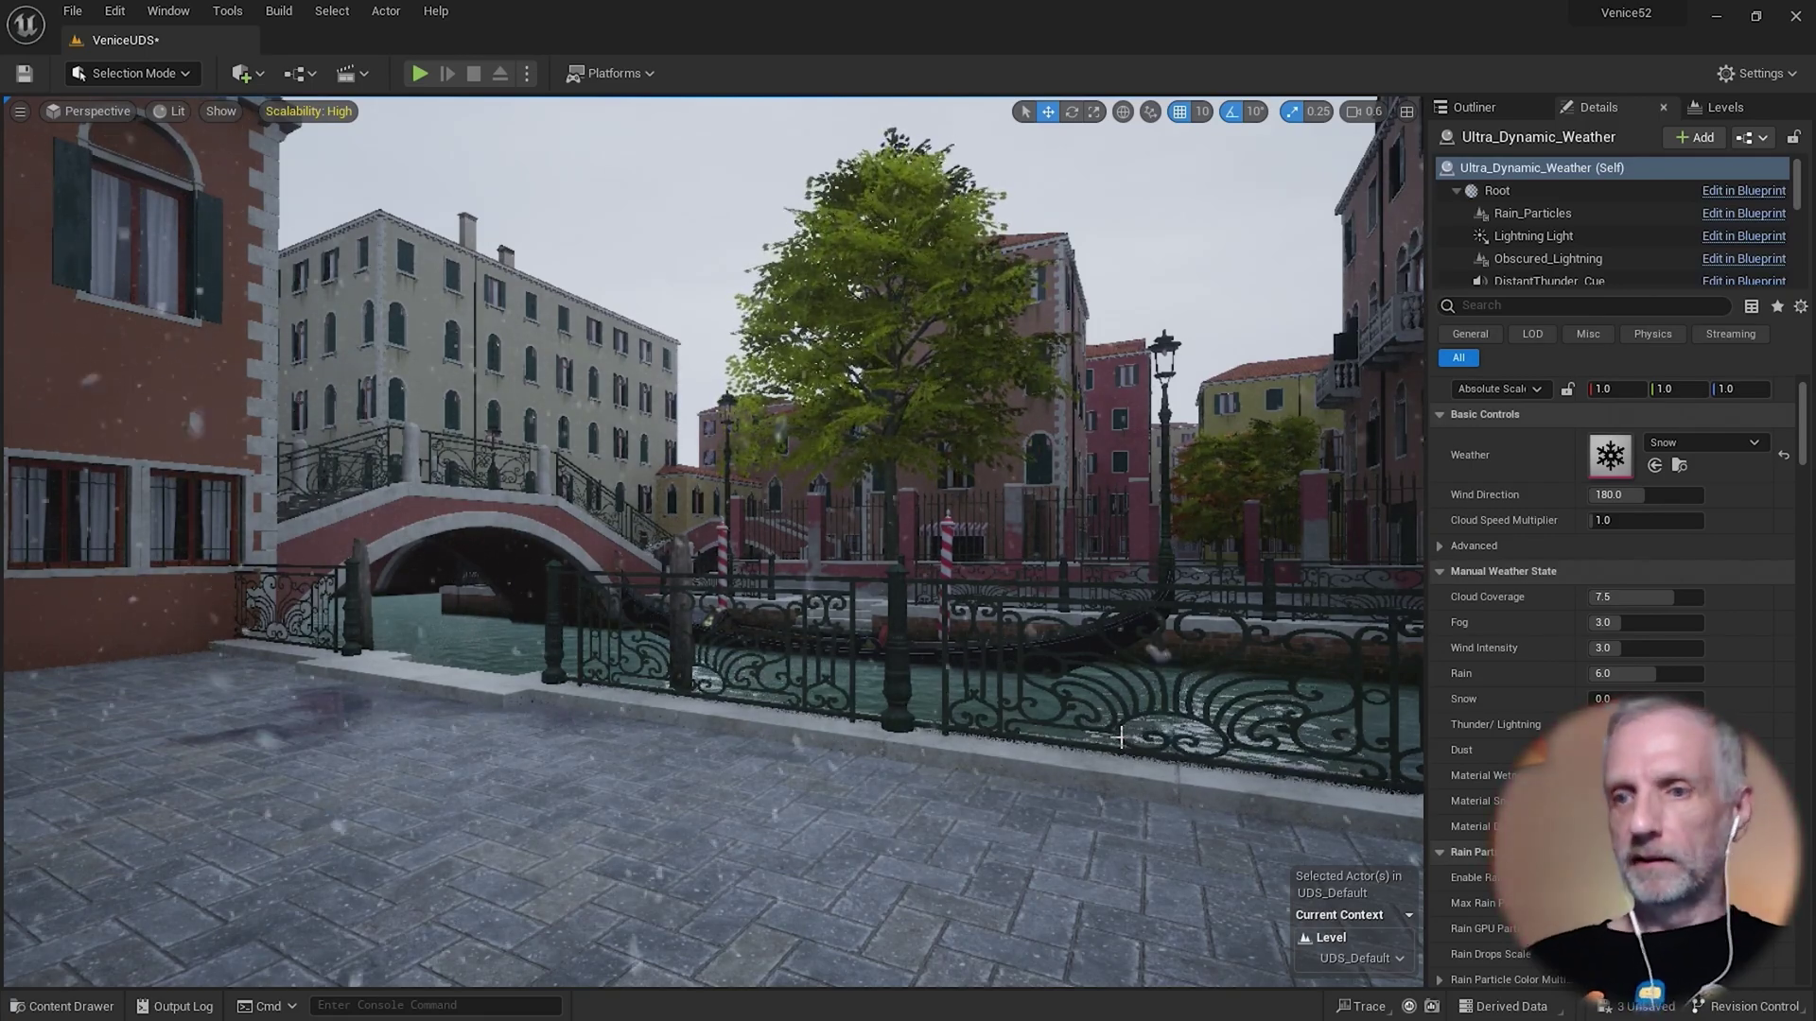
- Change the weather preset to Snow_Blizzard and look across the canal from the railing
{"action": "left_click", "coordinate": [1750, 441]}
{"action": "left_click", "coordinate": [1655, 794]}
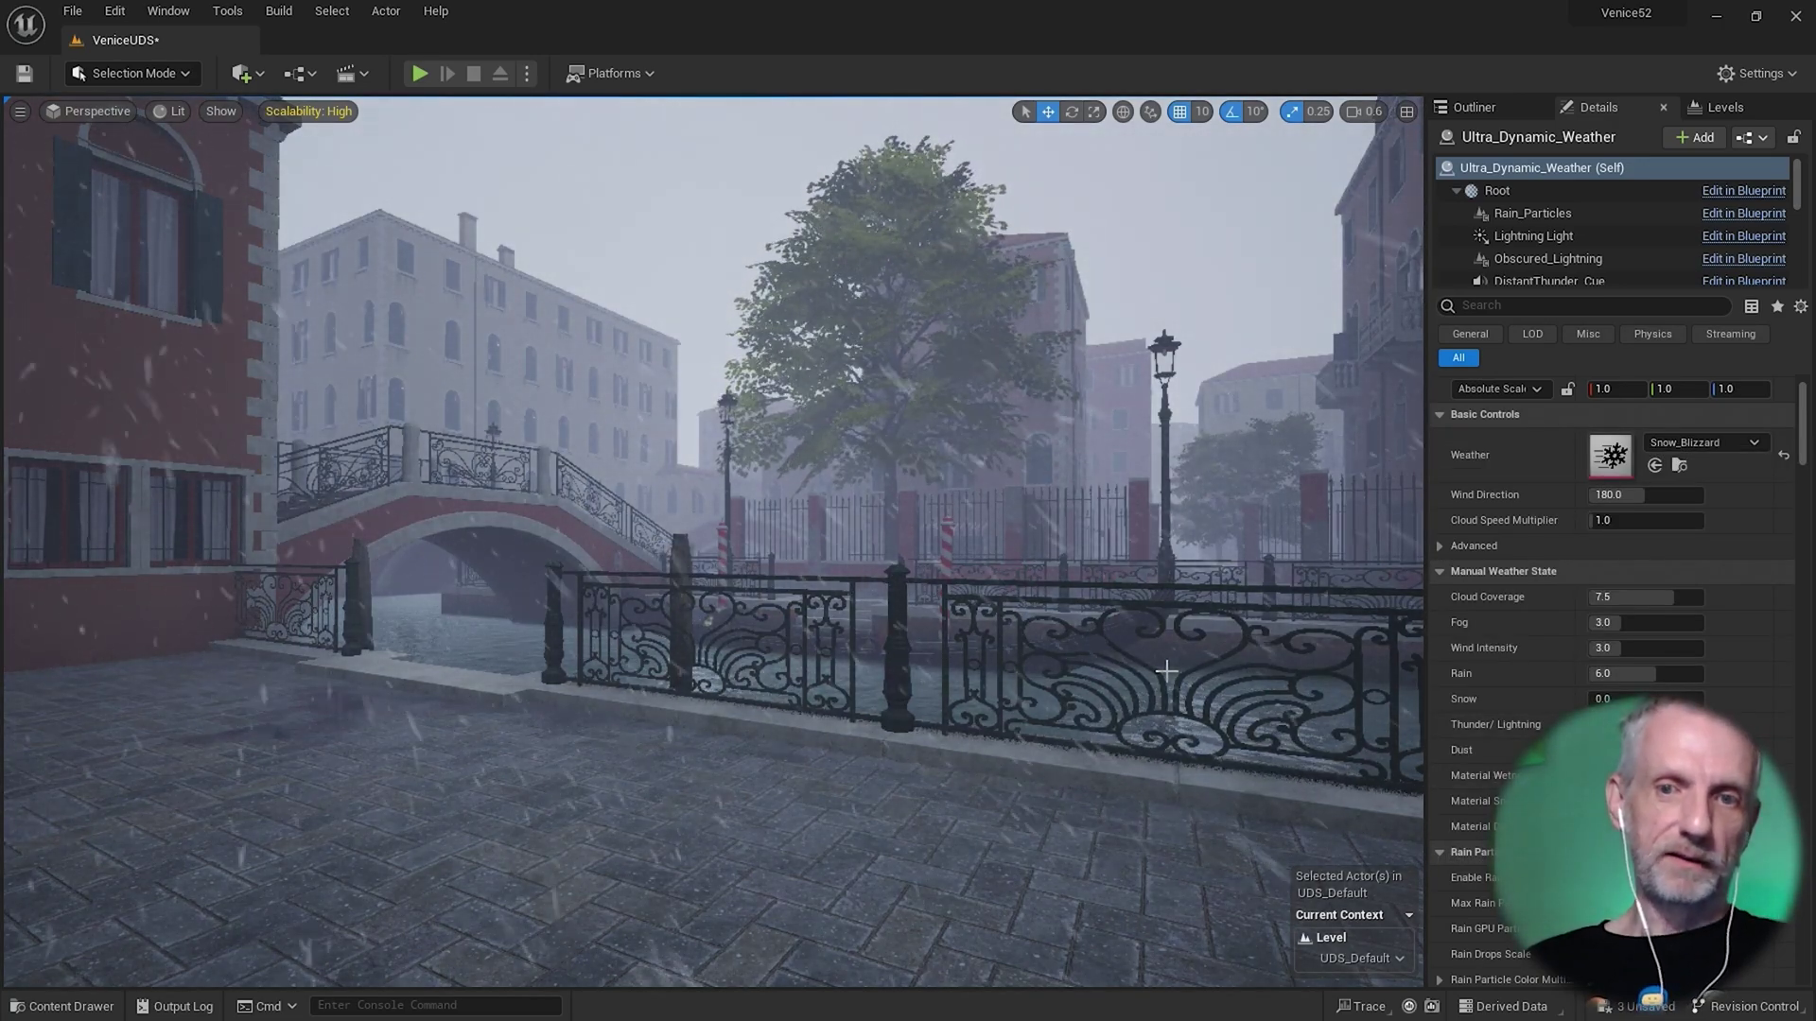
{"action": "right_click_drag", "start_coordinate": [1166, 671], "coordinate": [1277, 631]}
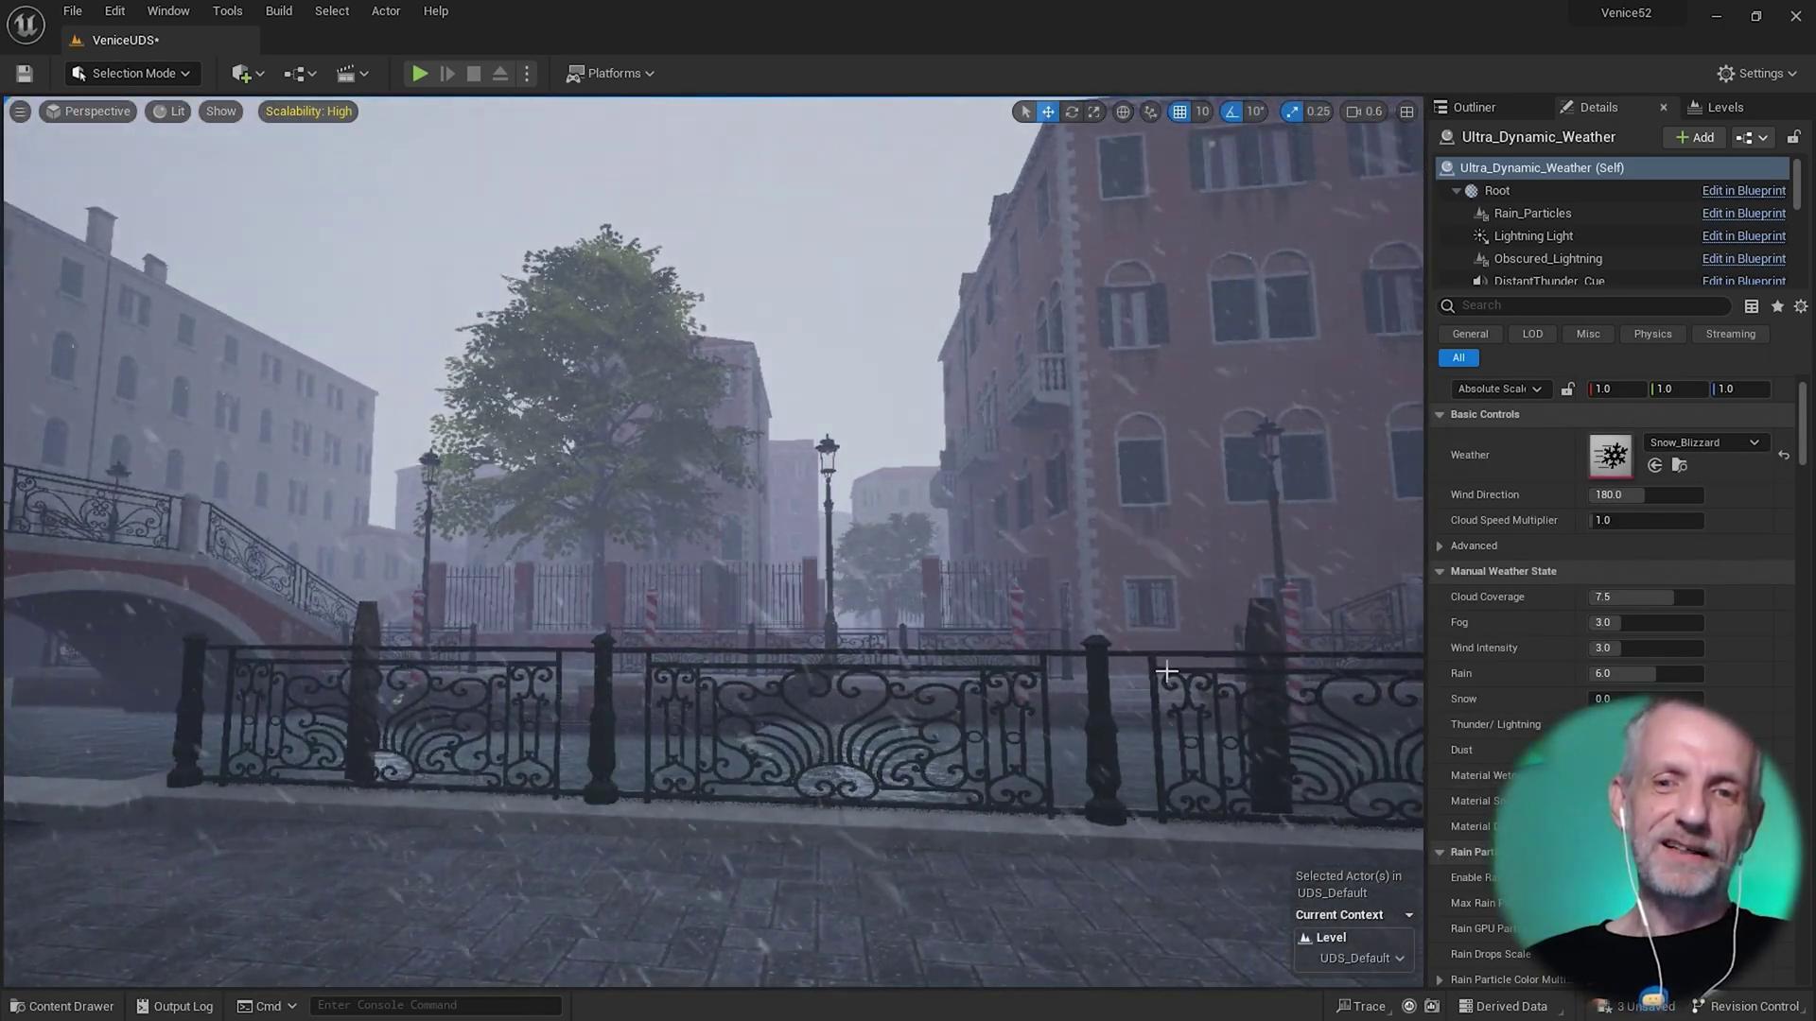
- Fly low along the canal and past the bridges to examine the blizzard, fog and water
{"action": "key", "text": "w"}
{"action": "scroll", "coordinate": [1166, 670], "scroll_direction": "down", "scroll_amount": 3}
{"action": "right_click_drag", "start_coordinate": [1166, 670], "coordinate": [1199, 699]}
{"action": "key", "text": "w"}
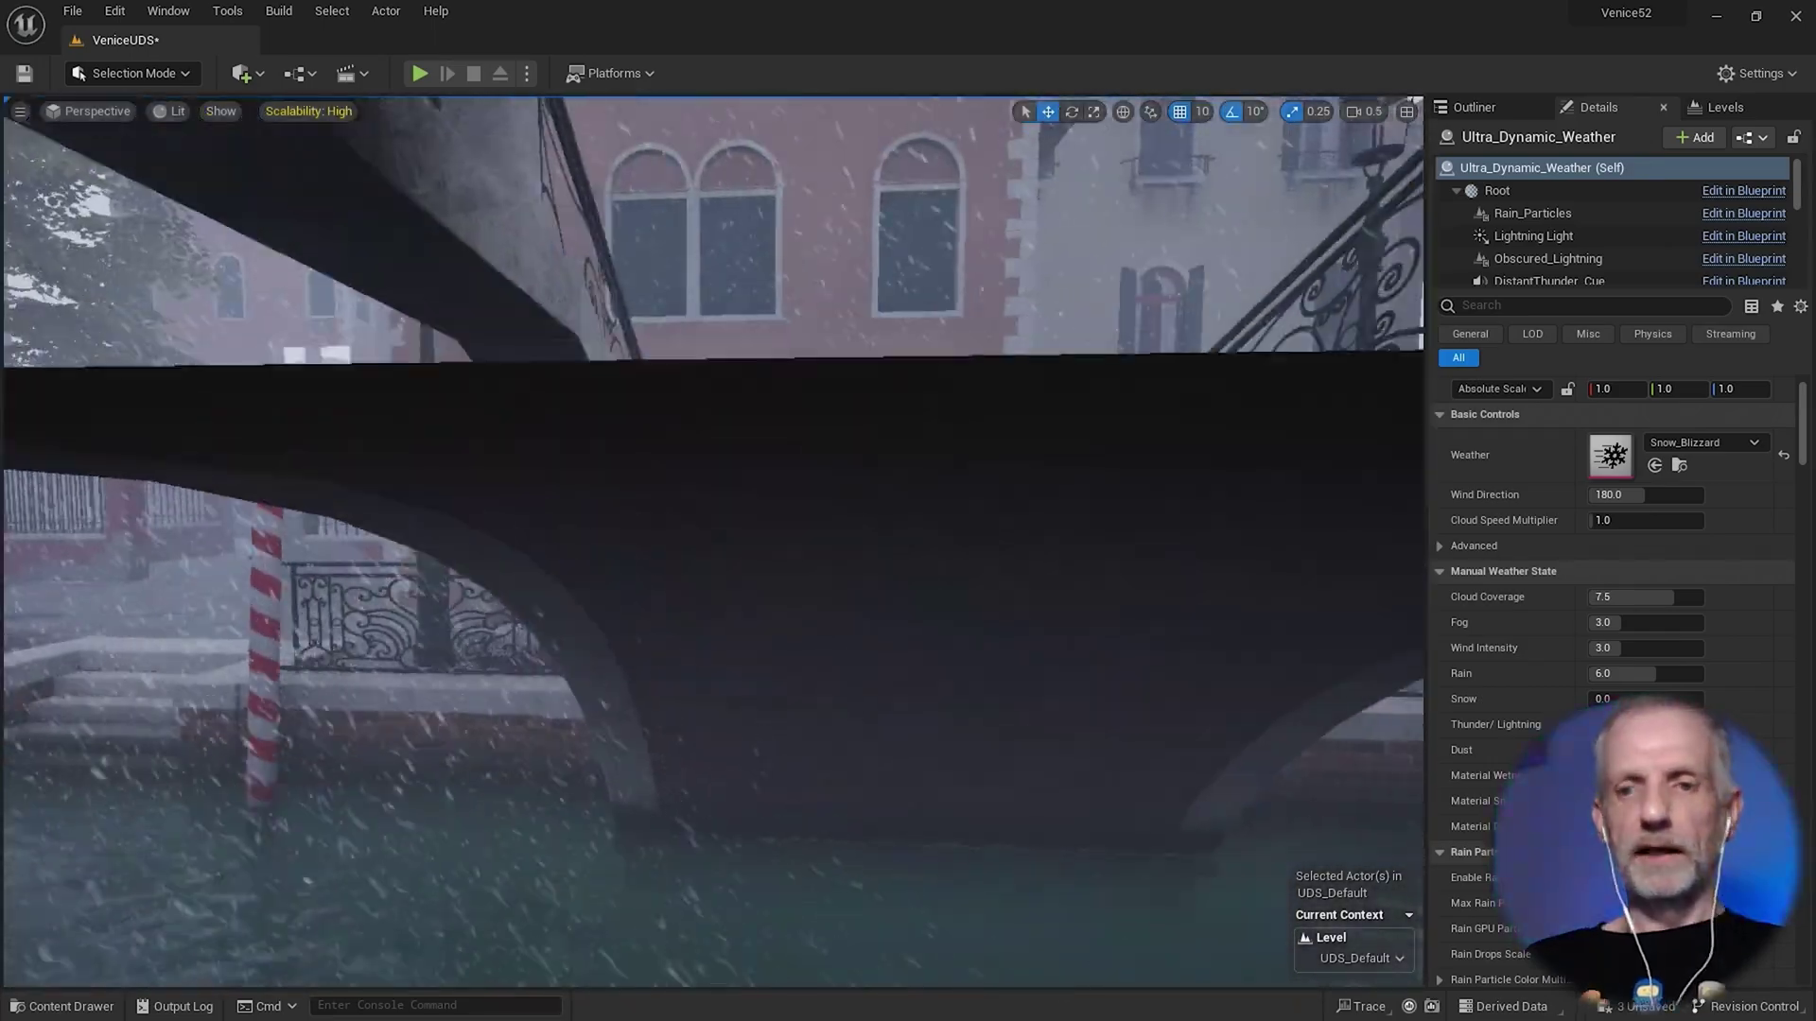
{"action": "key", "text": "w"}
{"action": "right_click_drag", "start_coordinate": [1199, 700], "coordinate": [1199, 674]}
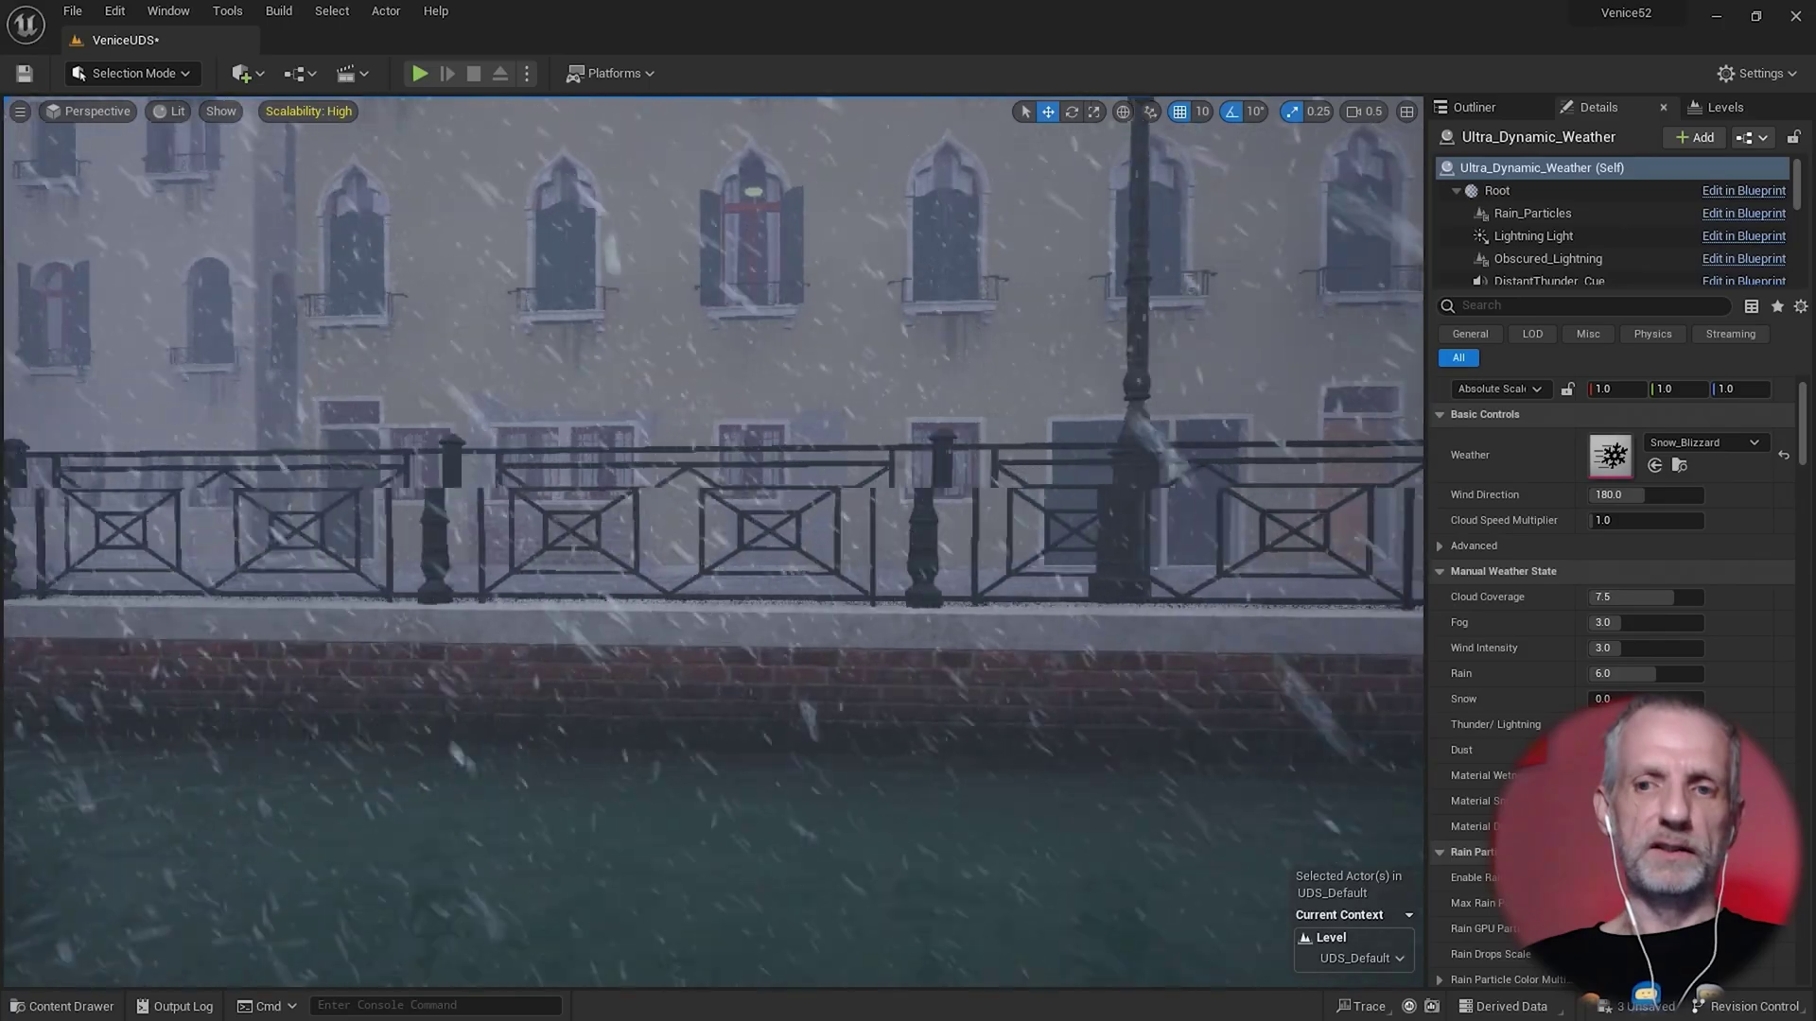
{"action": "right_click_drag", "start_coordinate": [1199, 675], "coordinate": [1201, 674]}
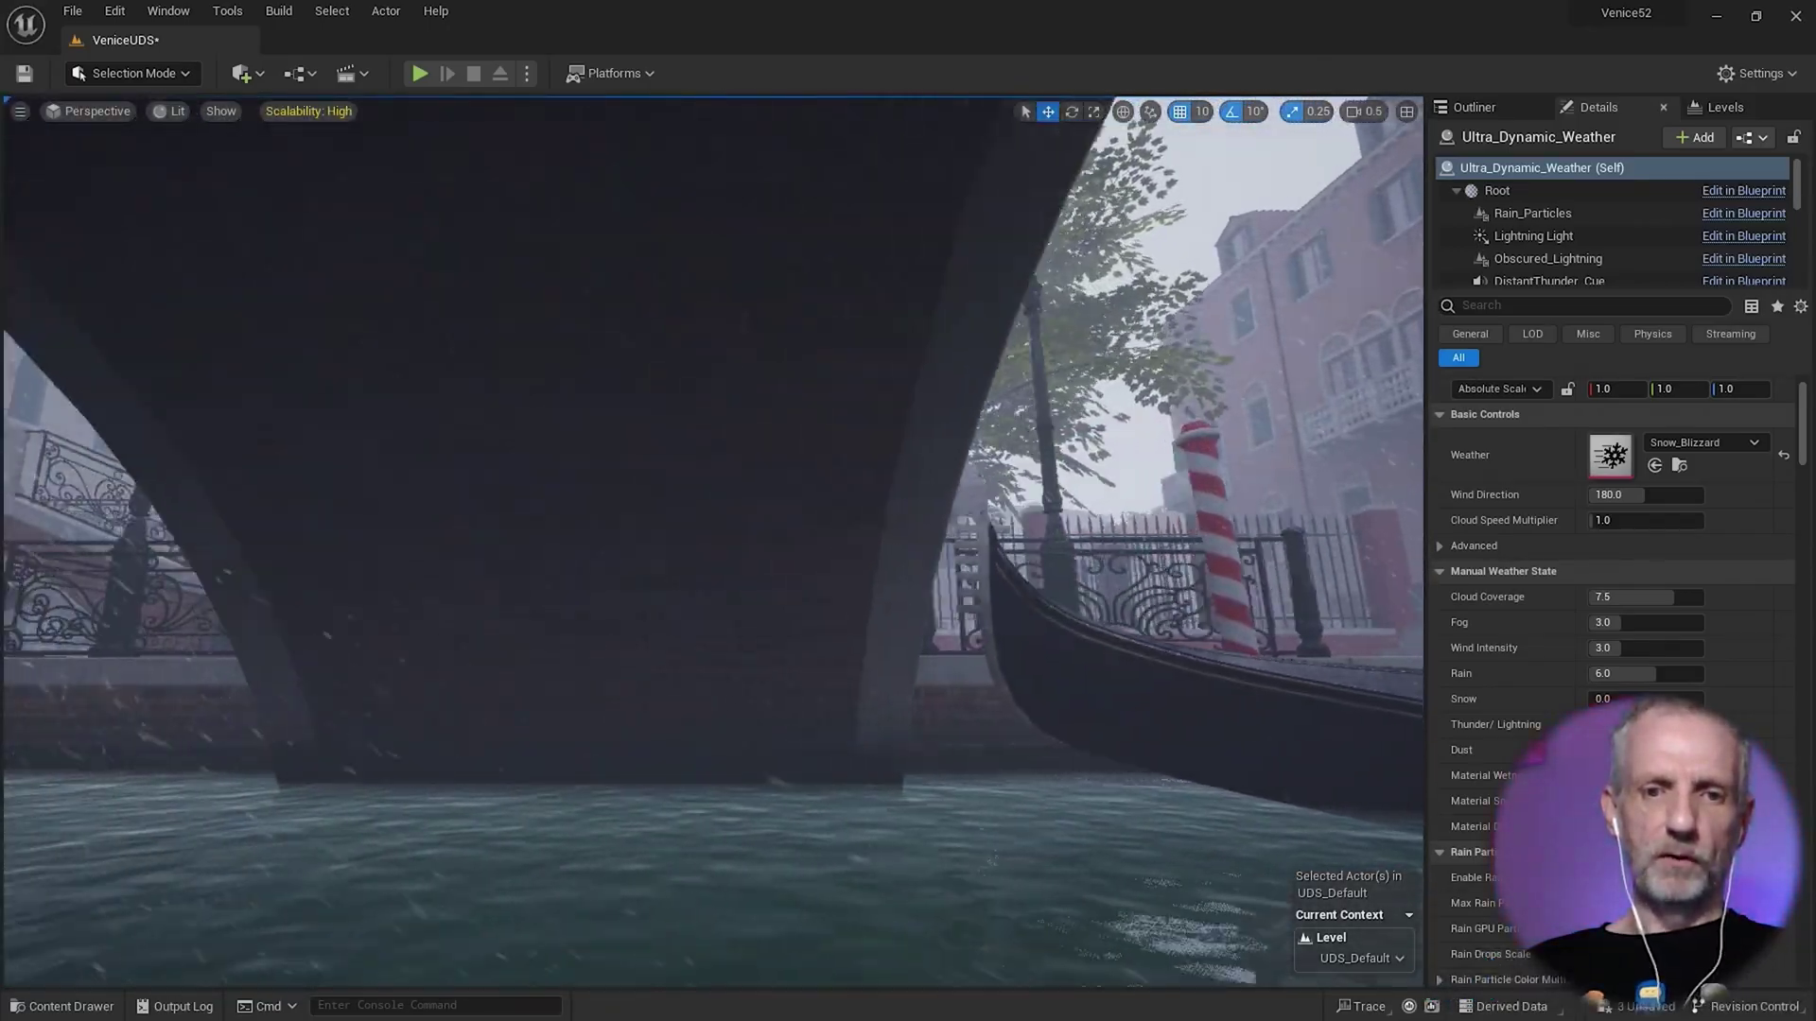
{"action": "key", "text": "a"}
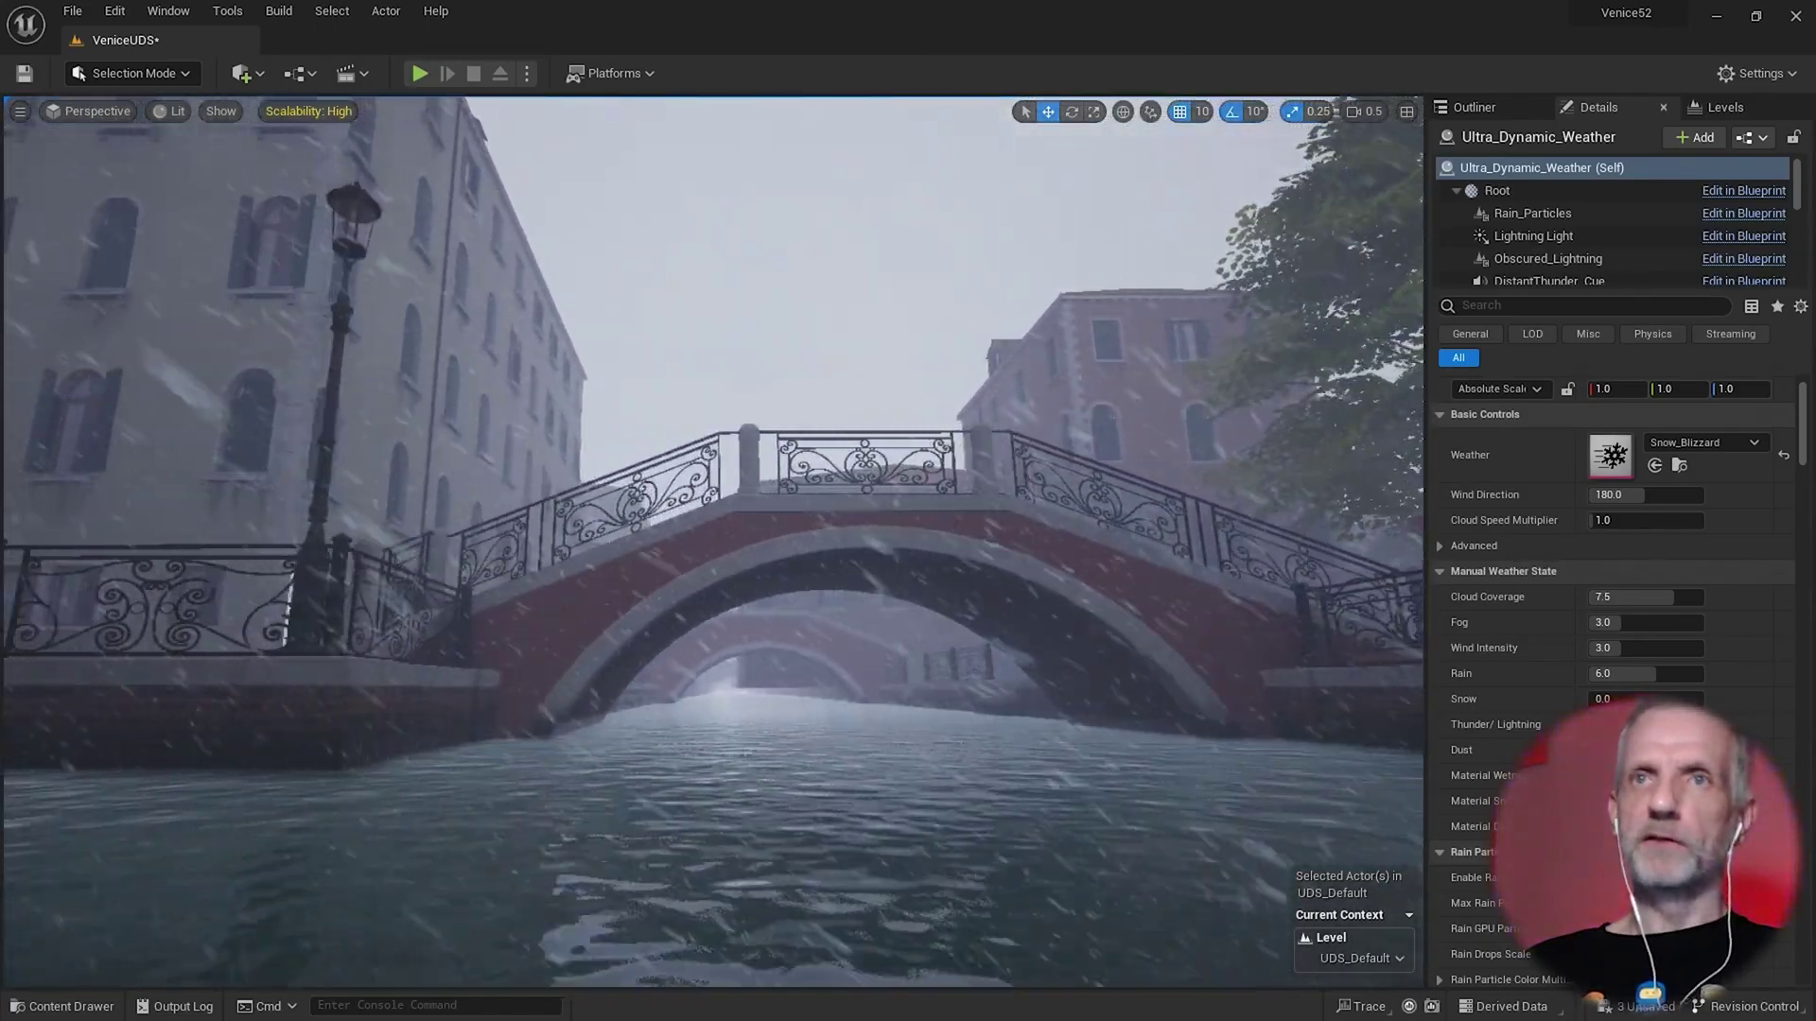
{"action": "key", "text": "a"}
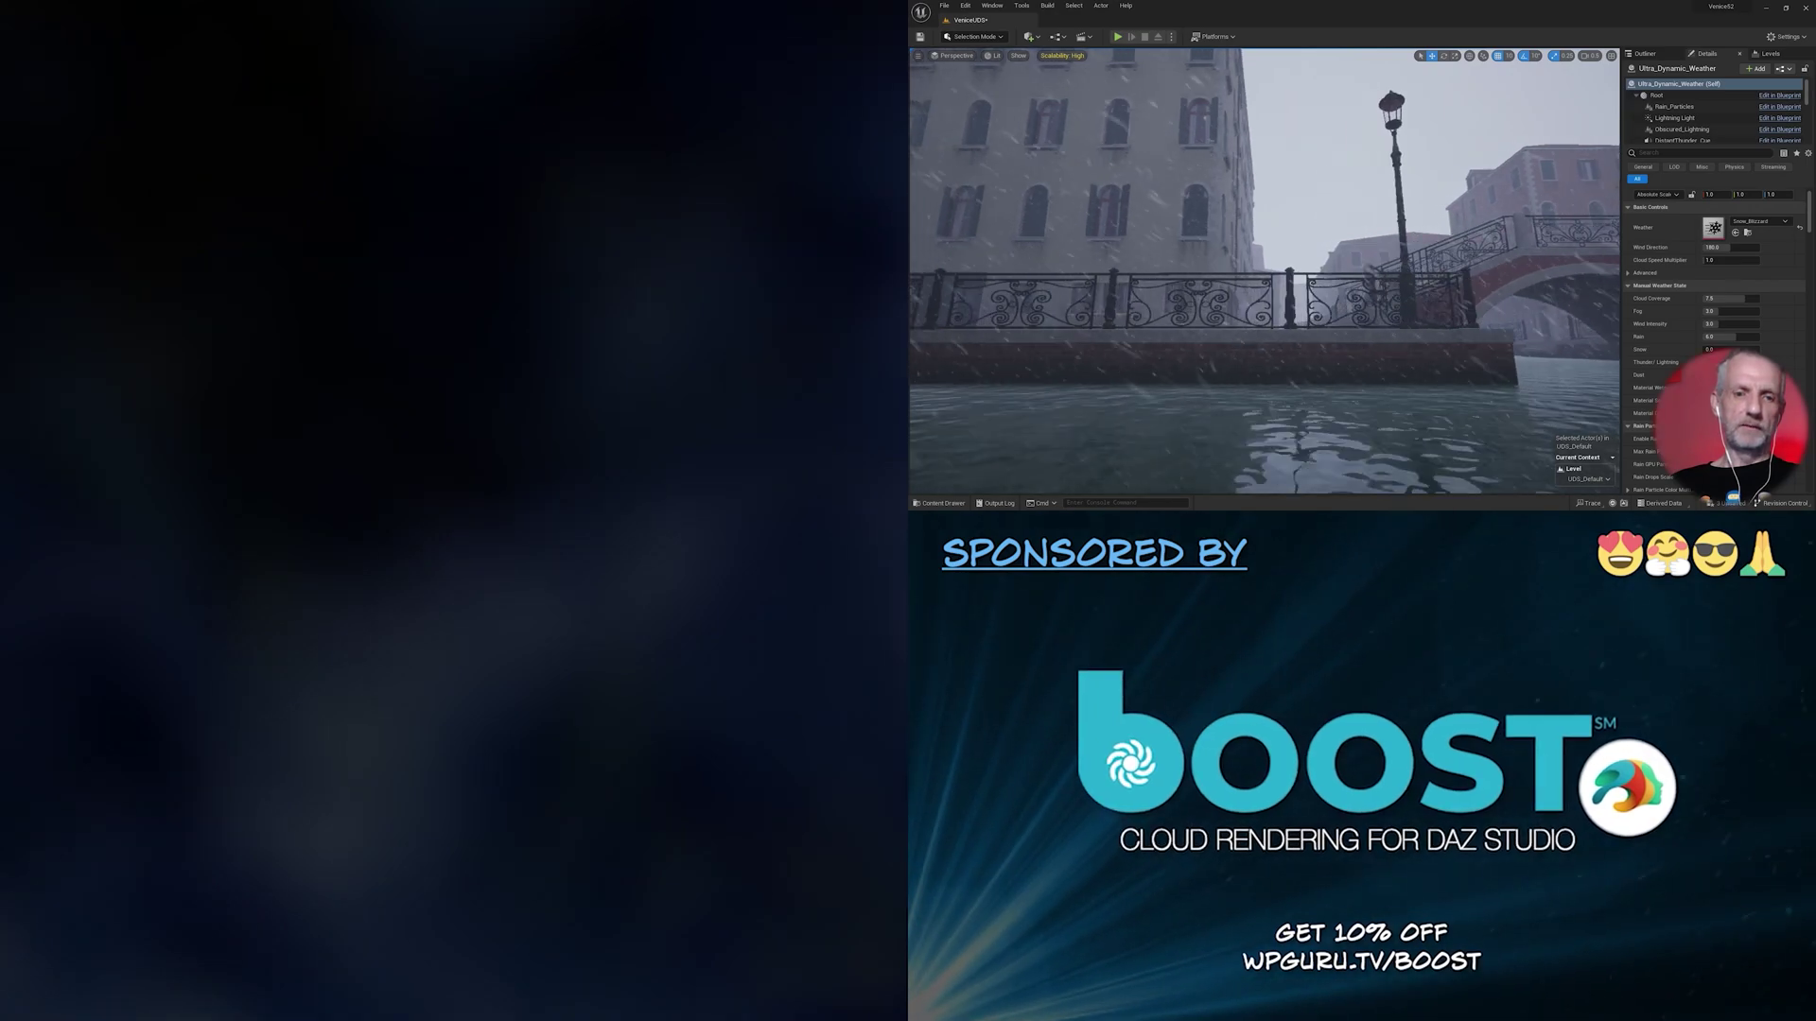